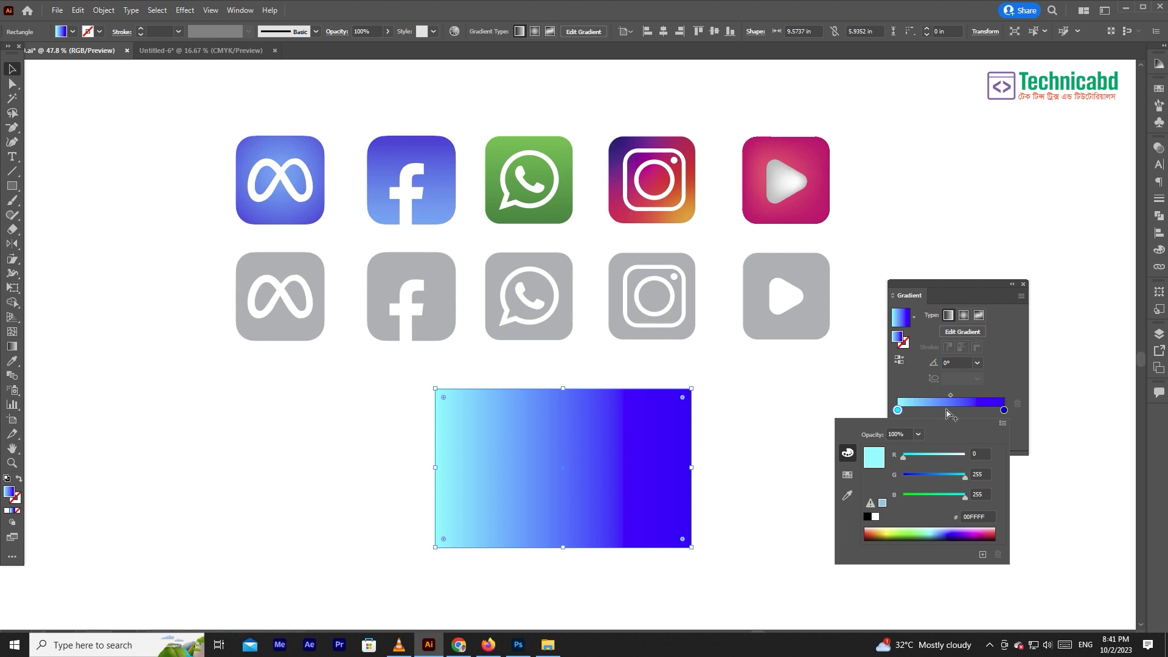
# - Add a gradient stop at about 37.7% on the rectangle's cyan-to-blue gradient and colour it pink, FF9FFF
pyautogui.click(937, 413)
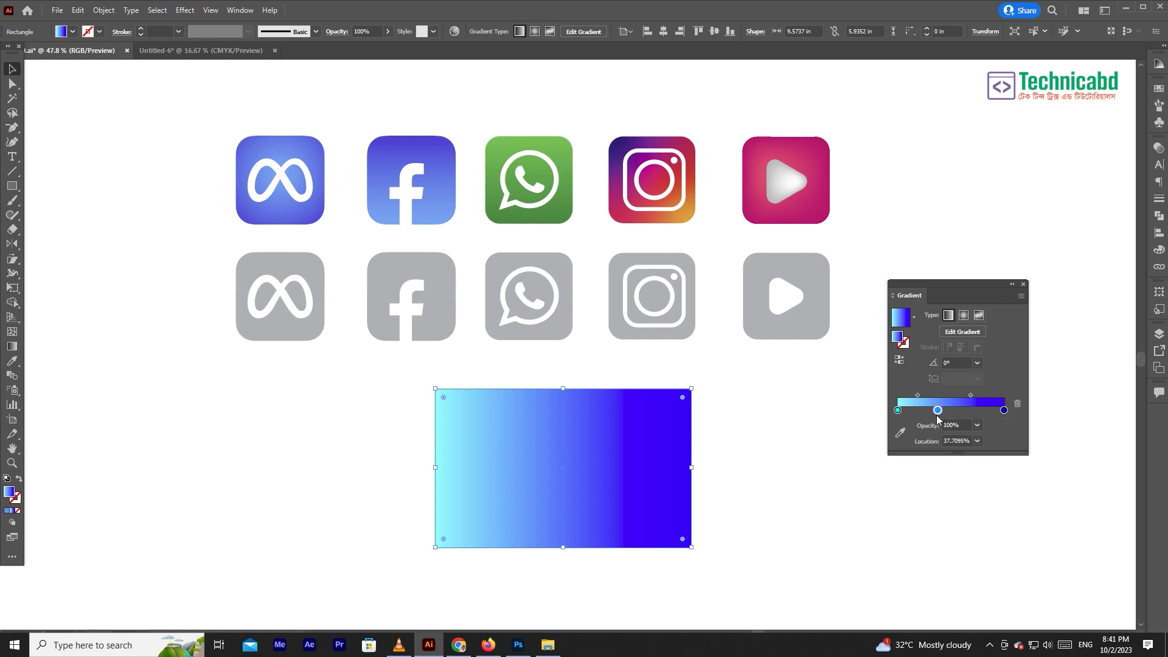
pyautogui.doubleClick(937, 411)
pyautogui.click(964, 455)
# - Add another gradient stop at about 68.4% and colour it yellow, FFFF00
pyautogui.click(969, 412)
pyautogui.click(970, 411)
pyautogui.doubleClick(970, 410)
pyautogui.moveTo(922, 477); pyautogui.dragTo(1003, 476)
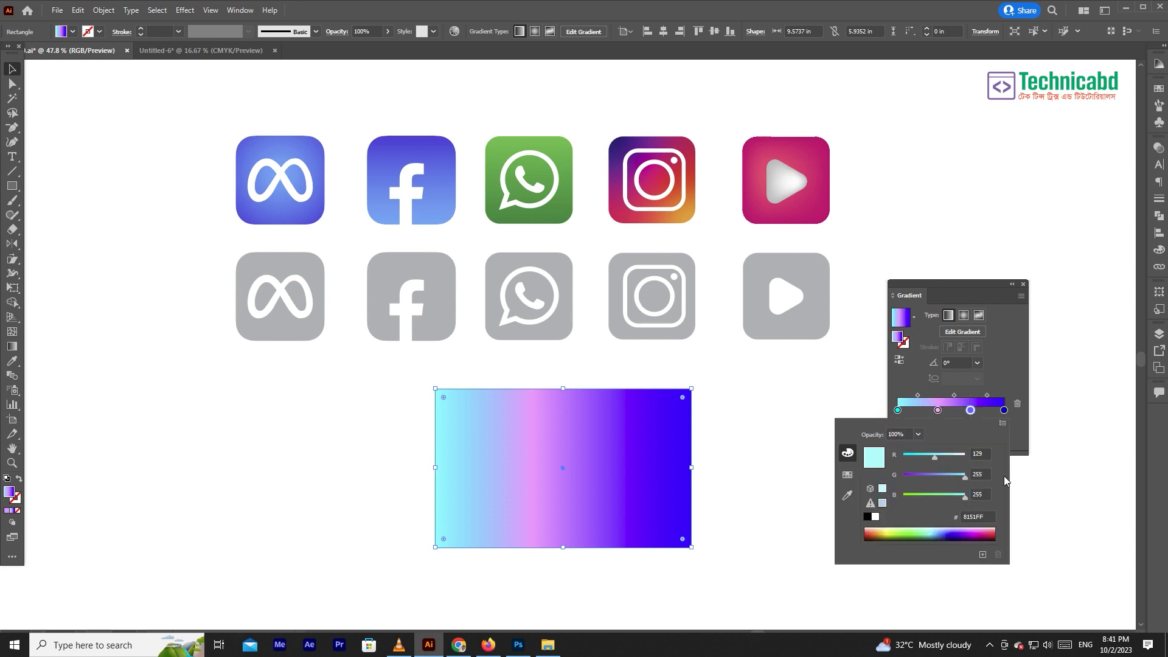
pyautogui.moveTo(935, 457); pyautogui.dragTo(994, 456)
pyautogui.moveTo(940, 493); pyautogui.dragTo(903, 495)
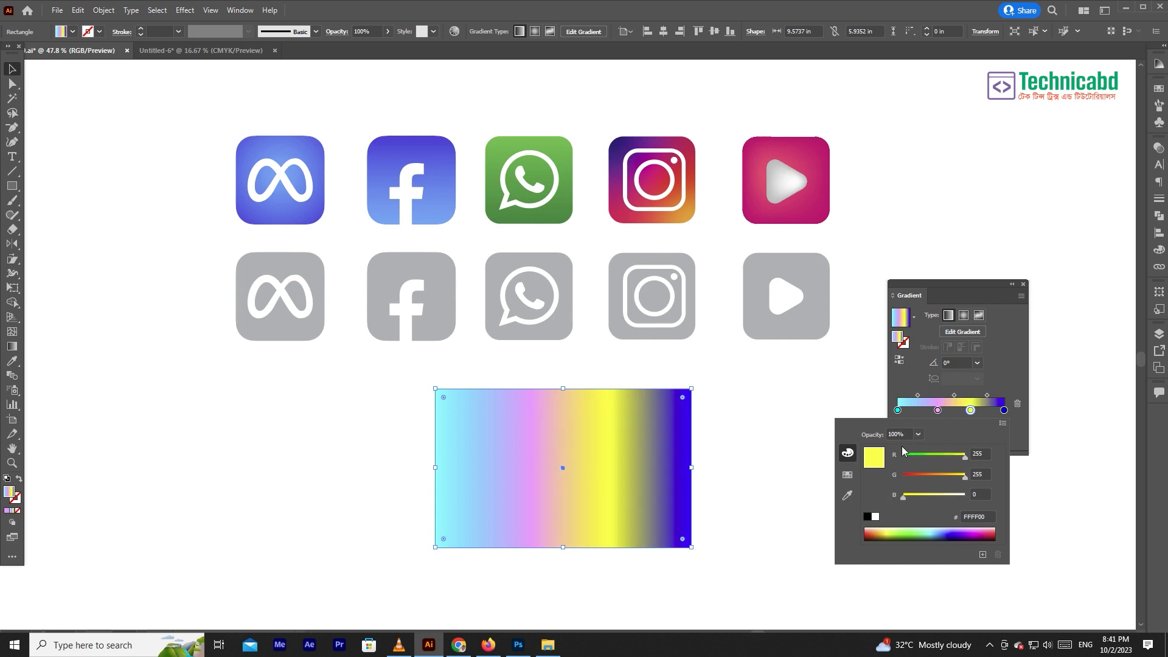
# - Shift the midpoint between the cyan and pink stops toward cyan, and set its location to 50%
pyautogui.click(919, 399)
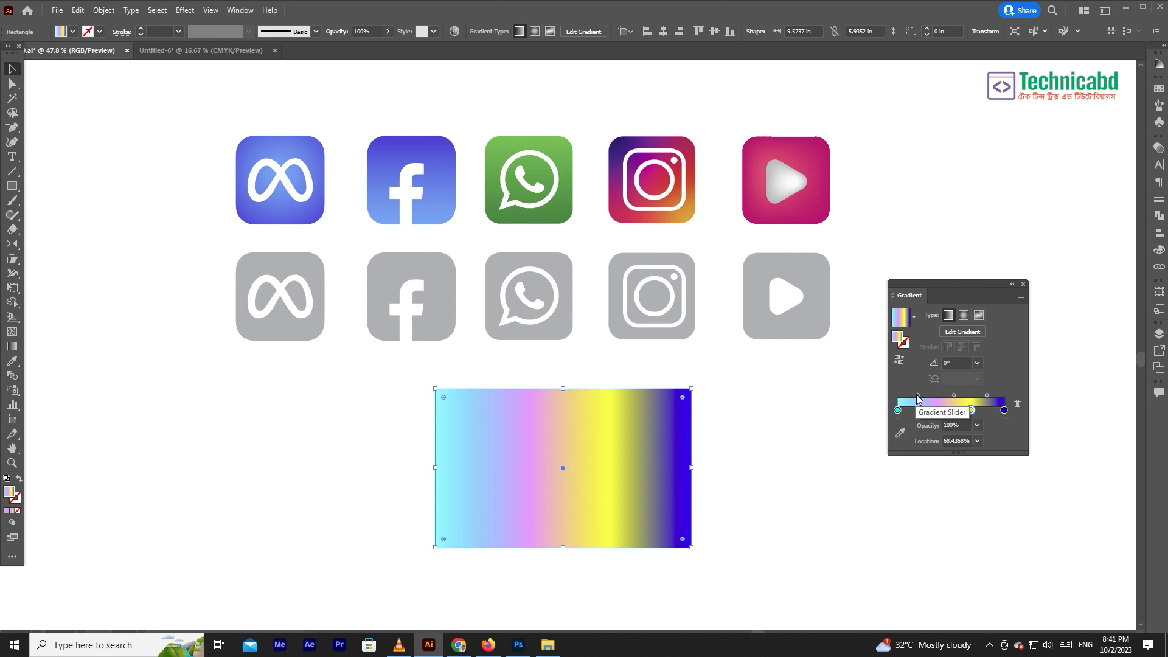
pyautogui.moveTo(921, 396); pyautogui.dragTo(910, 397)
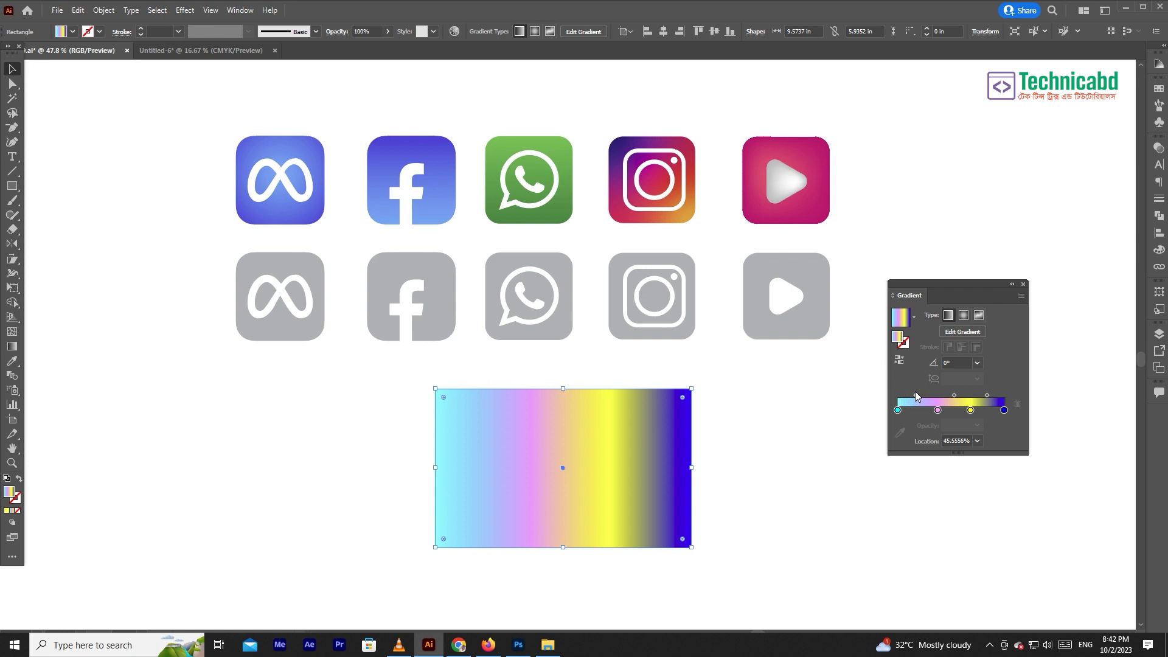
pyautogui.click(958, 441)
pyautogui.write('50')
pyautogui.press('Return')
# - Shift the midpoint between the pink and yellow stops toward pink, and set its location back to 50%
pyautogui.click(954, 396)
pyautogui.moveTo(954, 395); pyautogui.dragTo(946, 394)
pyautogui.moveTo(943, 440); pyautogui.dragTo(972, 442)
pyautogui.write('50')
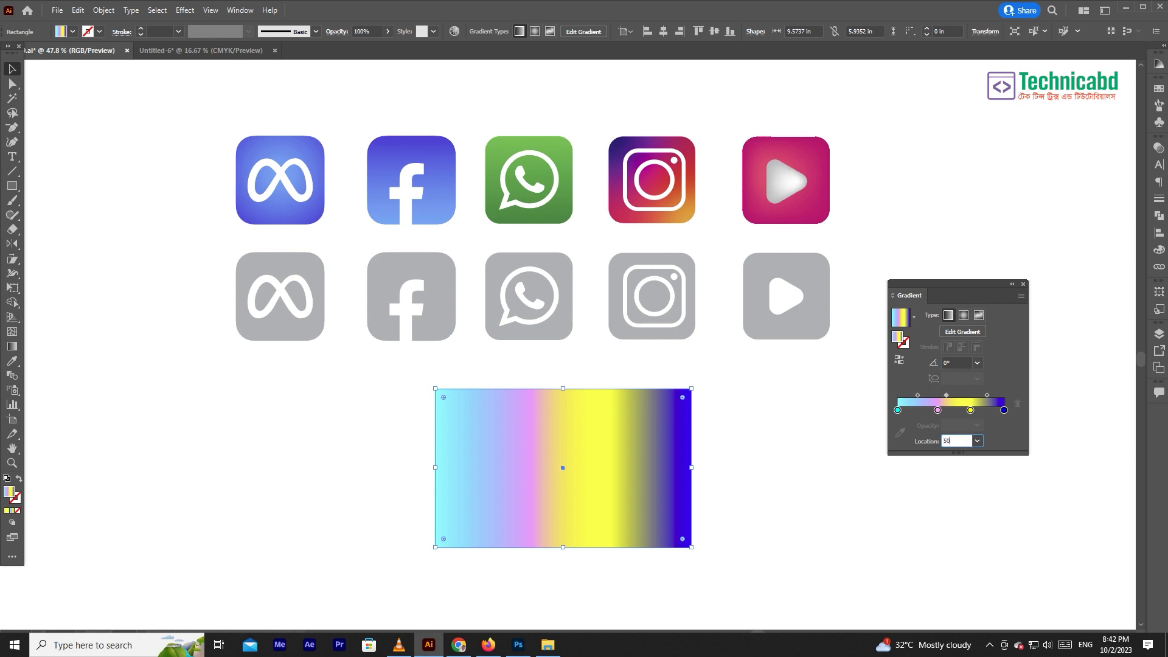
pyautogui.press('Return')
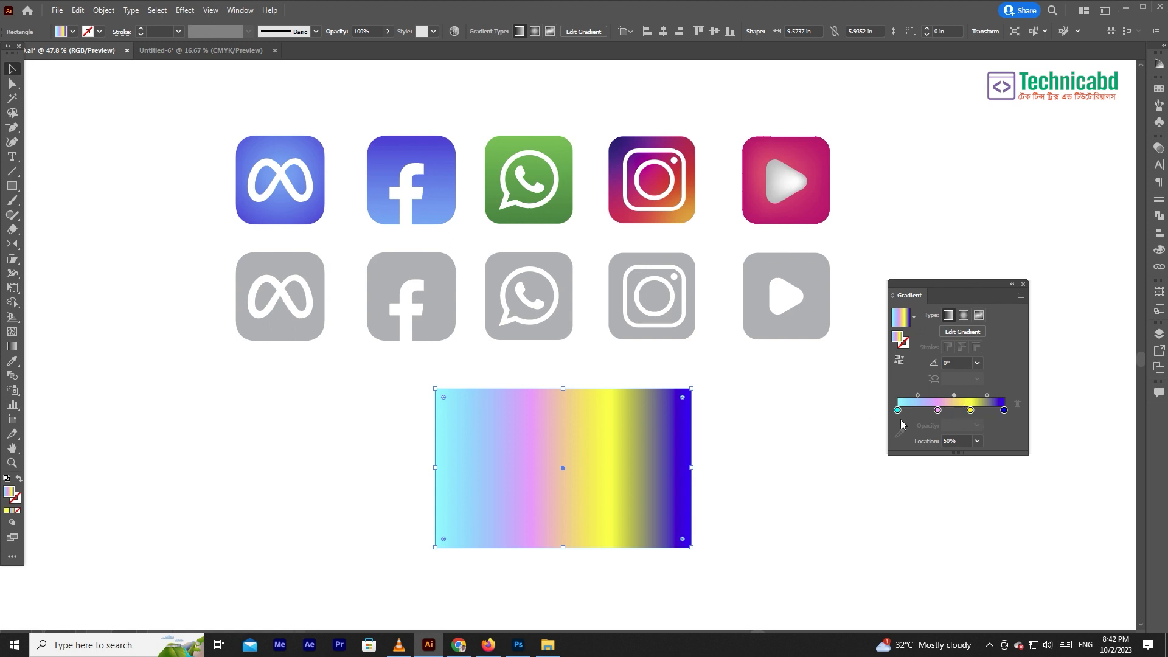
# - Set the yellow gradient stop's opacity to 0%
pyautogui.click(970, 411)
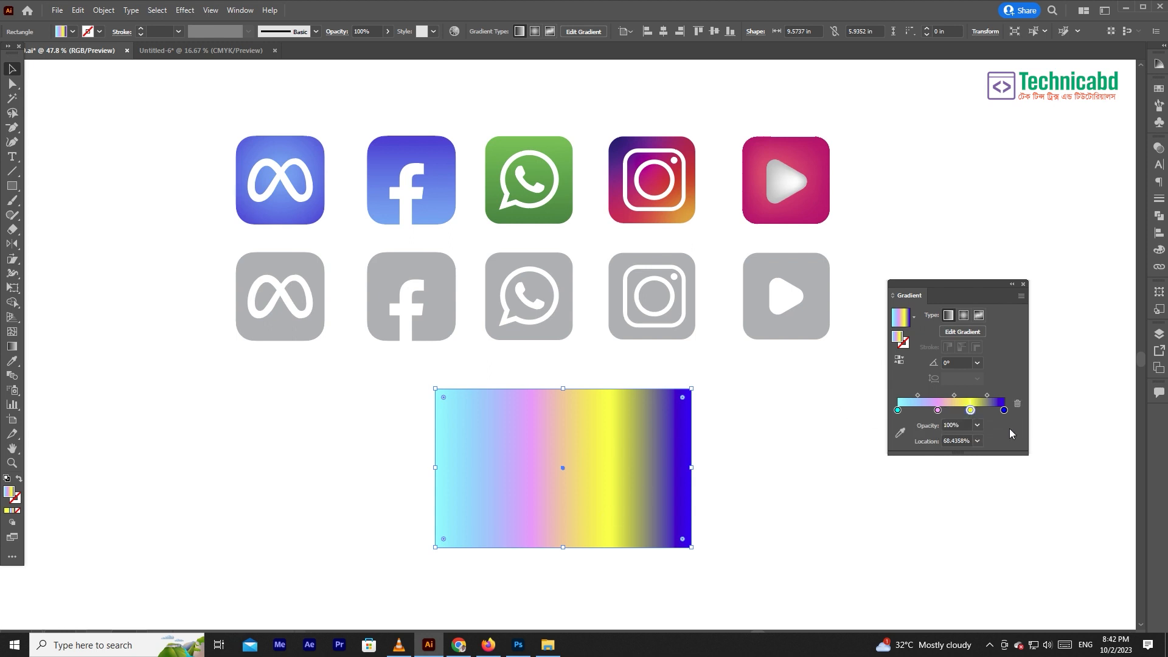
pyautogui.click(977, 425)
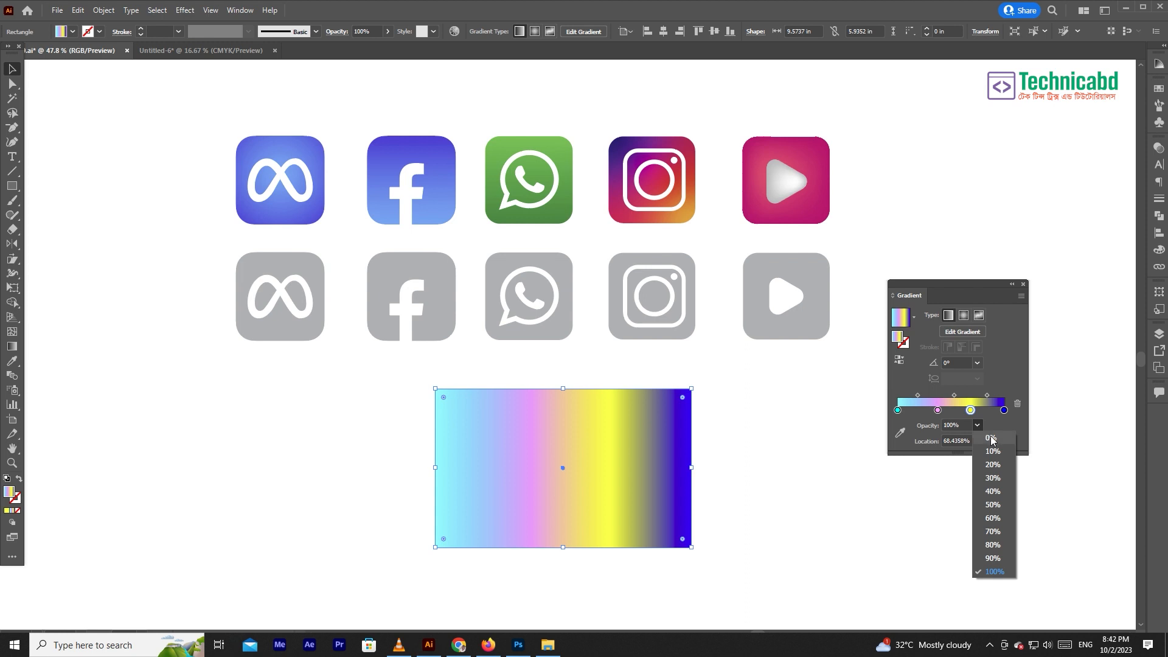
pyautogui.click(991, 439)
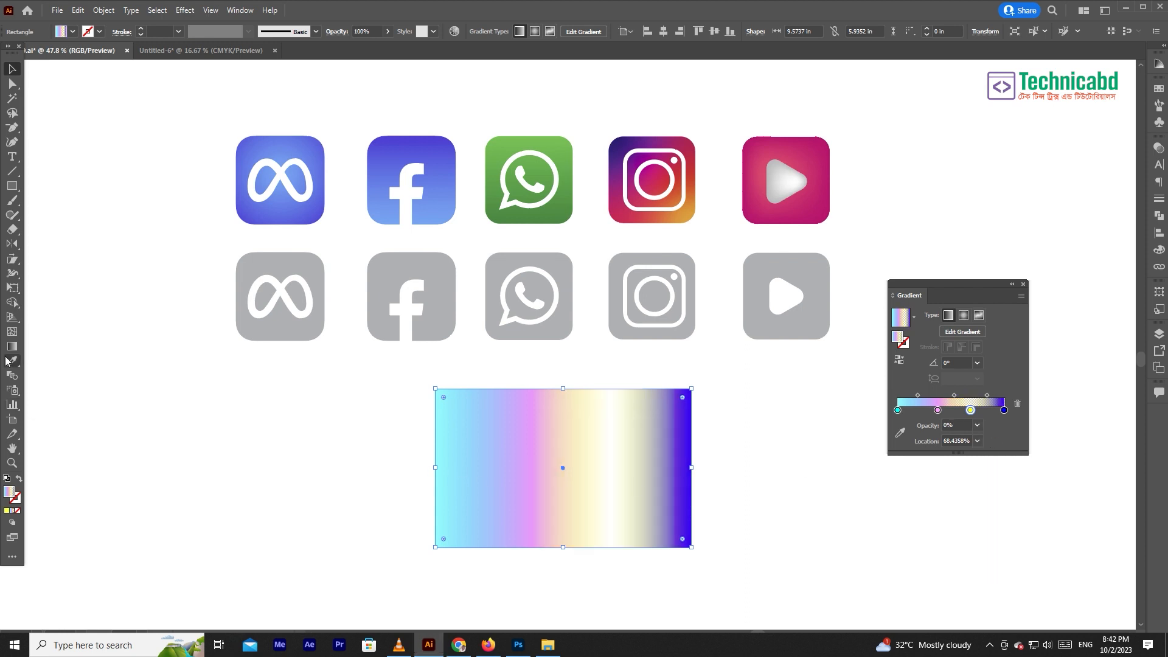
# - Draw a rectangle about 16.57 by 13.28 in over the gradient rectangle and fill it with solid green, 00D04C
pyautogui.click(11, 186)
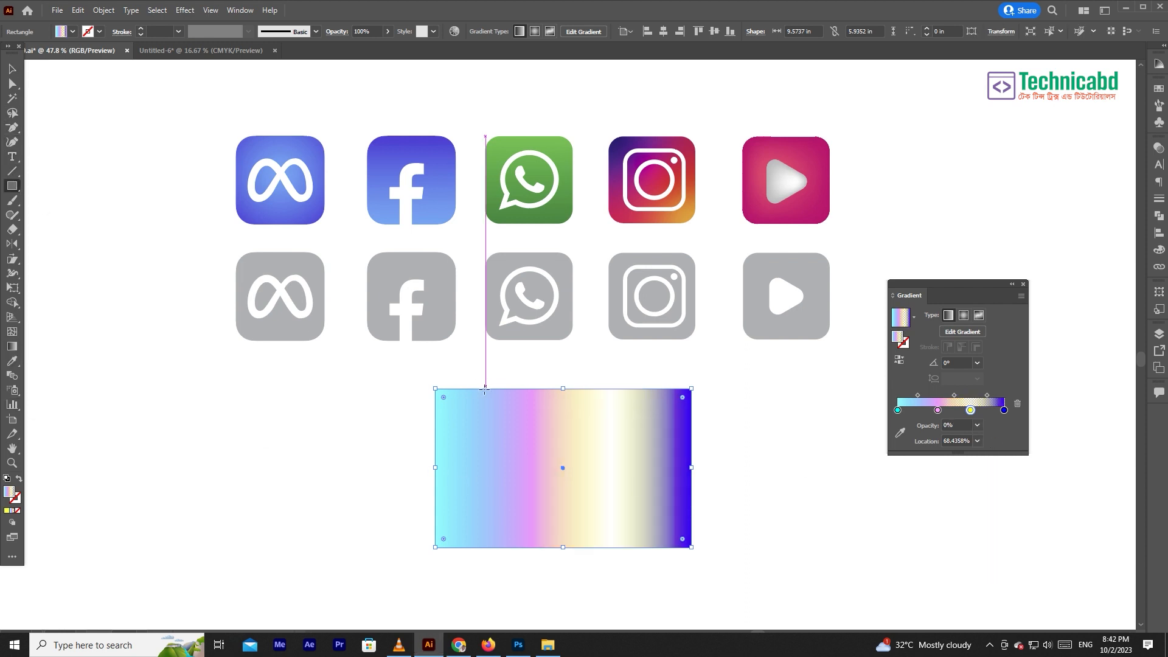
pyautogui.scroll(-3, 347, 385)
pyautogui.moveTo(387, 271)
pyautogui.mouseDown()
pyautogui.moveTo(795, 626)
pyautogui.moveTo(830, 574)
pyautogui.mouseUp()
pyautogui.click(1158, 250)
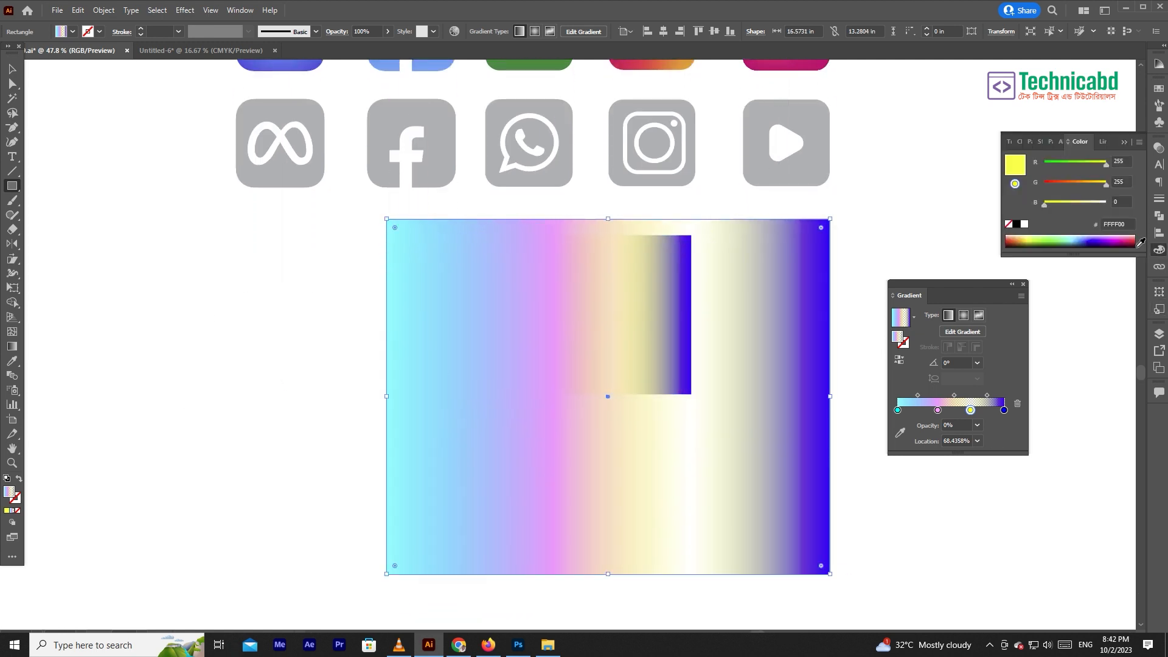
pyautogui.click(1014, 184)
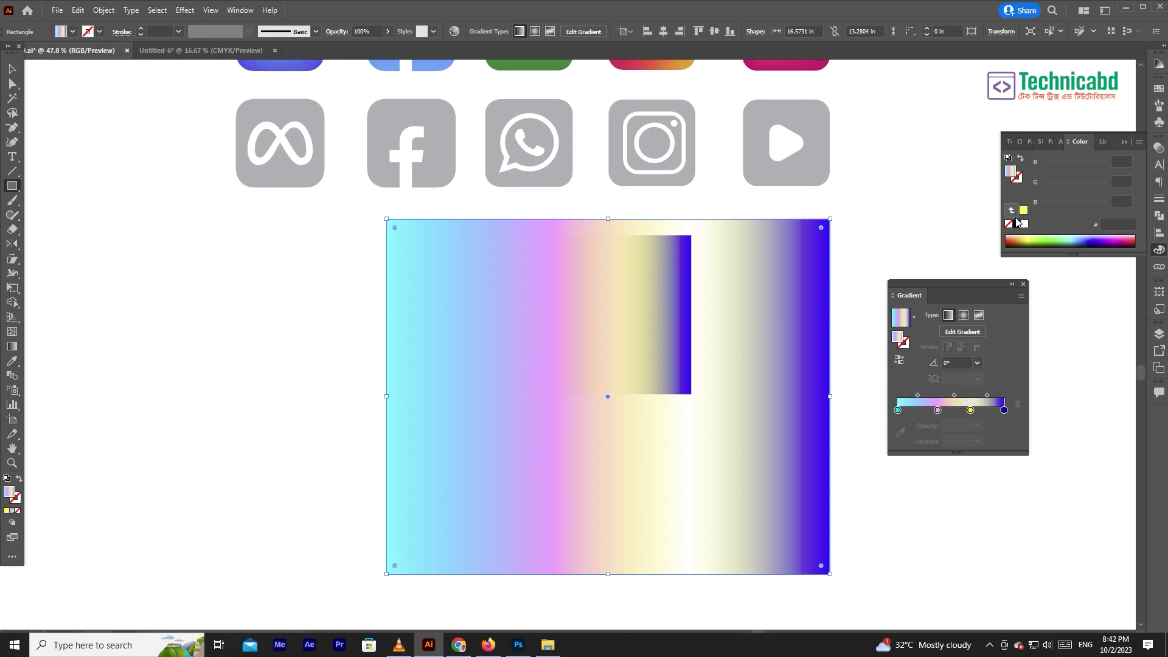
pyautogui.click(1017, 224)
pyautogui.click(1056, 237)
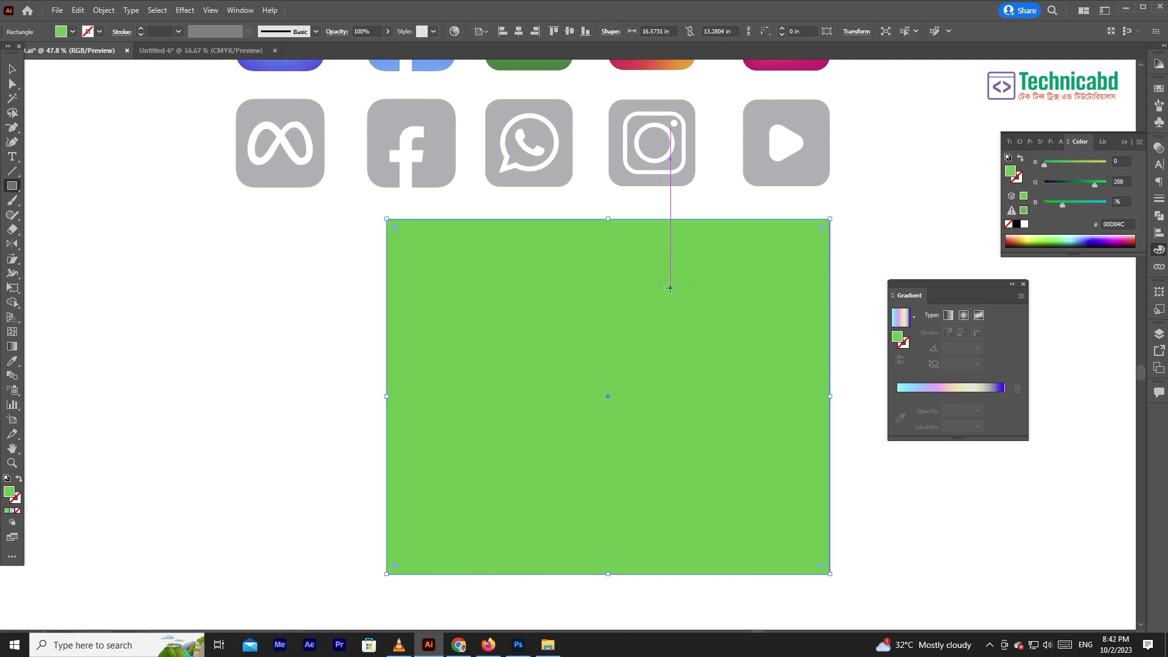
# - Send the green rectangle to the back and move the gradient rectangle to its centre
pyautogui.hotkey('ctrl', 'shift', '[')
pyautogui.click(10, 70)
pyautogui.moveTo(516, 347); pyautogui.dragTo(578, 436)
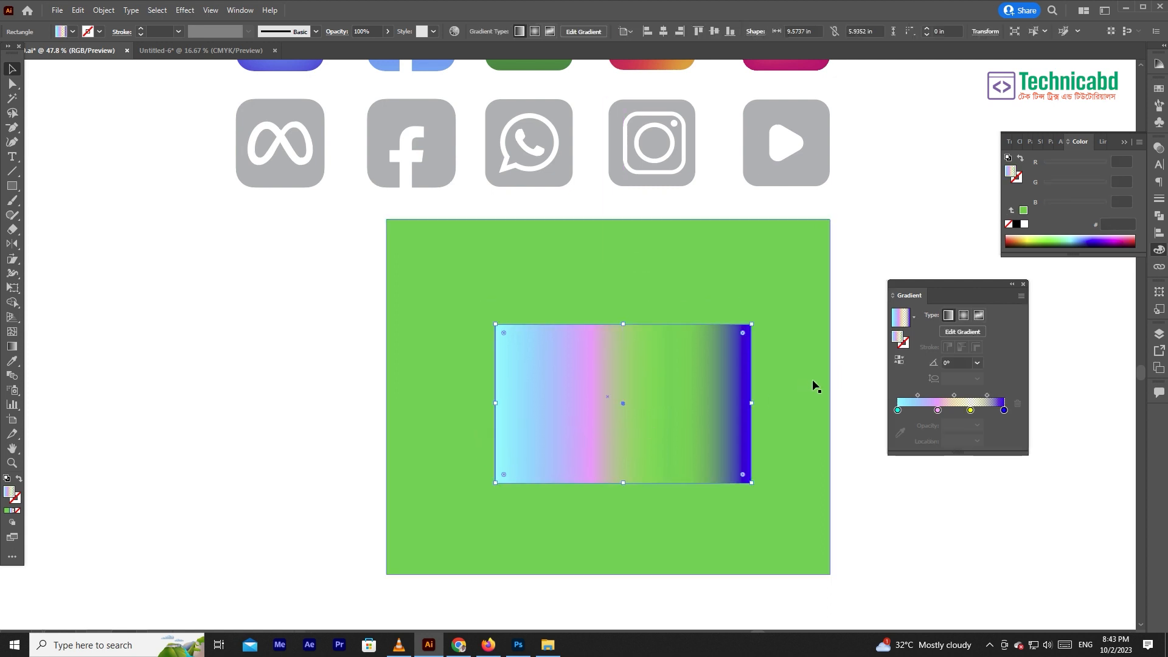
# - Move the yellow gradient stop to about 72.9% and set its opacity to 100%
pyautogui.moveTo(971, 413); pyautogui.dragTo(975, 413)
pyautogui.click(977, 426)
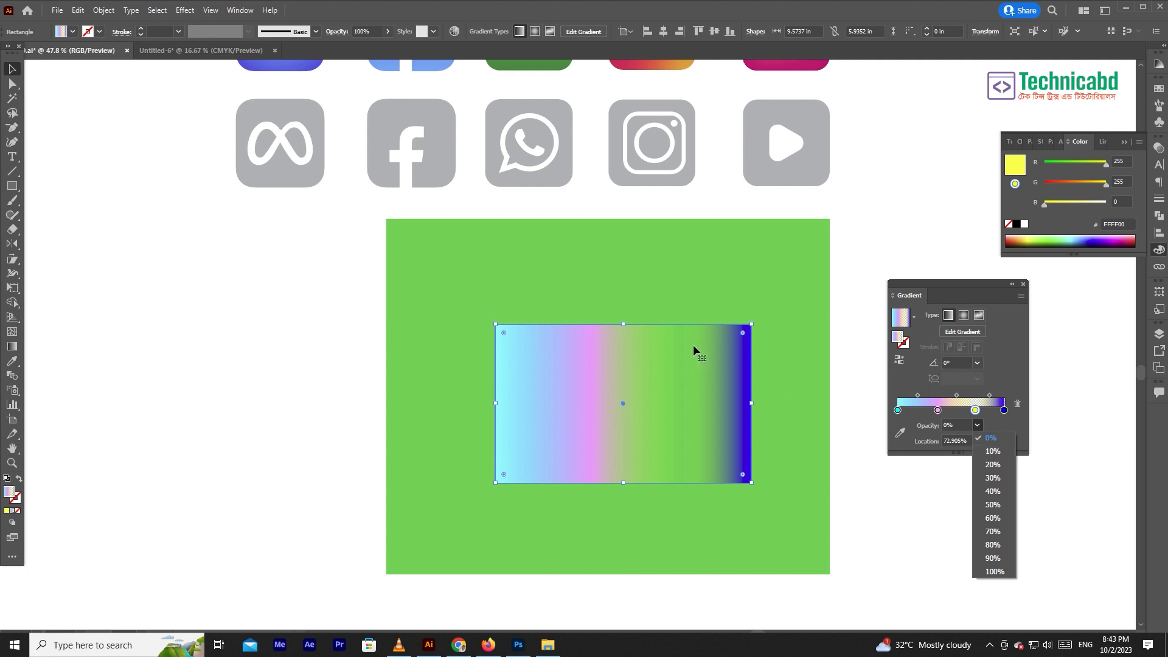
pyautogui.click(994, 572)
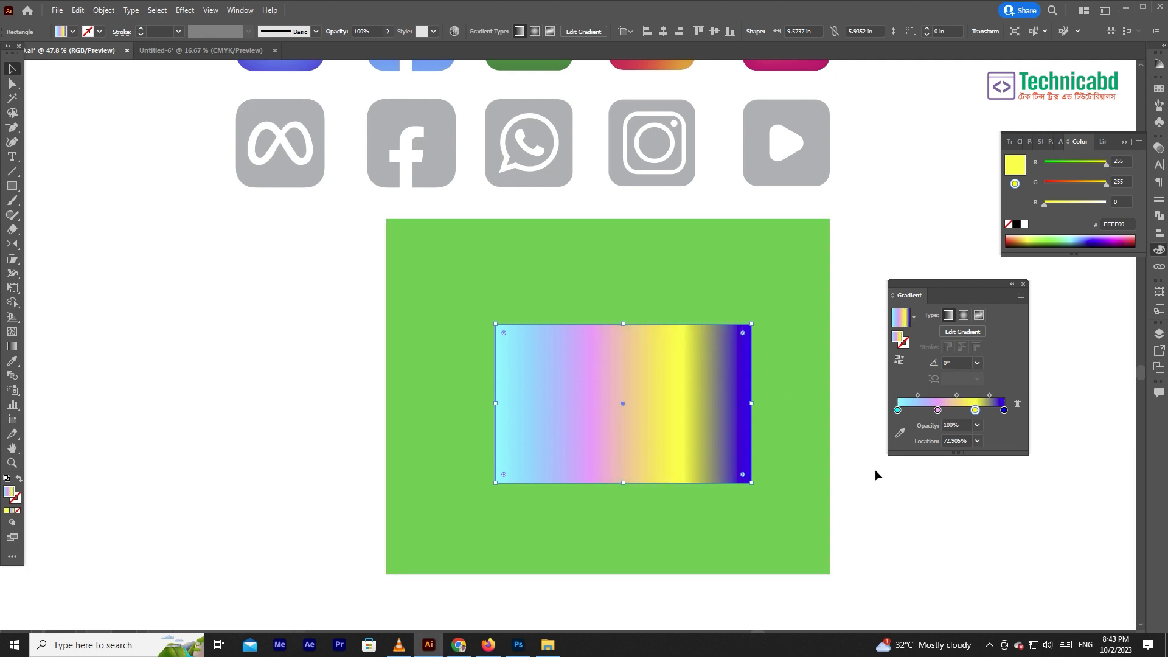
# - Set the pink stop's opacity to 0% and move the rectangle off the green background and back to compare the transparency
pyautogui.click(937, 410)
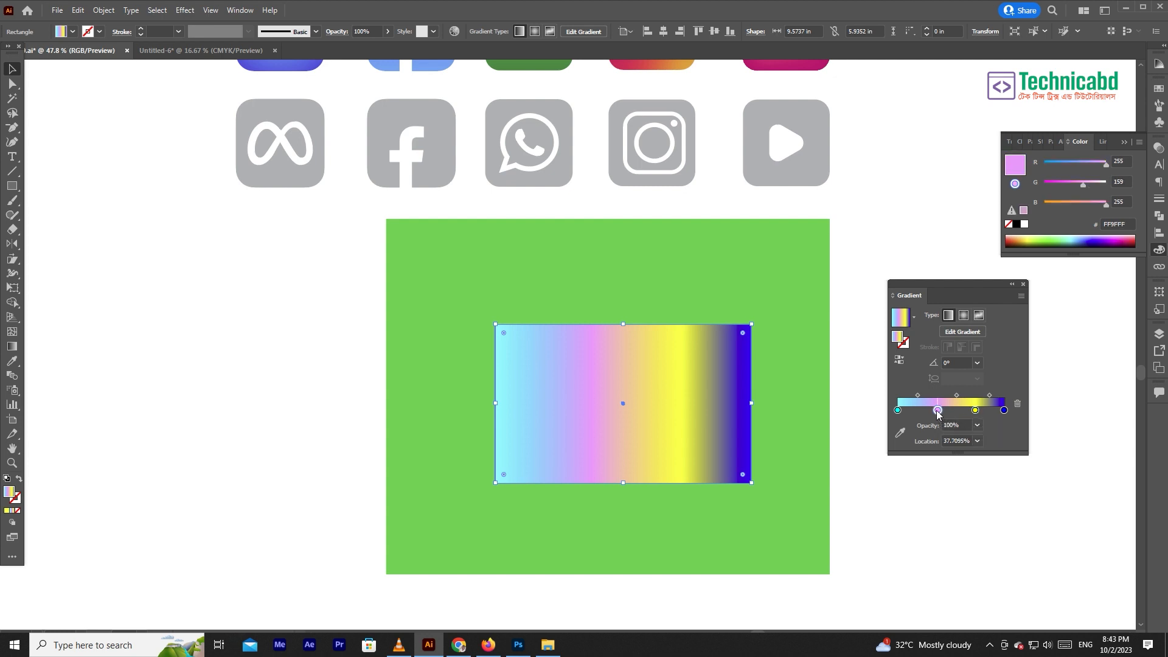
pyautogui.click(976, 425)
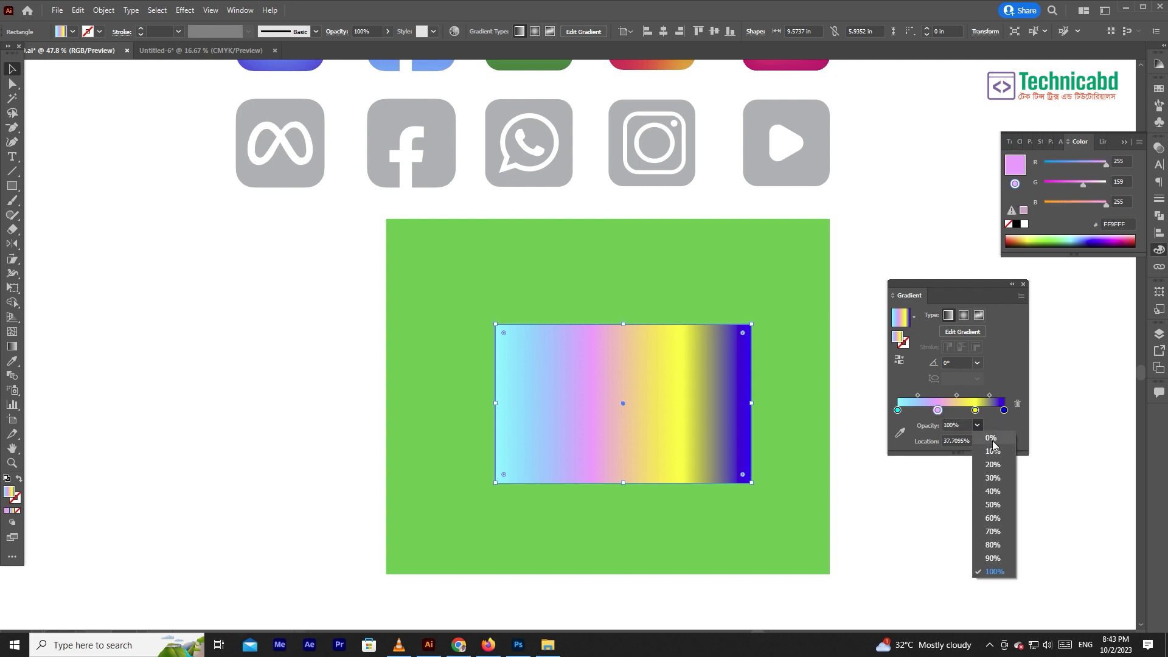
pyautogui.click(992, 438)
pyautogui.moveTo(703, 404); pyautogui.dragTo(269, 467)
pyautogui.moveTo(189, 464); pyautogui.dragTo(637, 429)
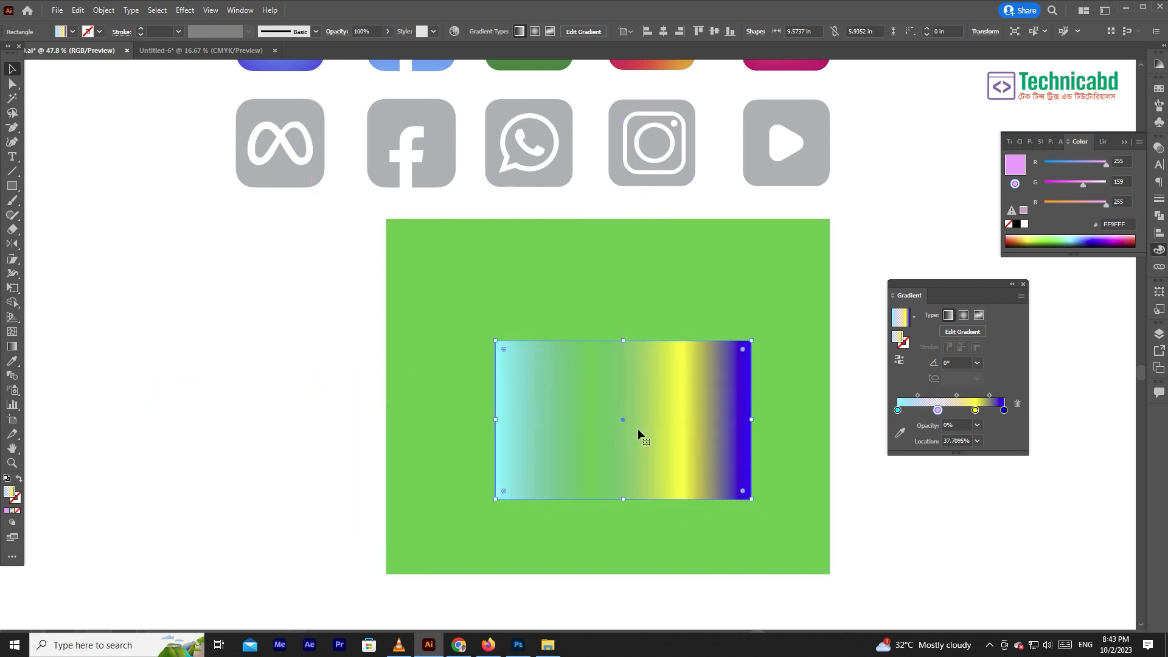
# - Remove the pink and yellow stops from the gradient and set the cyan stop's opacity to 0%
pyautogui.moveTo(938, 410); pyautogui.dragTo(902, 419)
pyautogui.click(897, 410)
pyautogui.click(977, 426)
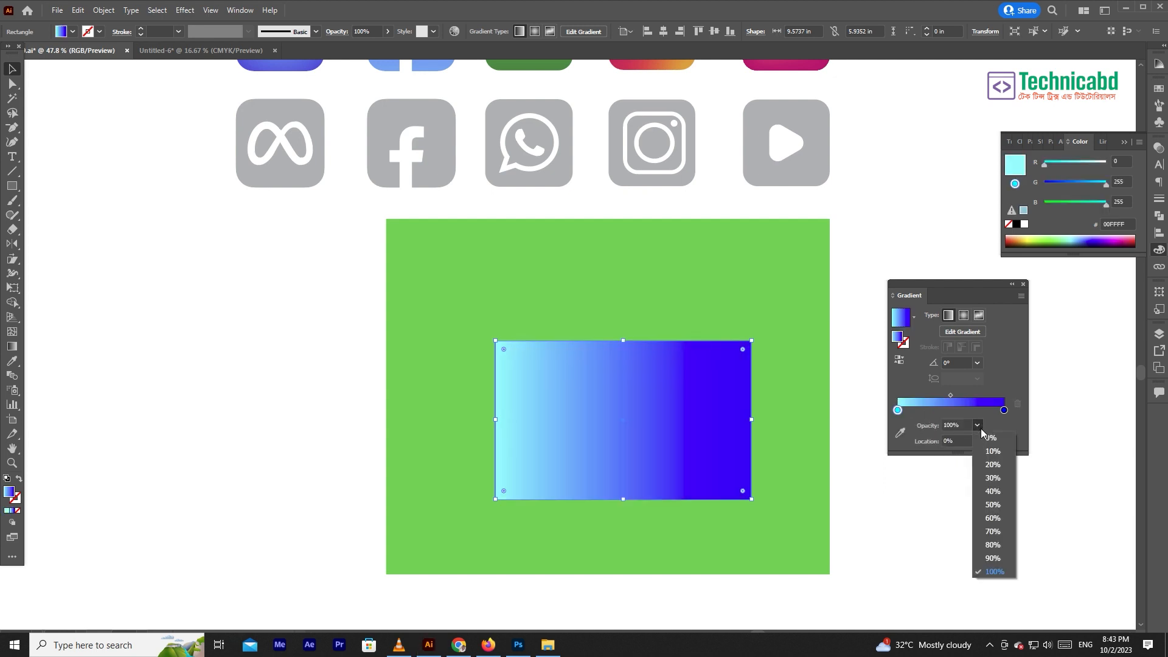
pyautogui.click(984, 443)
# - Rotate the gradient rectangle 90° clockwise, align it with the green rectangle's bottom edge and stretch it to the green rectangle's full width
pyautogui.moveTo(761, 355); pyautogui.dragTo(692, 539)
pyautogui.moveTo(704, 420); pyautogui.dragTo(786, 422)
pyautogui.hotkey('ctrl', 'z')
pyautogui.moveTo(705, 421); pyautogui.dragTo(813, 425)
pyautogui.moveTo(721, 452); pyautogui.dragTo(583, 472)
pyautogui.moveTo(657, 449); pyautogui.dragTo(830, 446)
pyautogui.moveTo(390, 446); pyautogui.dragTo(386, 446)
pyautogui.hotkey('ctrl', 'shift', 'a')
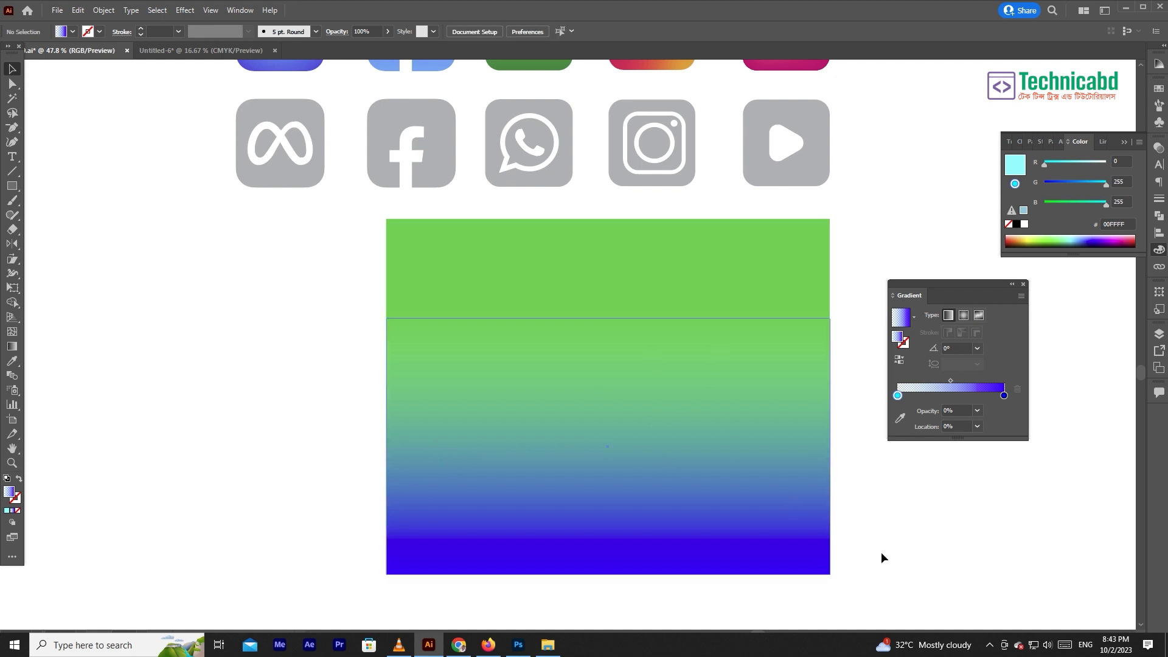
# - Move the gradient rectangle aside and delete the green background rectangle
pyautogui.click(761, 411)
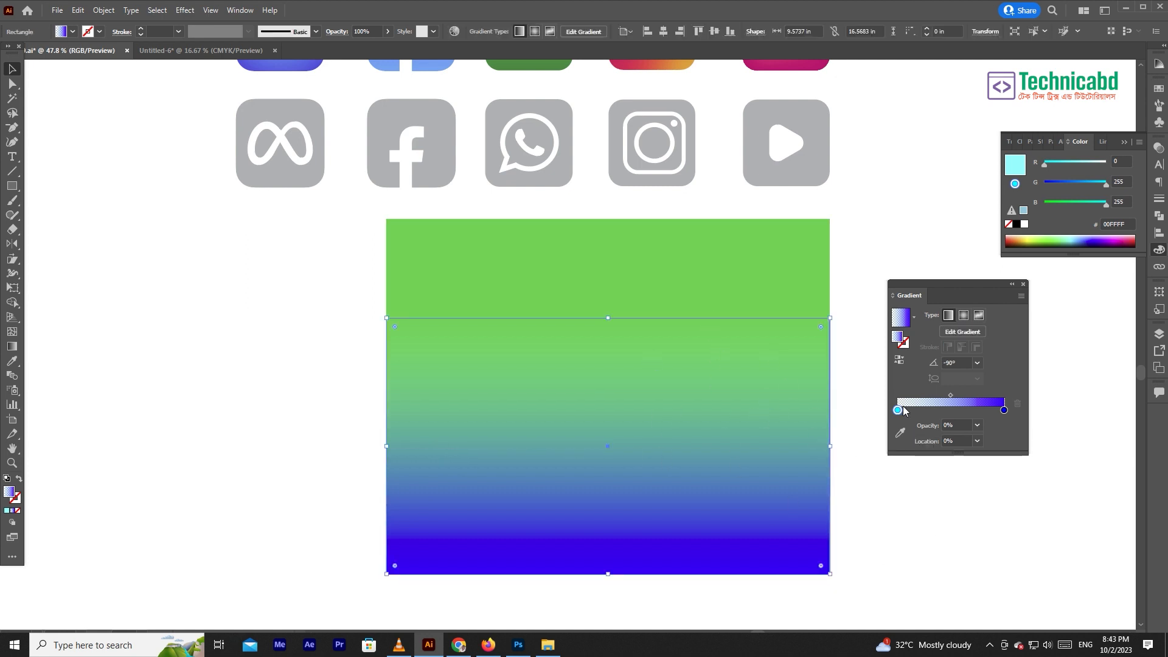
pyautogui.moveTo(855, 271); pyautogui.dragTo(693, 418)
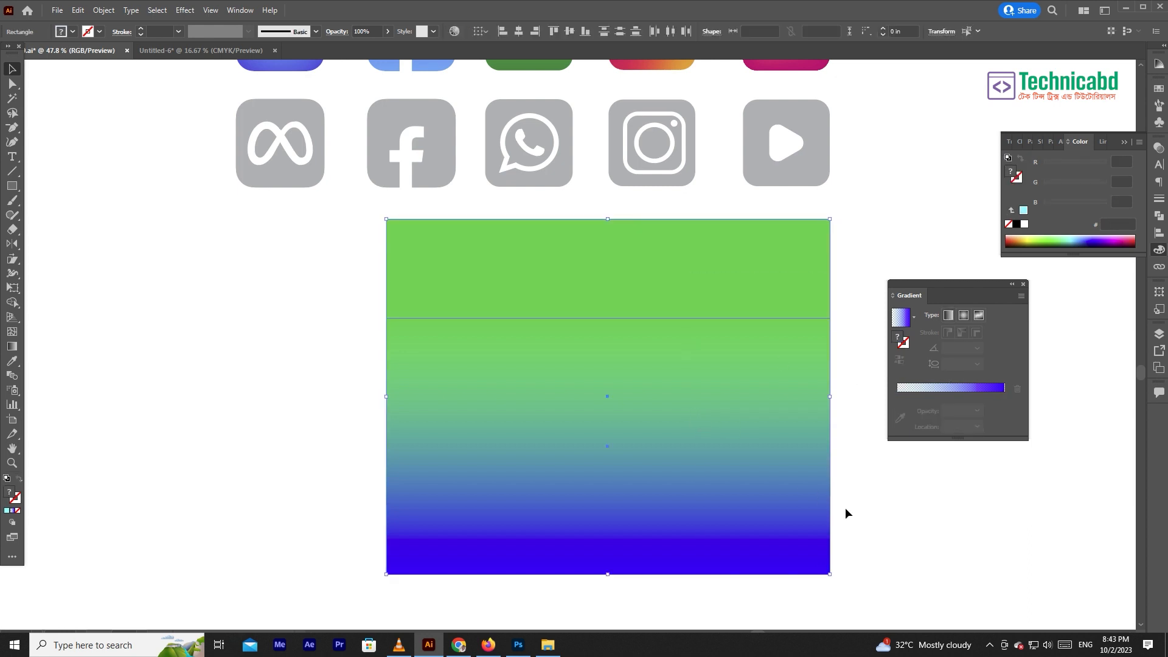
pyautogui.hotkey('ctrl', '-')
pyautogui.hotkey('ctrl', '-')
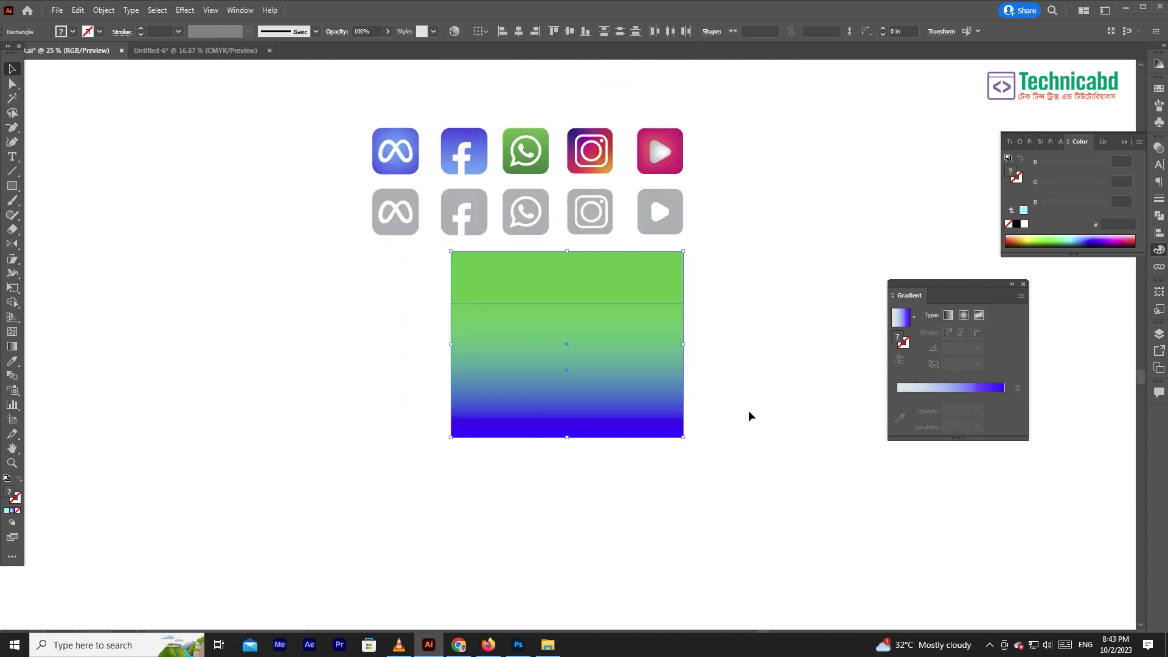
pyautogui.click(589, 389)
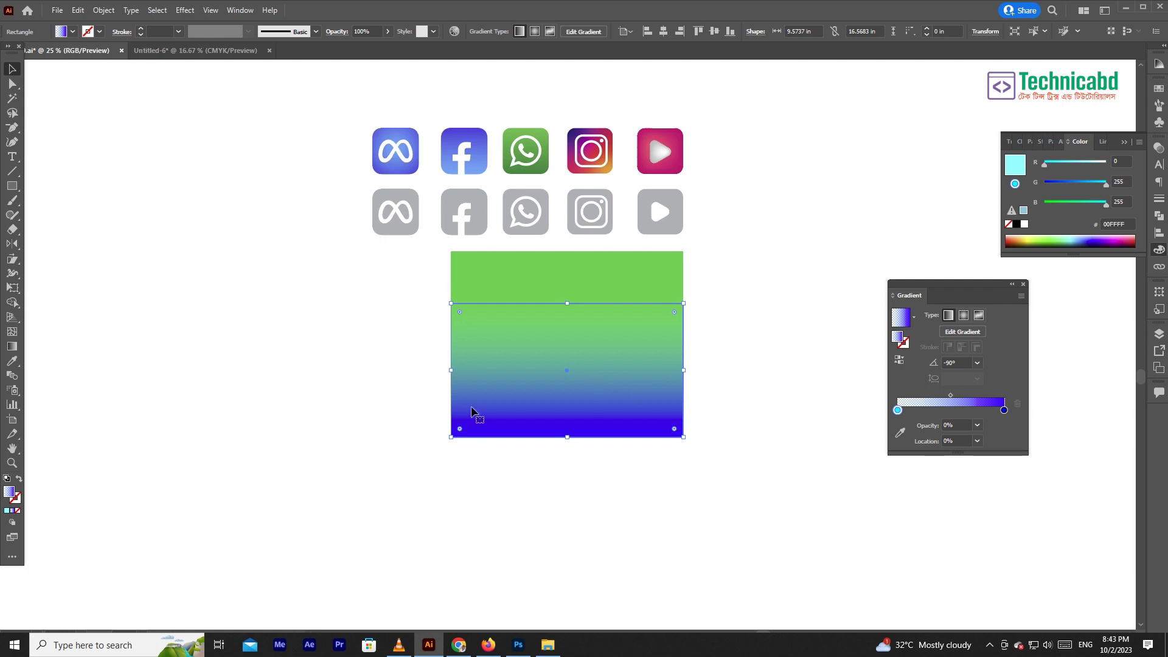
pyautogui.moveTo(626, 396); pyautogui.dragTo(397, 460)
pyautogui.click(641, 355)
pyautogui.press('Delete')
# - Move the gradient rectangle back beneath the icons and set its cyan stop's opacity to 100%
pyautogui.moveTo(377, 414); pyautogui.dragTo(621, 399)
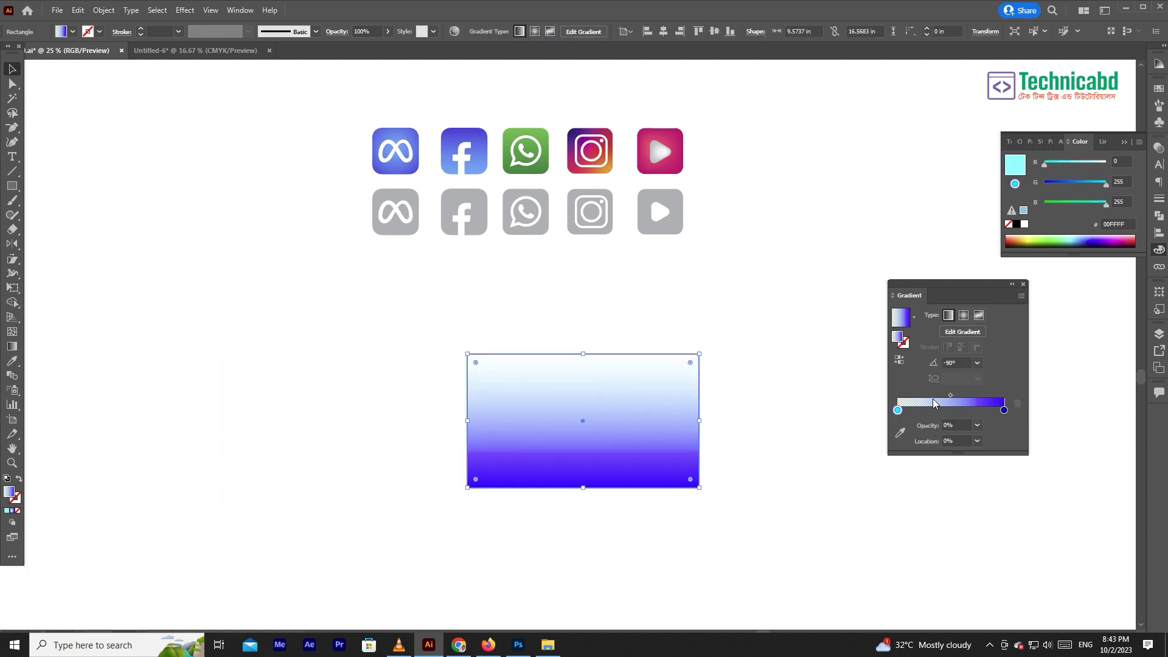
pyautogui.click(977, 425)
pyautogui.click(991, 557)
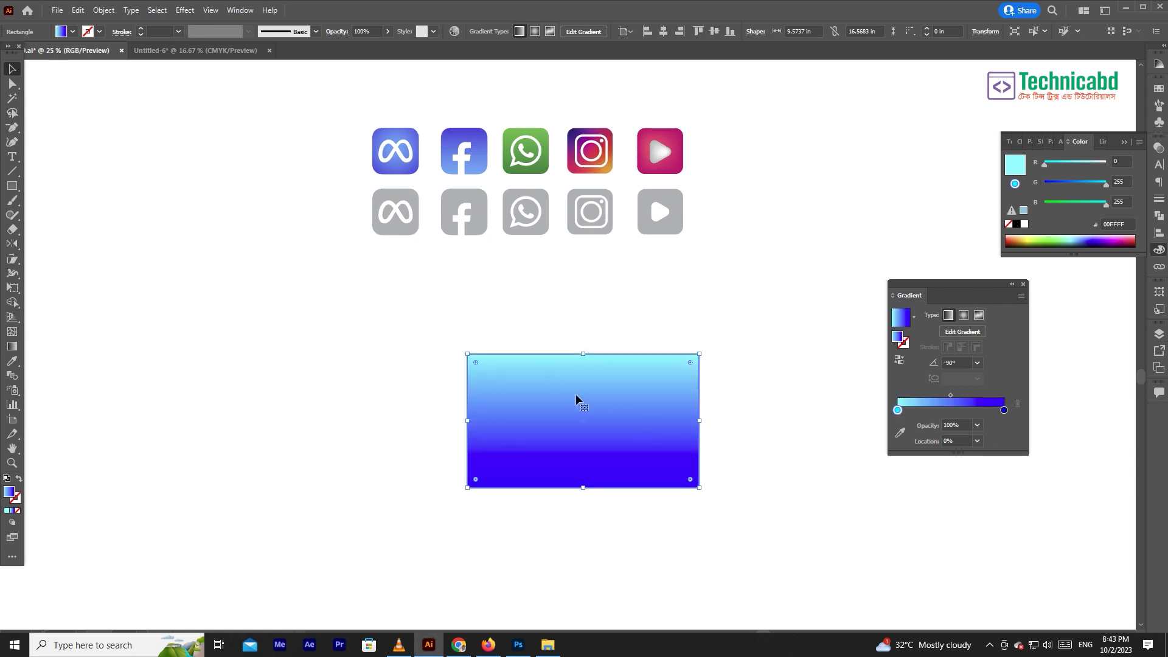
# - Redraw the rectangle's gradient with the Gradient tool, trying both vertical directions and finishing horizontally from the right edge to the left at -180°
pyautogui.scroll(4, 626, 430)
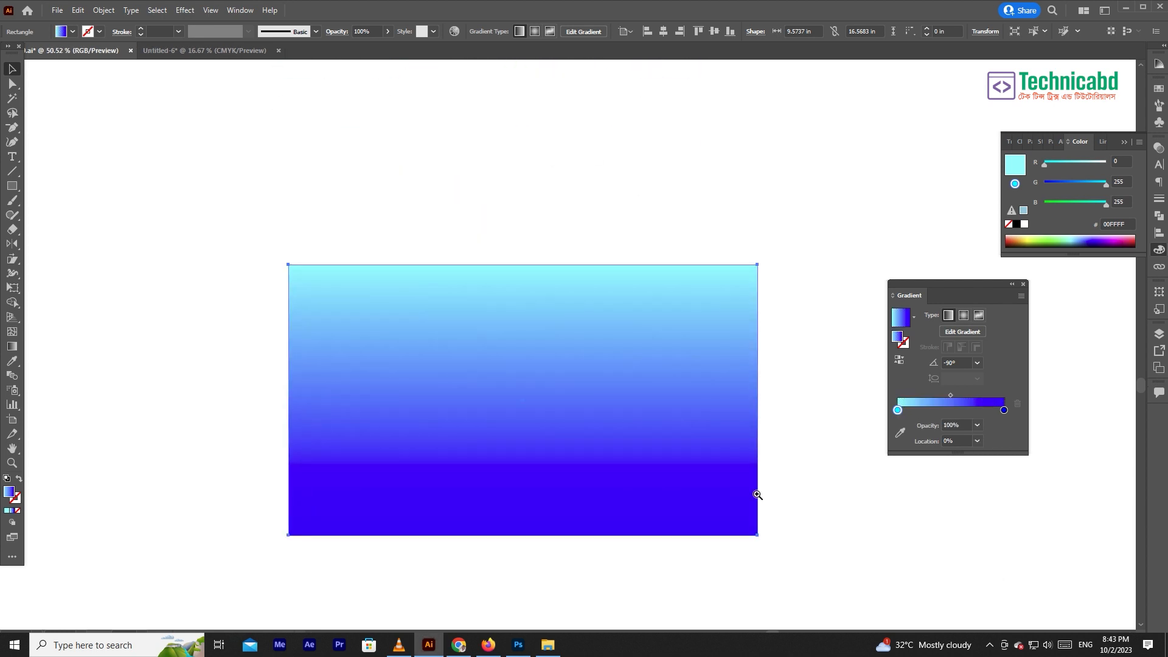
pyautogui.click(12, 347)
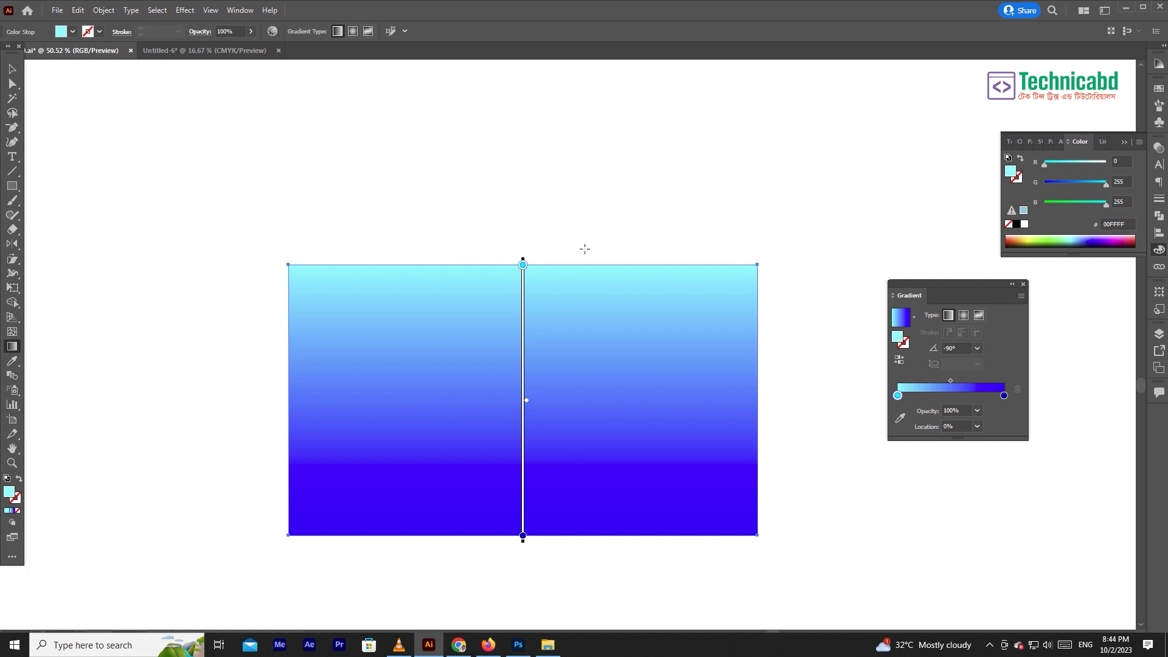
pyautogui.moveTo(554, 537); pyautogui.dragTo(553, 269)
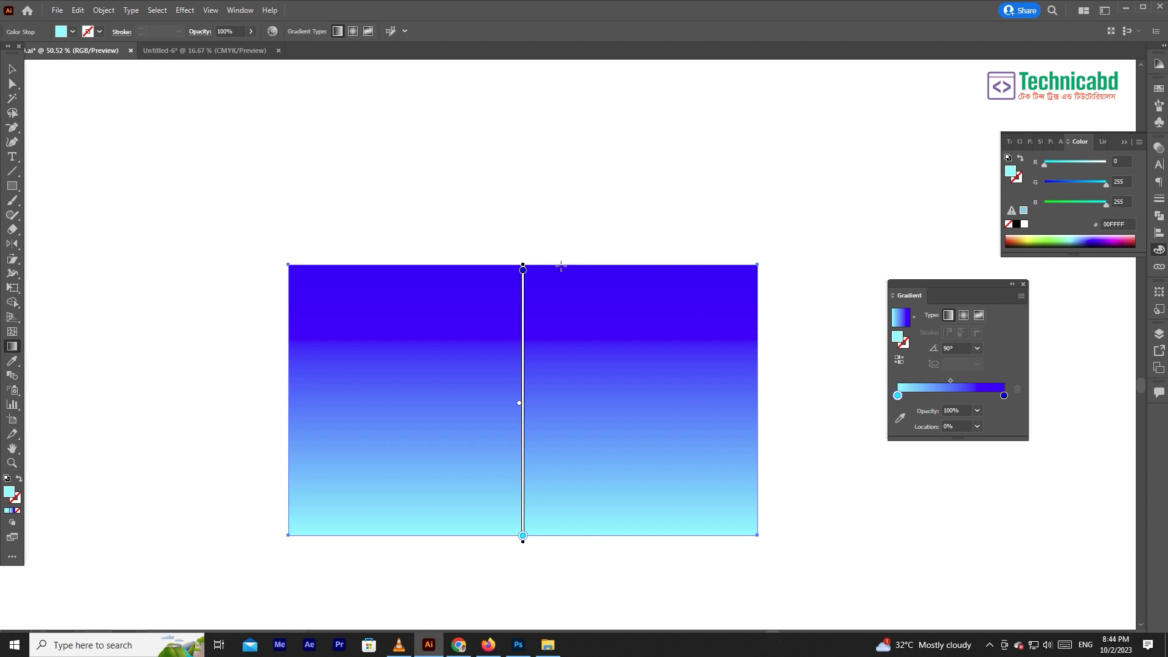
pyautogui.moveTo(561, 264); pyautogui.dragTo(554, 523)
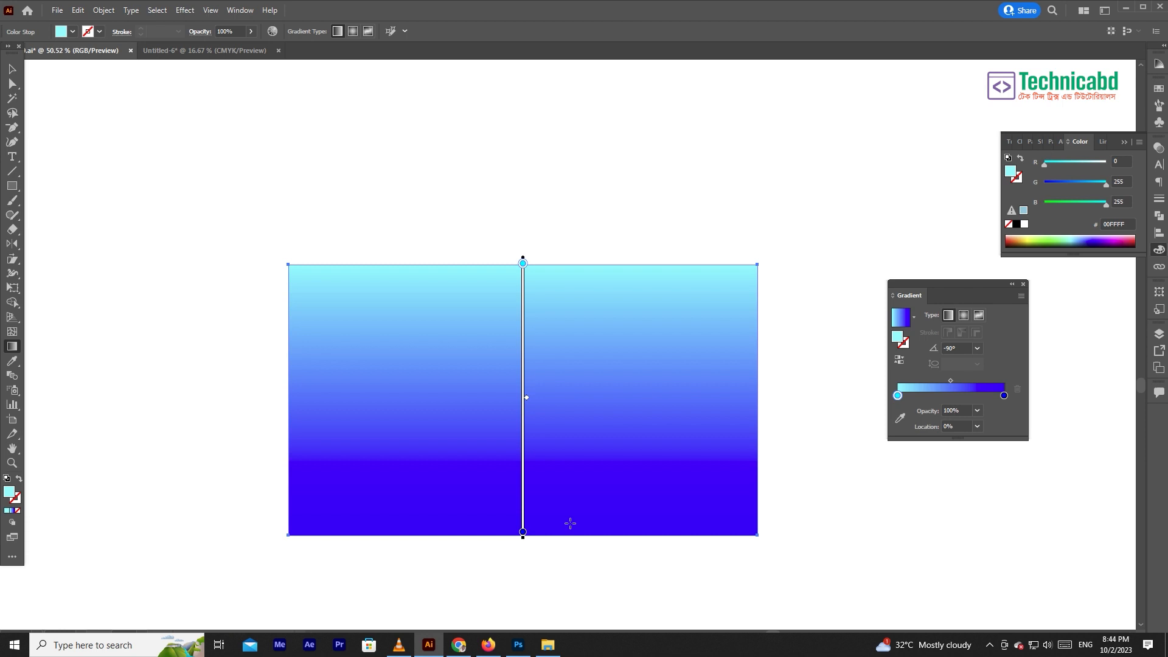
pyautogui.moveTo(290, 396)
pyautogui.mouseDown()
pyautogui.moveTo(755, 399)
pyautogui.moveTo(608, 383)
pyautogui.moveTo(288, 390)
pyautogui.mouseUp()
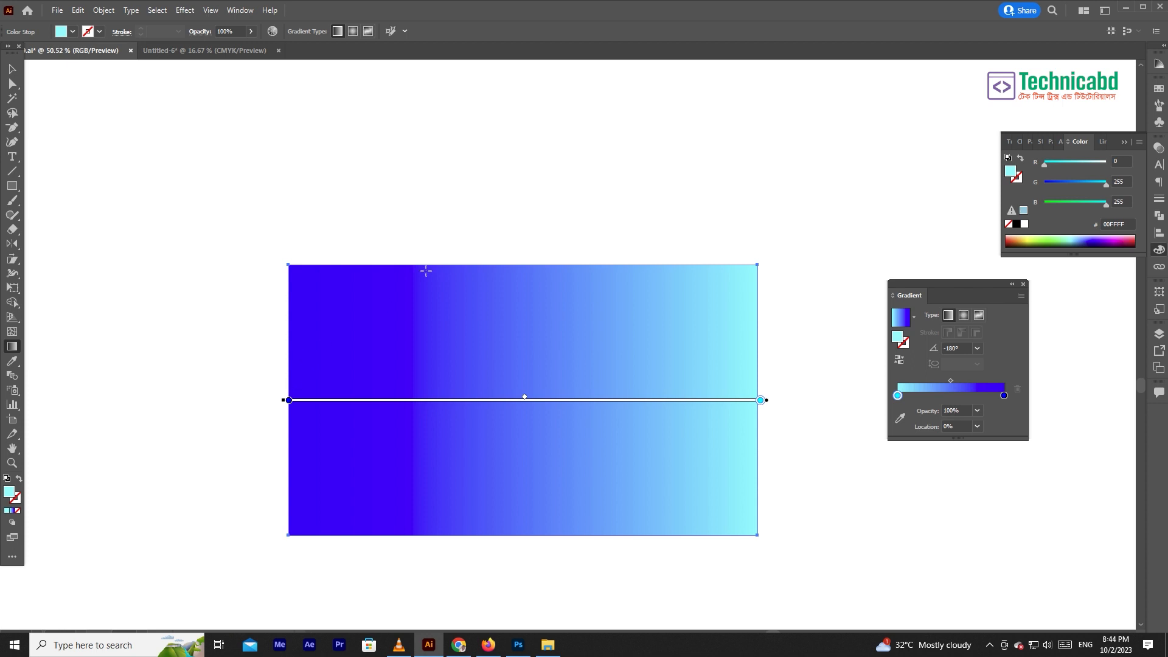
pyautogui.hotkey('ctrl', '-')
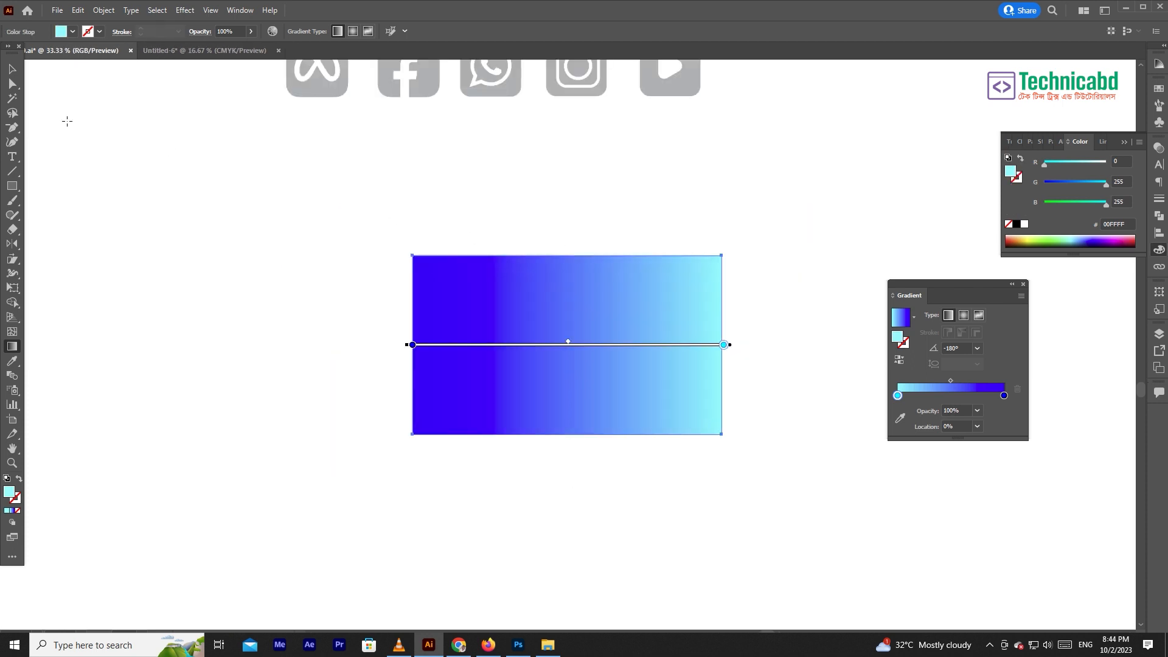
pyautogui.click(13, 69)
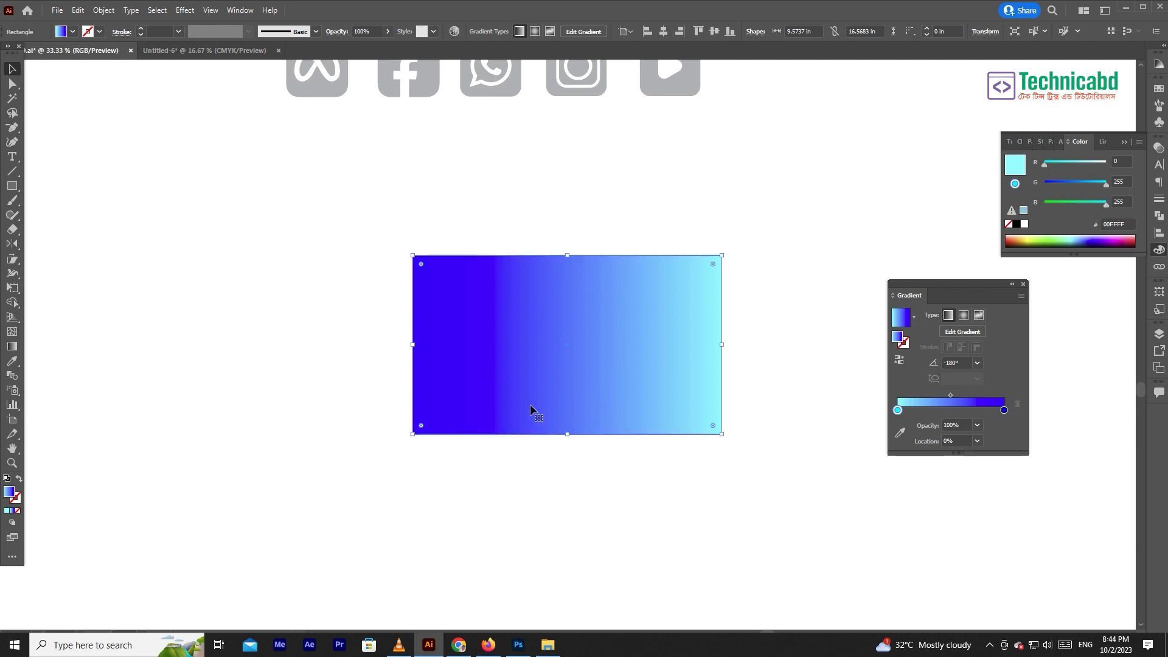
# - Delete the gradient rectangle and move the Gradient panel clear of the icon rows
pyautogui.scroll(3, 605, 279)
pyautogui.press('Delete')
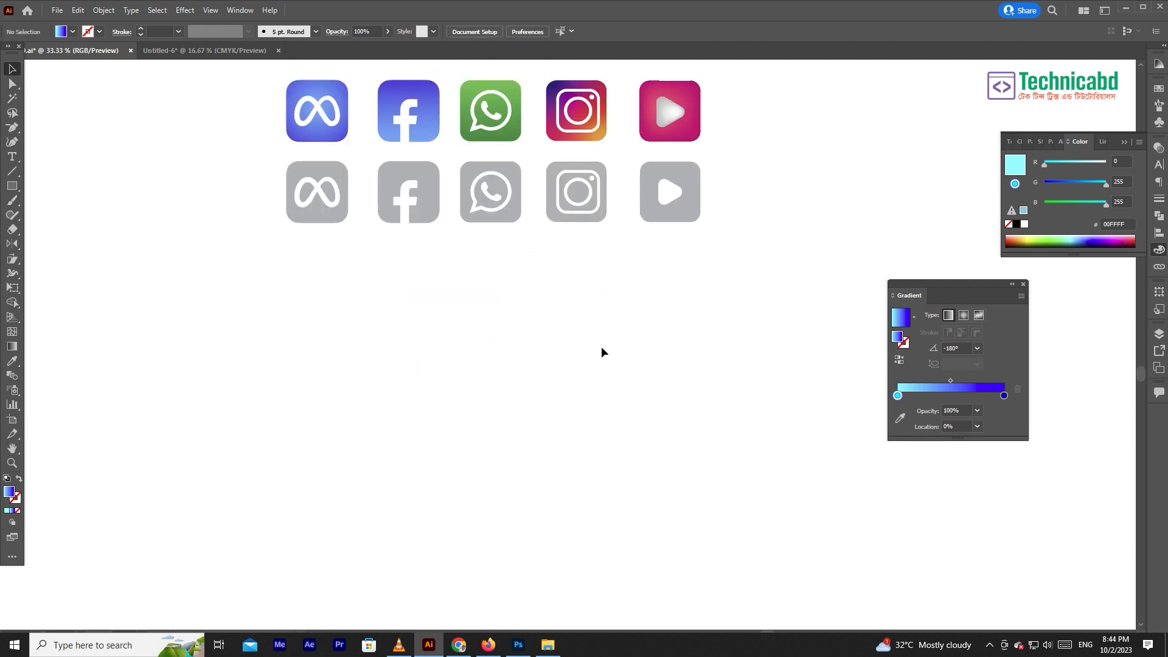
pyautogui.scroll(3, 459, 339)
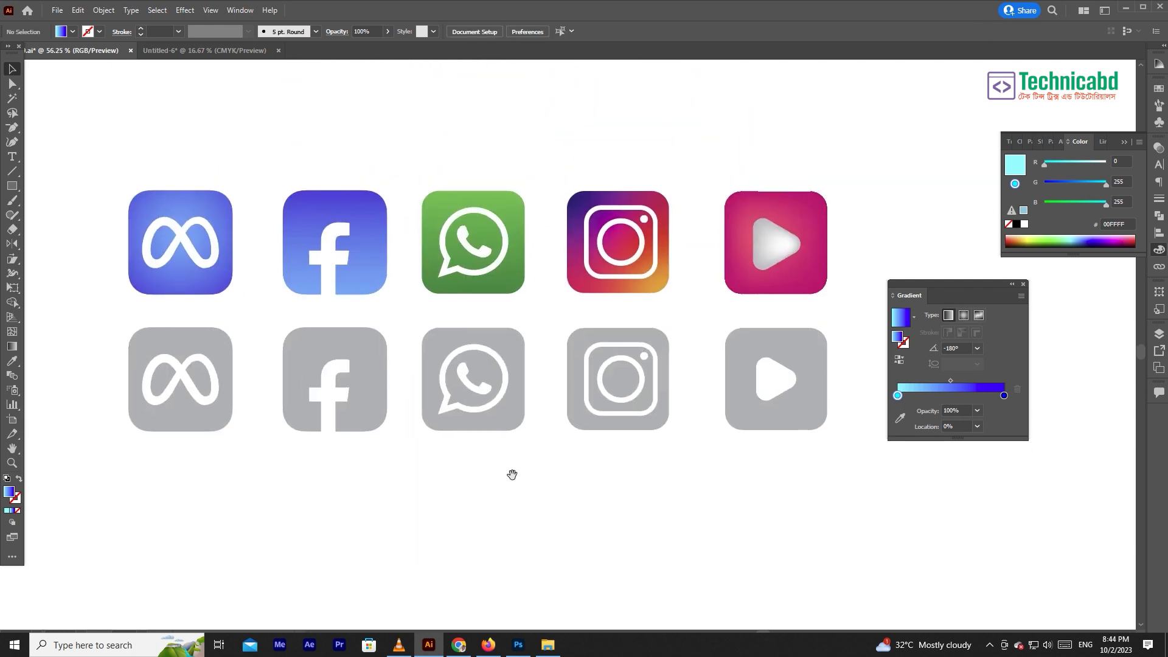
pyautogui.moveTo(969, 287); pyautogui.dragTo(1045, 299)
pyautogui.moveTo(652, 302); pyautogui.dragTo(722, 311)
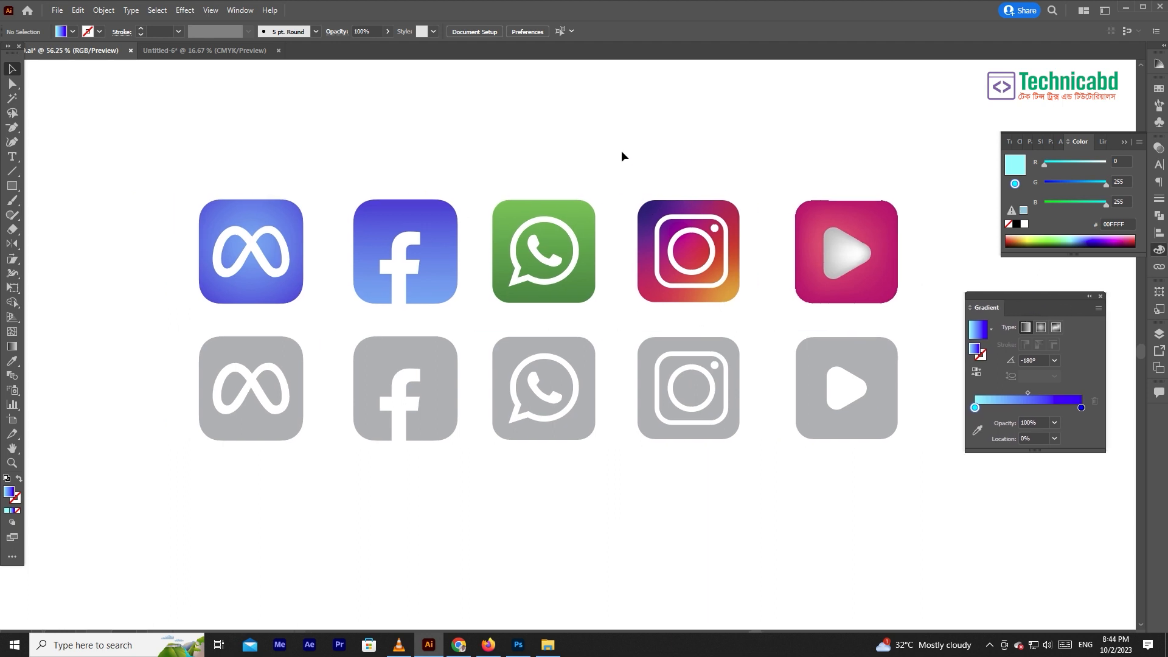
pyautogui.moveTo(625, 179); pyautogui.dragTo(626, 166)
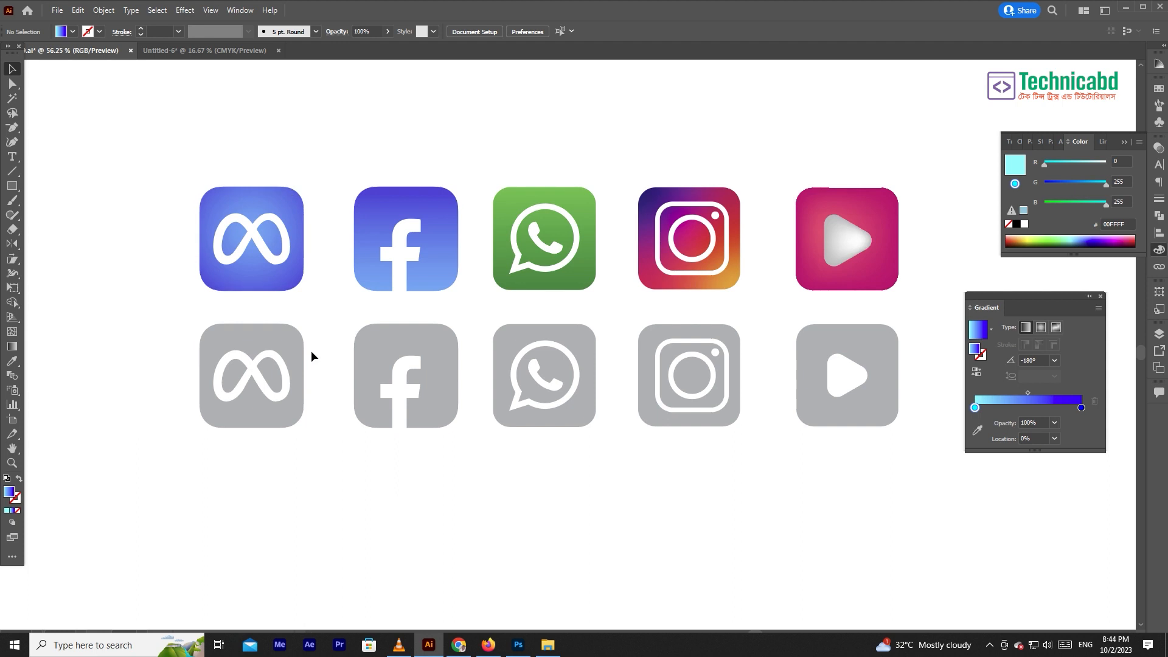
# - Examine the radial gradient on the coloured Meta icon's background using direct selection
pyautogui.moveTo(326, 326); pyautogui.dragTo(379, 332)
pyautogui.click(324, 208)
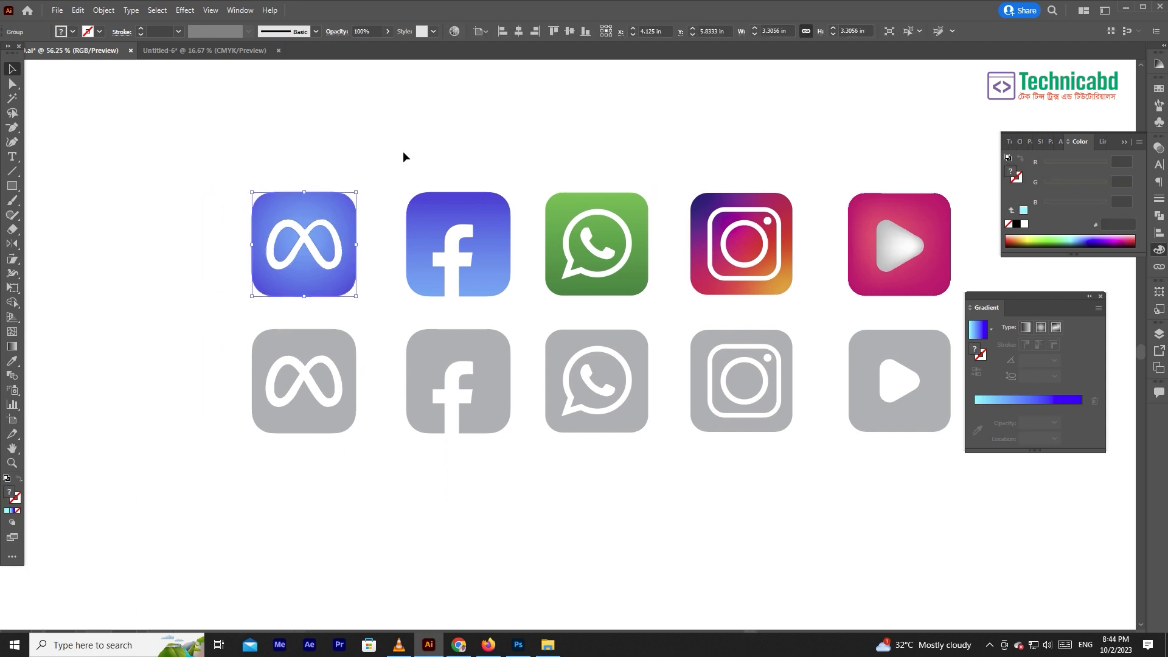
pyautogui.click(403, 152)
pyautogui.moveTo(312, 268); pyautogui.dragTo(426, 298)
pyautogui.press('a')
pyautogui.click(341, 157)
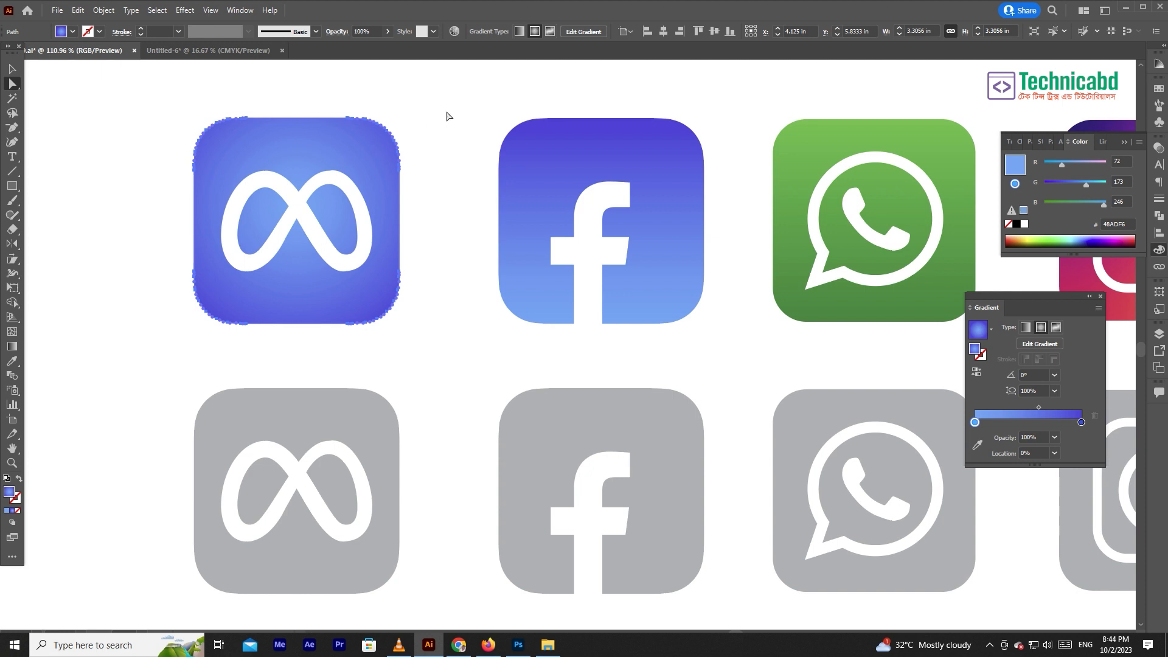
pyautogui.click(448, 111)
pyautogui.click(373, 154)
pyautogui.click(446, 353)
# - Paste the gradient rectangle below the icons and change its gradient type to radial
pyautogui.moveTo(449, 383); pyautogui.dragTo(423, 171)
pyautogui.hotkey('ctrl', 'v')
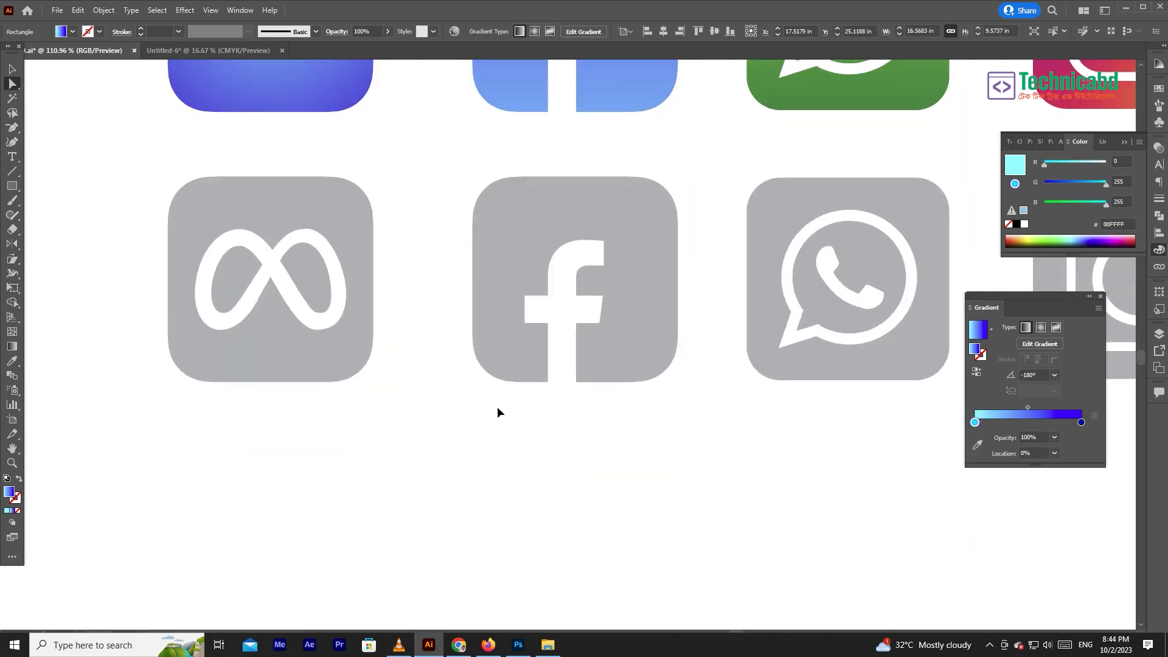
pyautogui.hotkey('ctrl', '-')
pyautogui.hotkey('ctrl', '-')
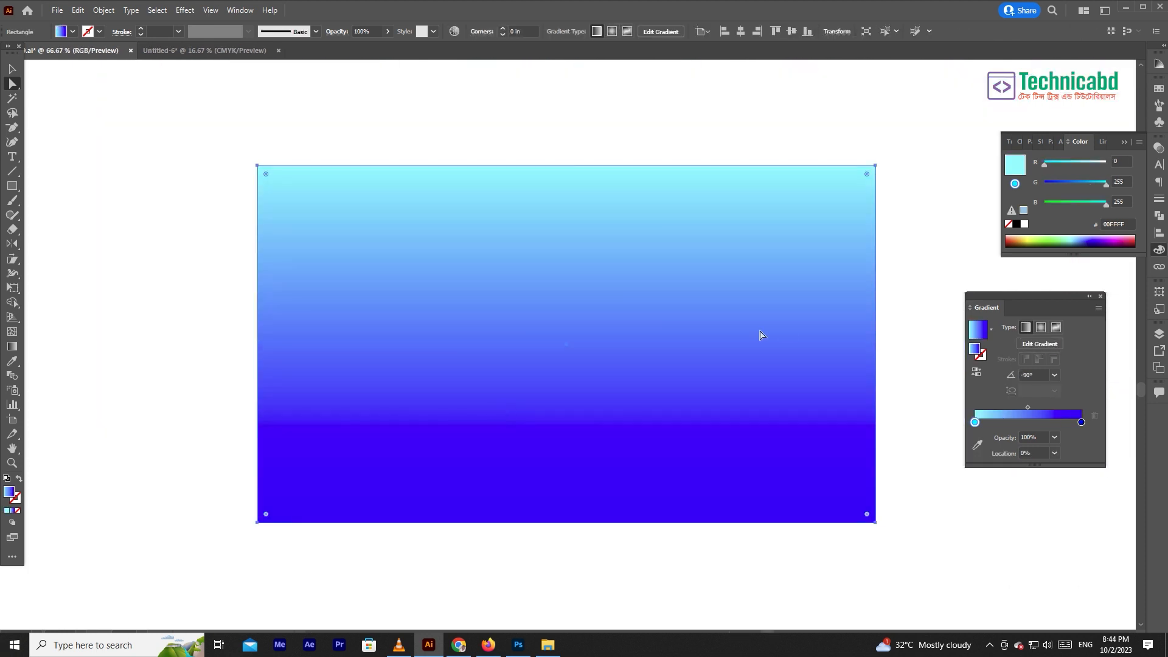
pyautogui.click(1041, 329)
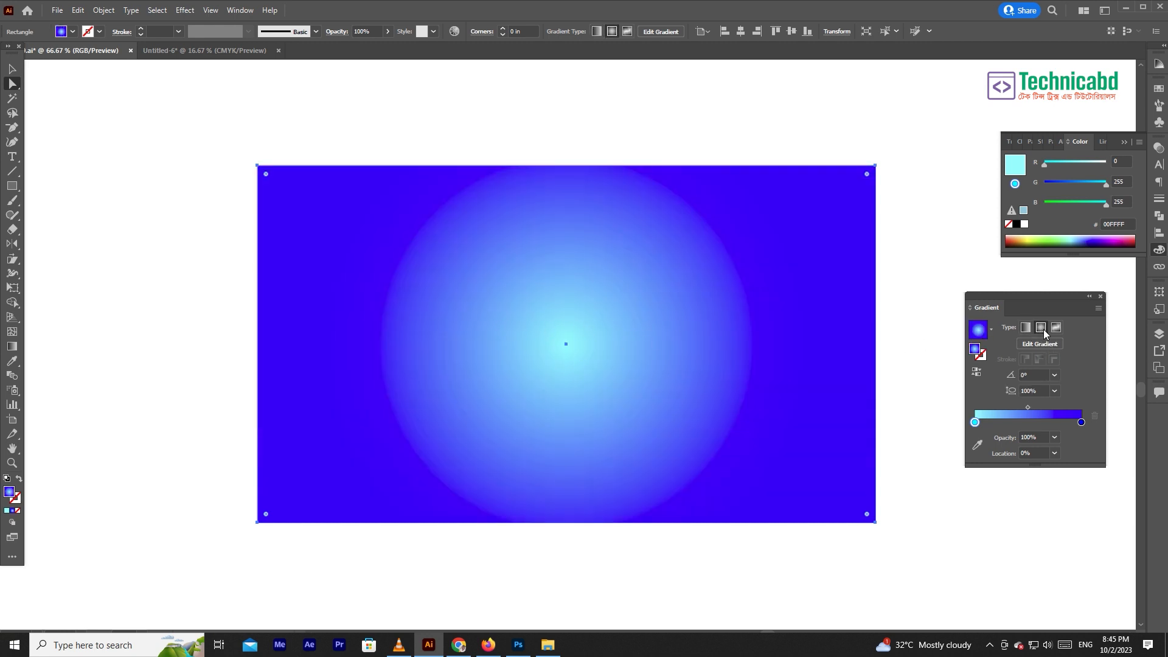
# - Reverse the rectangle's radial gradient back and forth, ending with cyan at the centre, and delete the rectangle
pyautogui.click(975, 373)
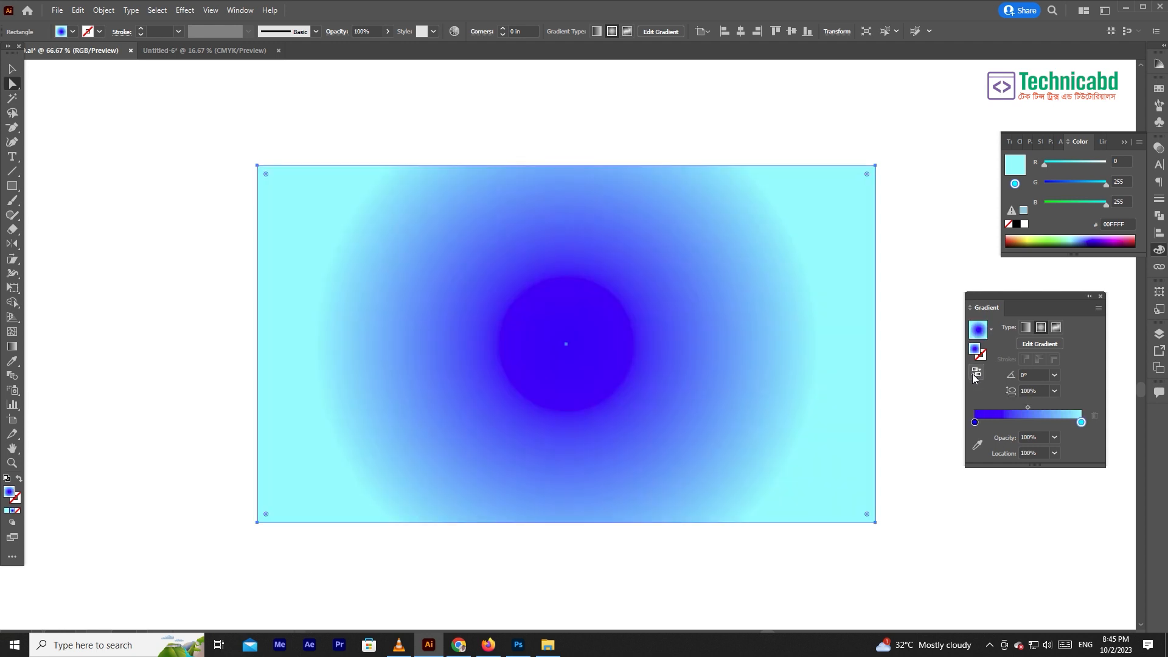
pyautogui.click(975, 374)
pyautogui.click(975, 373)
pyautogui.click(975, 374)
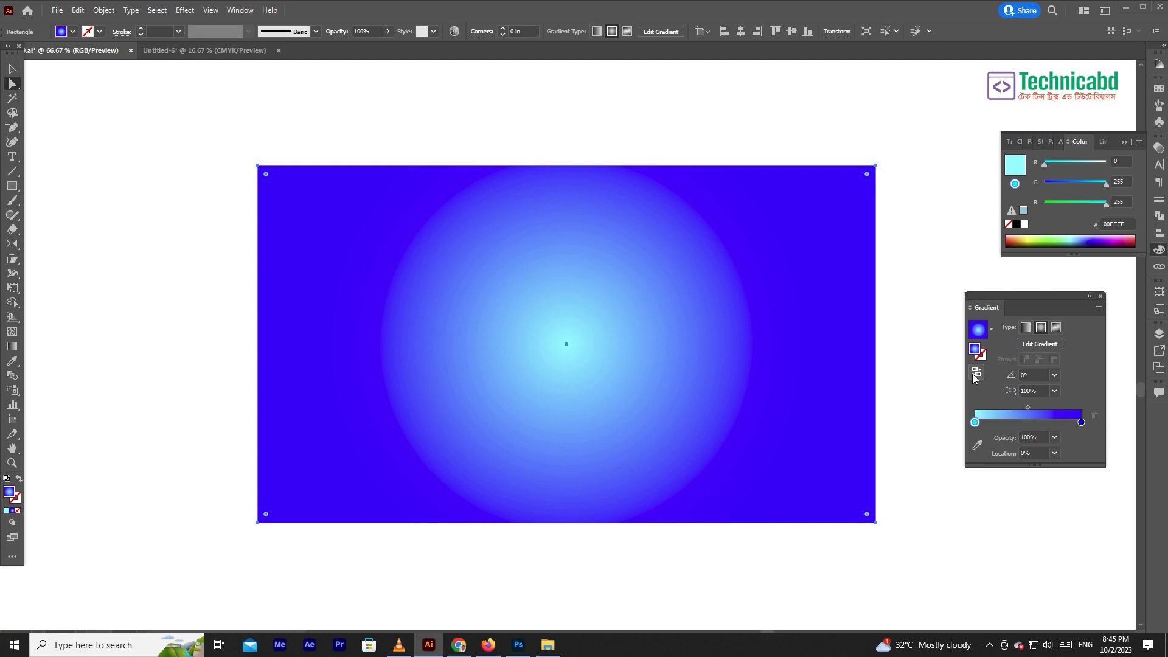
pyautogui.click(975, 373)
pyautogui.click(975, 373)
pyautogui.click(974, 373)
pyautogui.click(975, 373)
pyautogui.click(975, 373)
pyautogui.click(974, 376)
pyautogui.press('Delete')
# - Check the coloured Meta icon's gradient and apply the same radial gradient to the grey Meta icon's background
pyautogui.moveTo(534, 239); pyautogui.dragTo(639, 584)
pyautogui.moveTo(272, 182); pyautogui.dragTo(437, 404)
pyautogui.moveTo(337, 376); pyautogui.dragTo(435, 364)
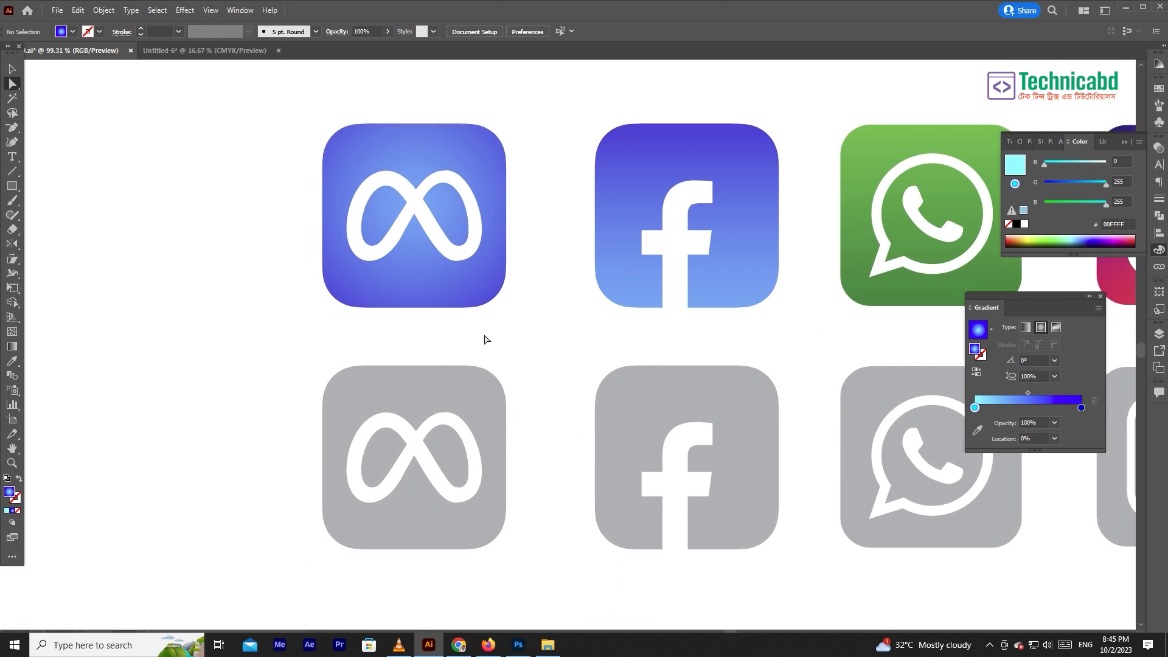
pyautogui.click(465, 290)
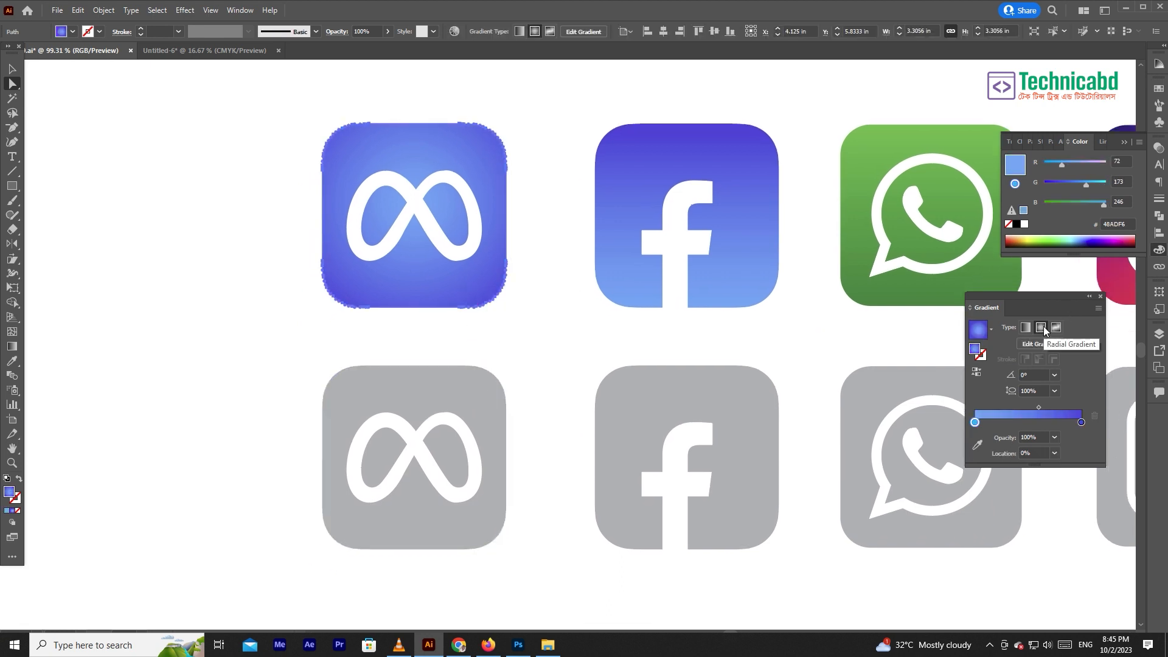
pyautogui.click(452, 376)
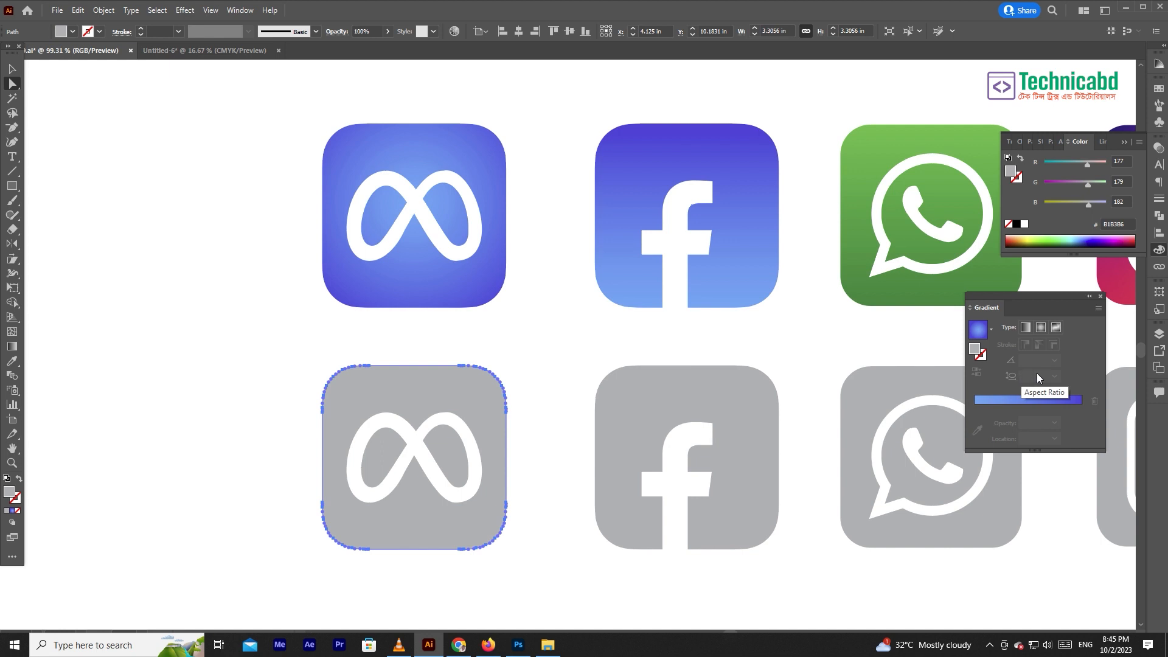
pyautogui.click(1031, 400)
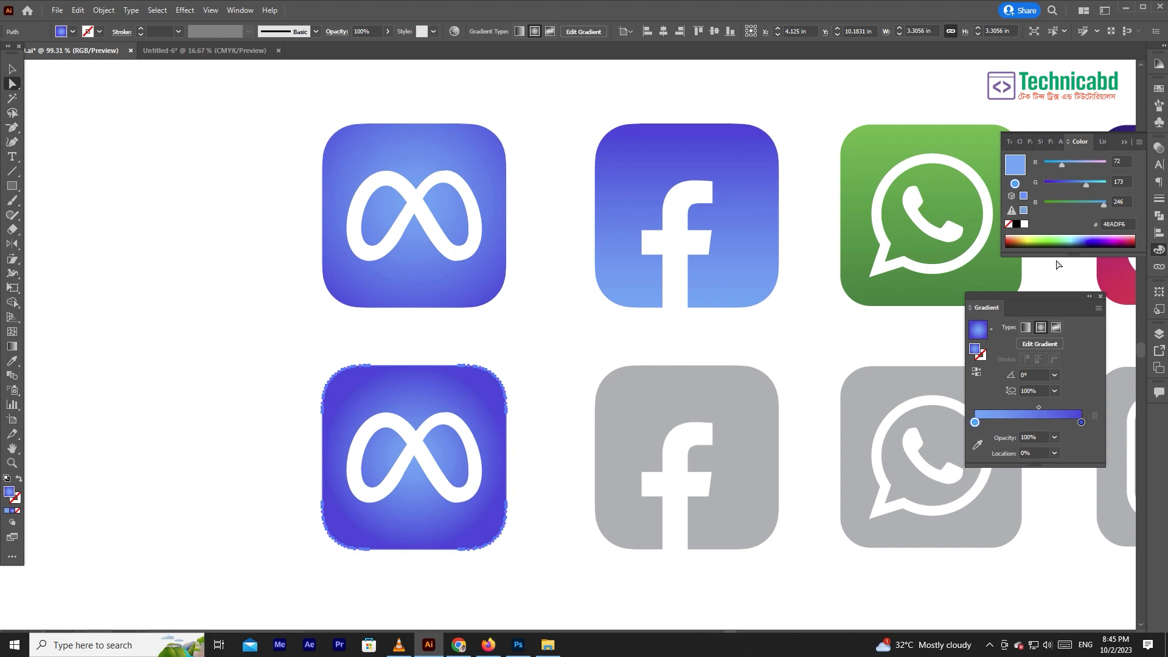
# - Set the lower Meta icon's outer gradient stop to #3738DA and its inner stop to #41D8F6
pyautogui.click(1081, 422)
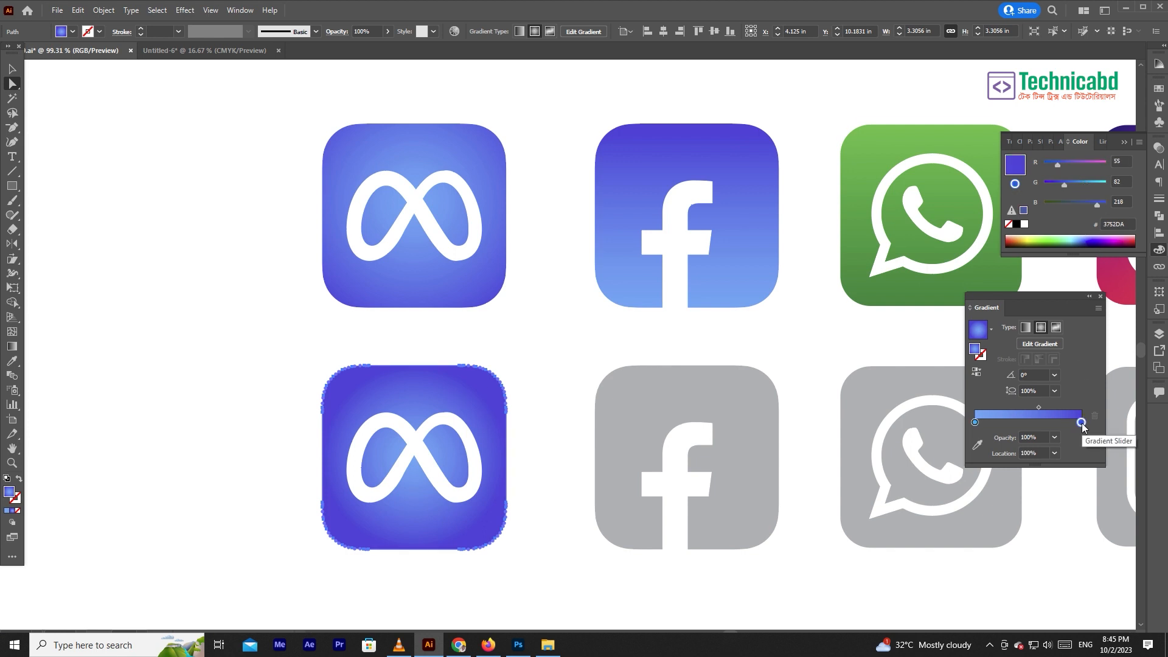
pyautogui.doubleClick(1080, 422)
pyautogui.moveTo(1002, 489)
pyautogui.mouseDown()
pyautogui.moveTo(960, 490)
pyautogui.moveTo(994, 491)
pyautogui.mouseUp()
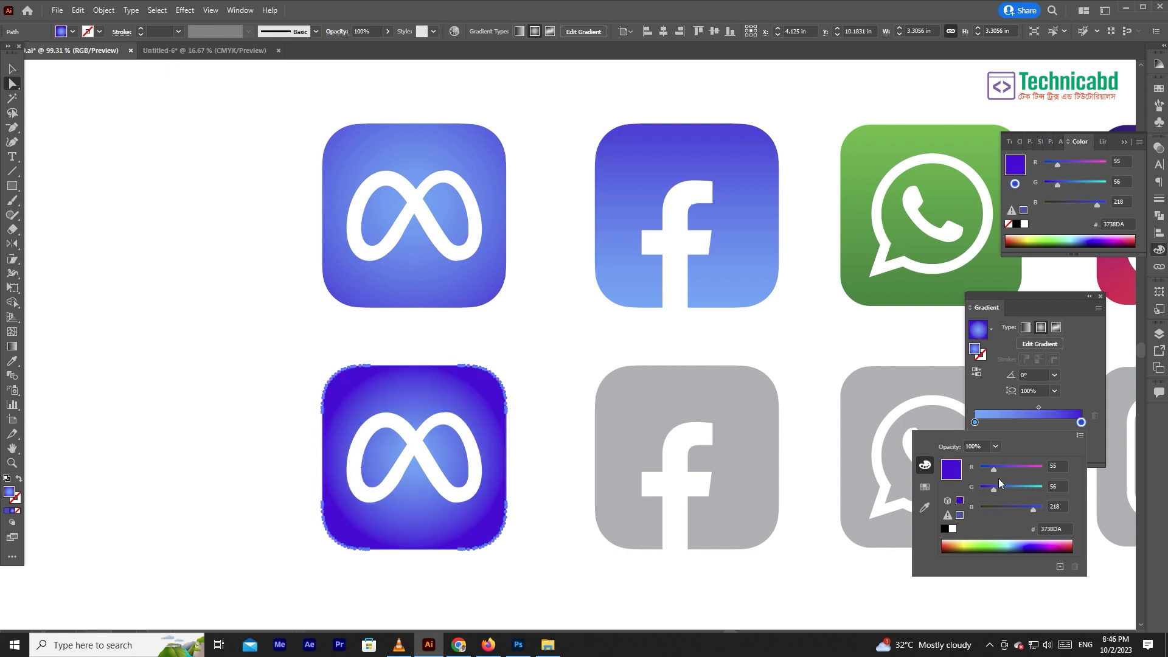
pyautogui.click(975, 422)
pyautogui.doubleClick(975, 422)
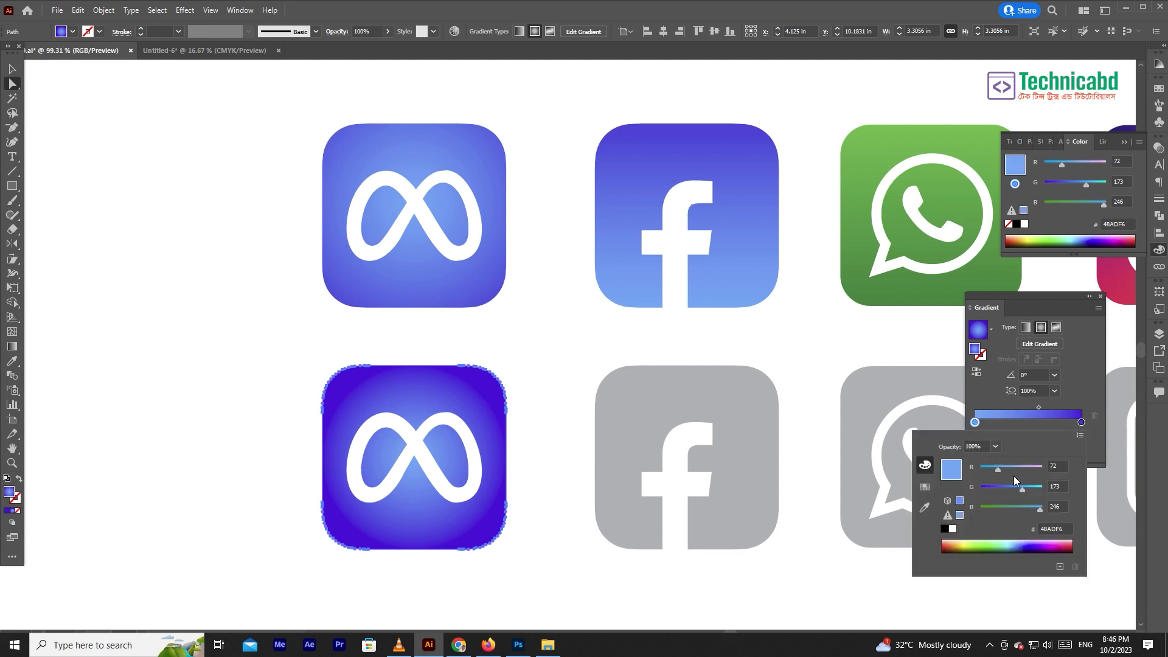
pyautogui.moveTo(1020, 488); pyautogui.dragTo(996, 468)
# - Change the lower Meta icon's outer gradient stop to R 0, G 89, B 237
pyautogui.click(1082, 422)
pyautogui.doubleClick(1082, 422)
pyautogui.moveTo(994, 488)
pyautogui.mouseDown()
pyautogui.moveTo(975, 467)
pyautogui.moveTo(1013, 491)
pyautogui.moveTo(1002, 491)
pyautogui.mouseUp()
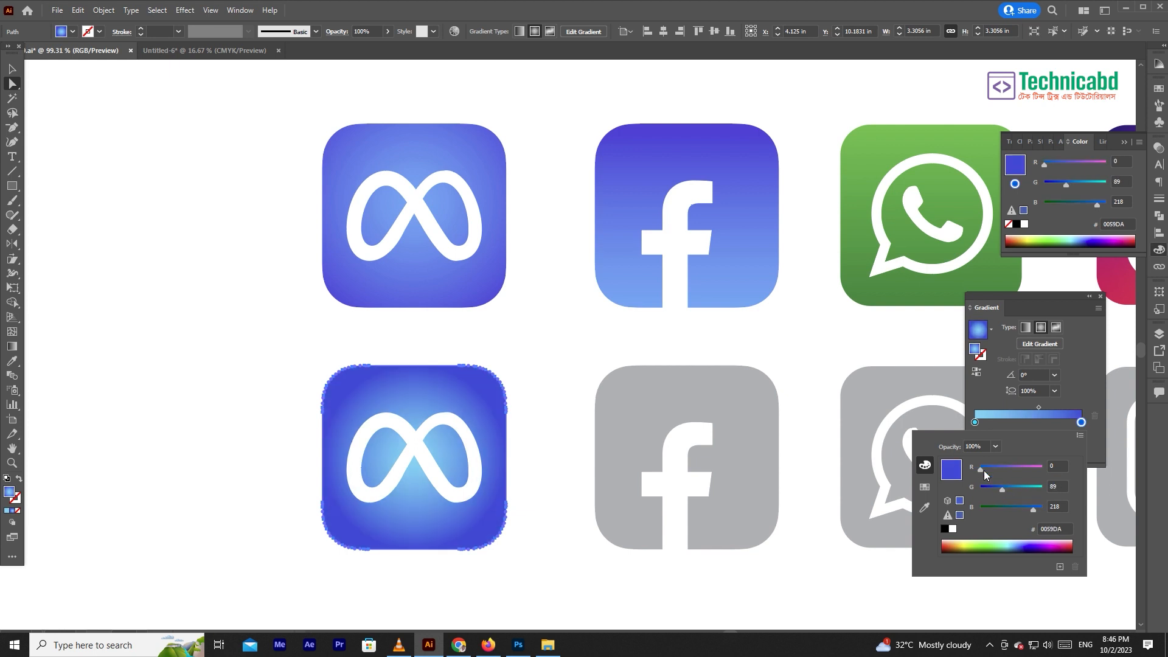
pyautogui.moveTo(1027, 509); pyautogui.dragTo(1038, 512)
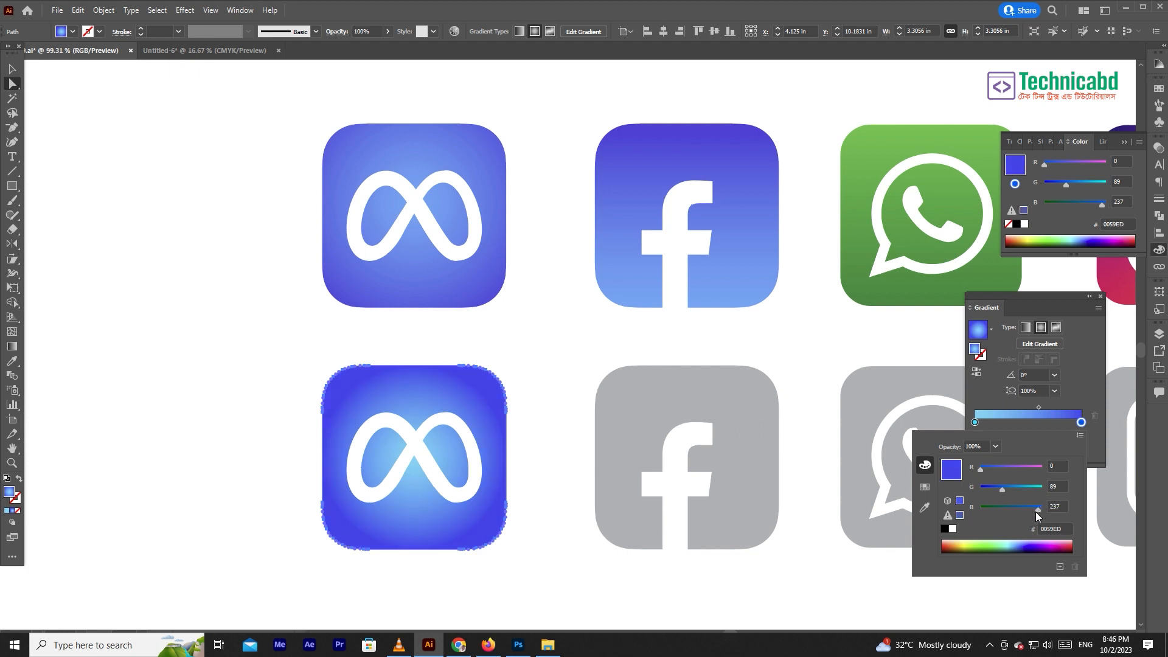
# - Apply the current blue gradient to the grey Facebook icon's background and make it linear
pyautogui.moveTo(664, 316); pyautogui.dragTo(542, 318)
pyautogui.click(626, 378)
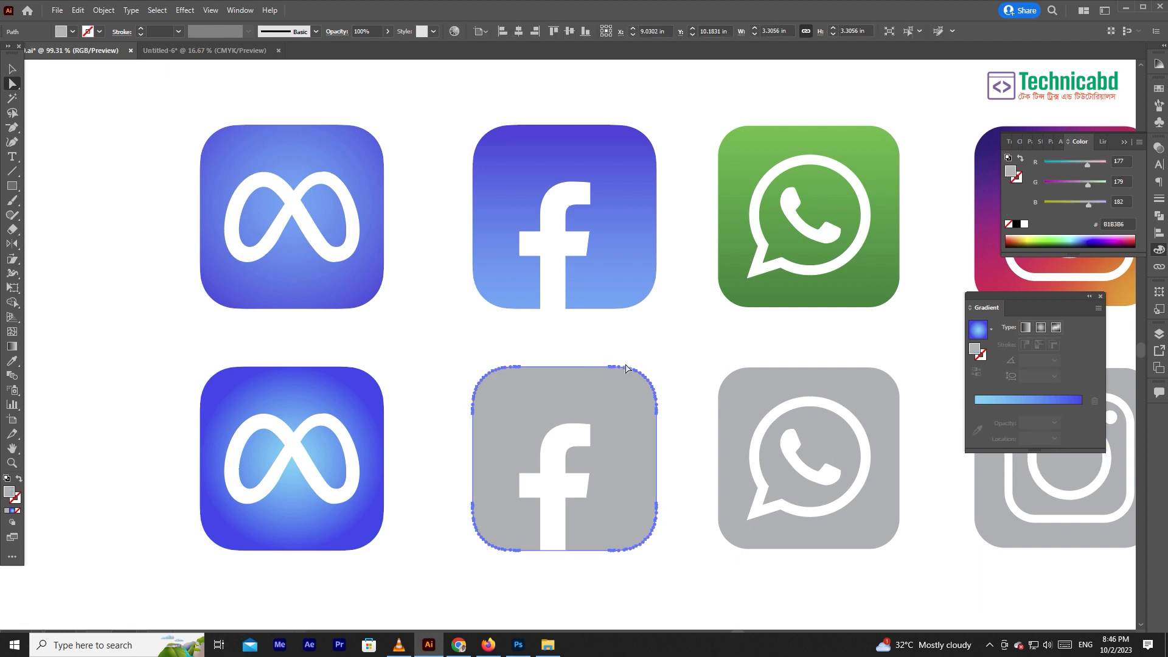
pyautogui.click(1031, 401)
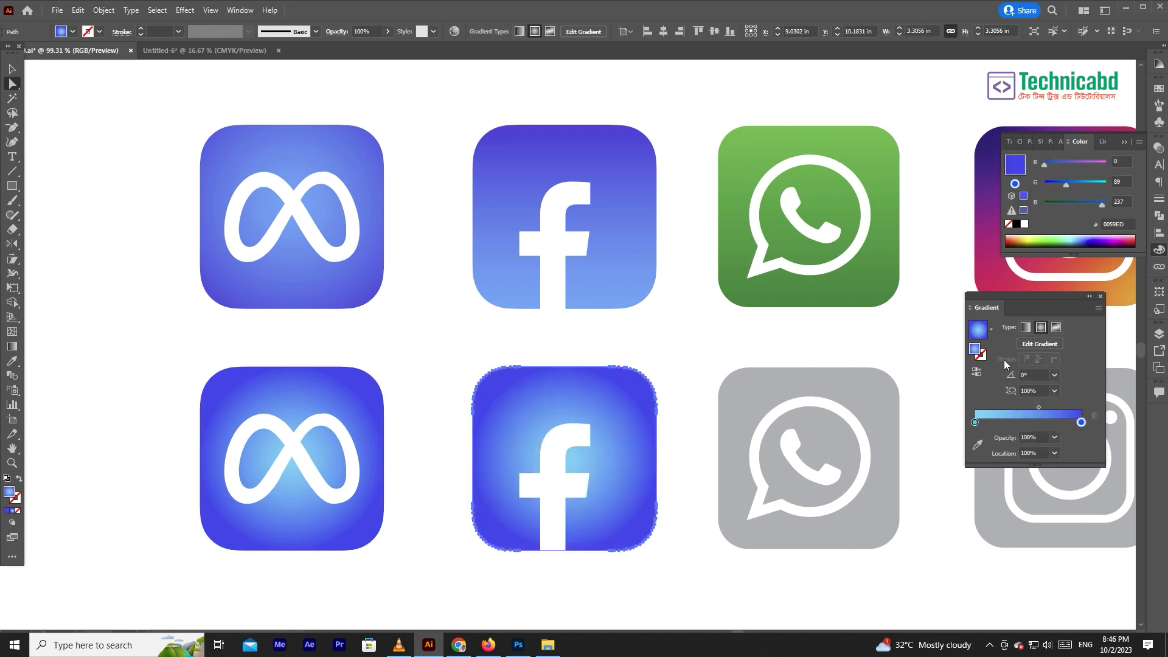
pyautogui.click(1025, 329)
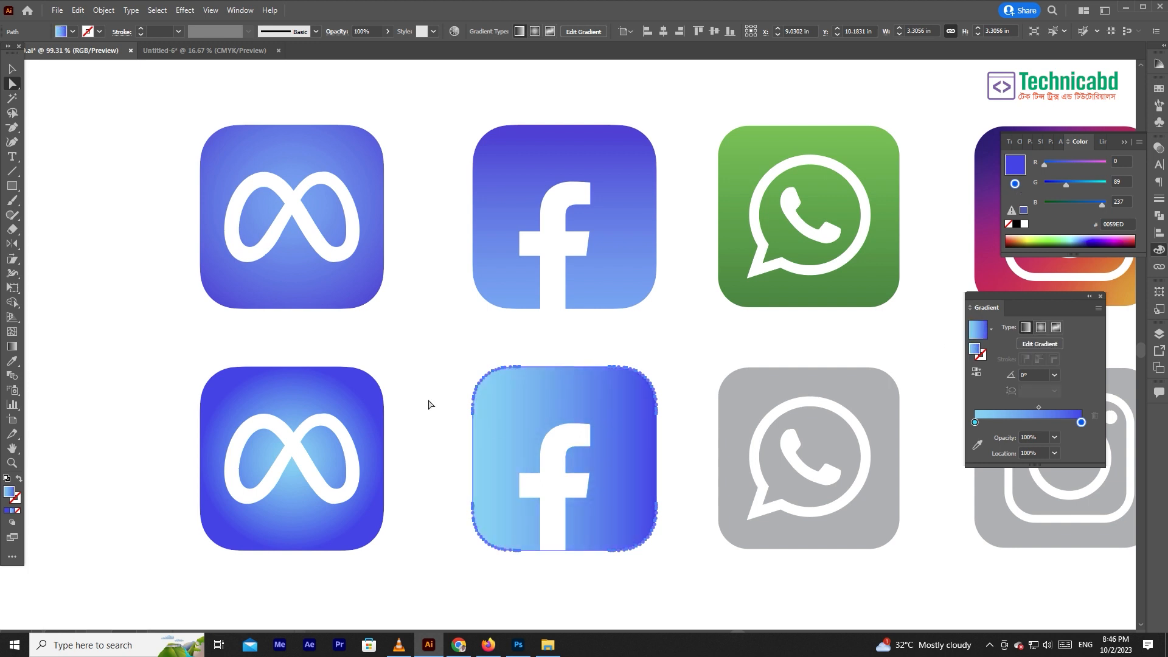
# - Redraw the lower Facebook icon's gradient vertically at 90° with dark blue on top and set that stop to #0073ED
pyautogui.click(12, 346)
pyautogui.moveTo(579, 371)
pyautogui.mouseDown()
pyautogui.moveTo(580, 551)
pyautogui.moveTo(601, 369)
pyautogui.moveTo(601, 380)
pyautogui.mouseUp()
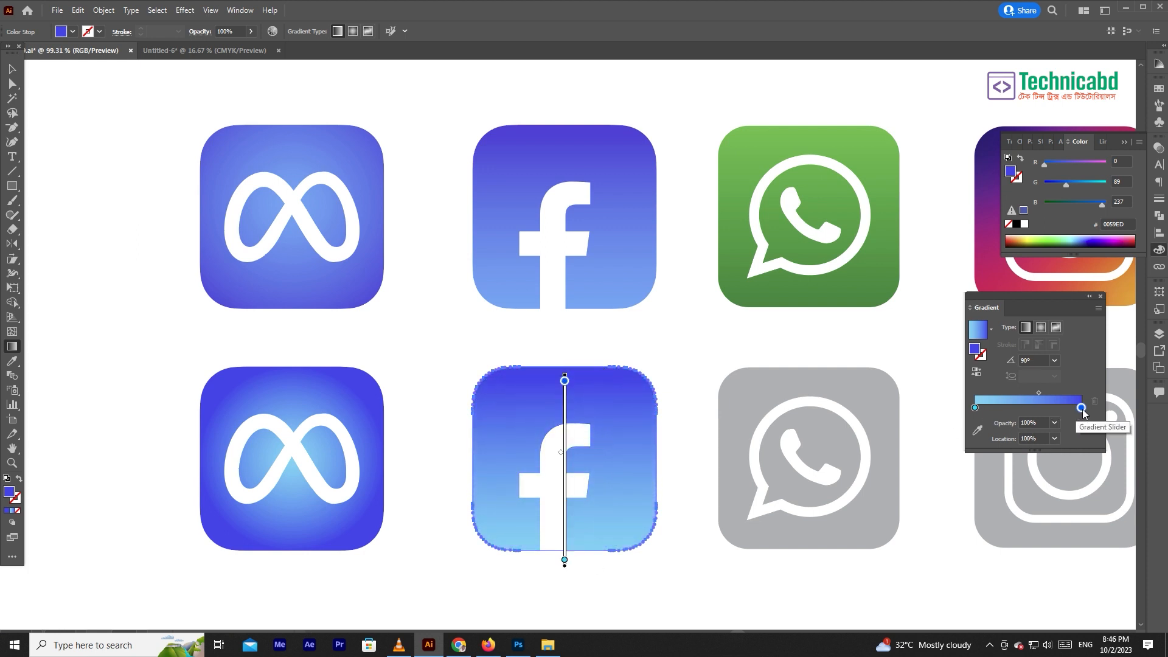
pyautogui.moveTo(1068, 183); pyautogui.dragTo(1074, 183)
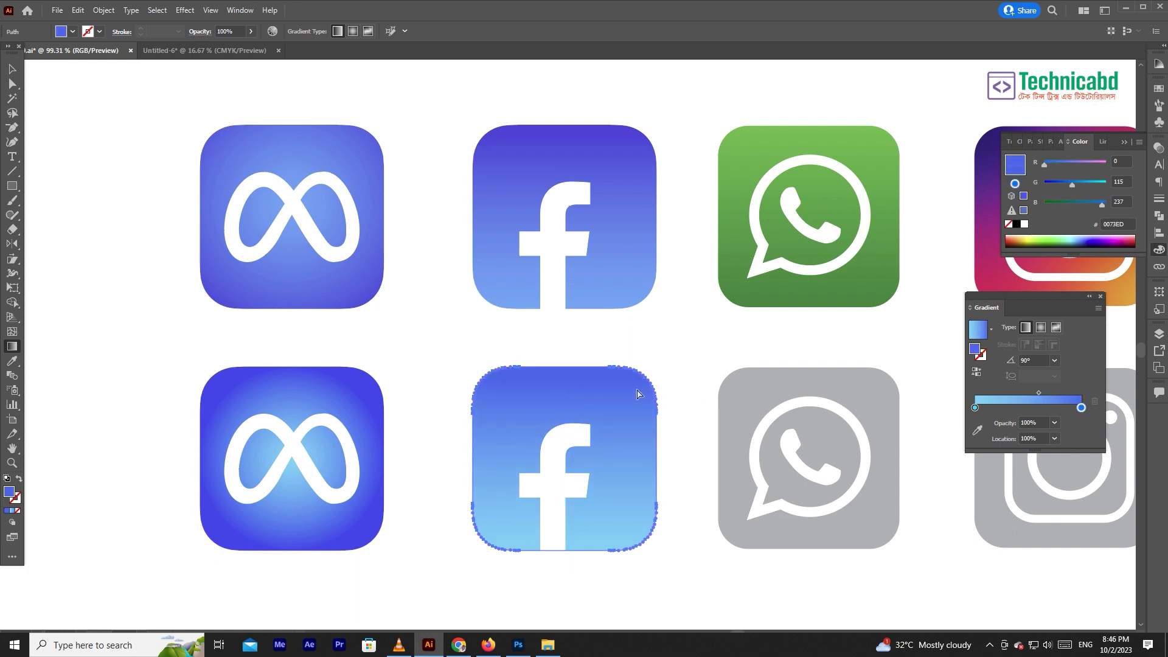
pyautogui.keyDown('ctrl'); pyautogui.click(669, 333); pyautogui.keyUp('ctrl')
# - Apply the blue linear gradient to the grey WhatsApp icon's background and set its light blue stop to #008800
pyautogui.moveTo(690, 339); pyautogui.dragTo(452, 370)
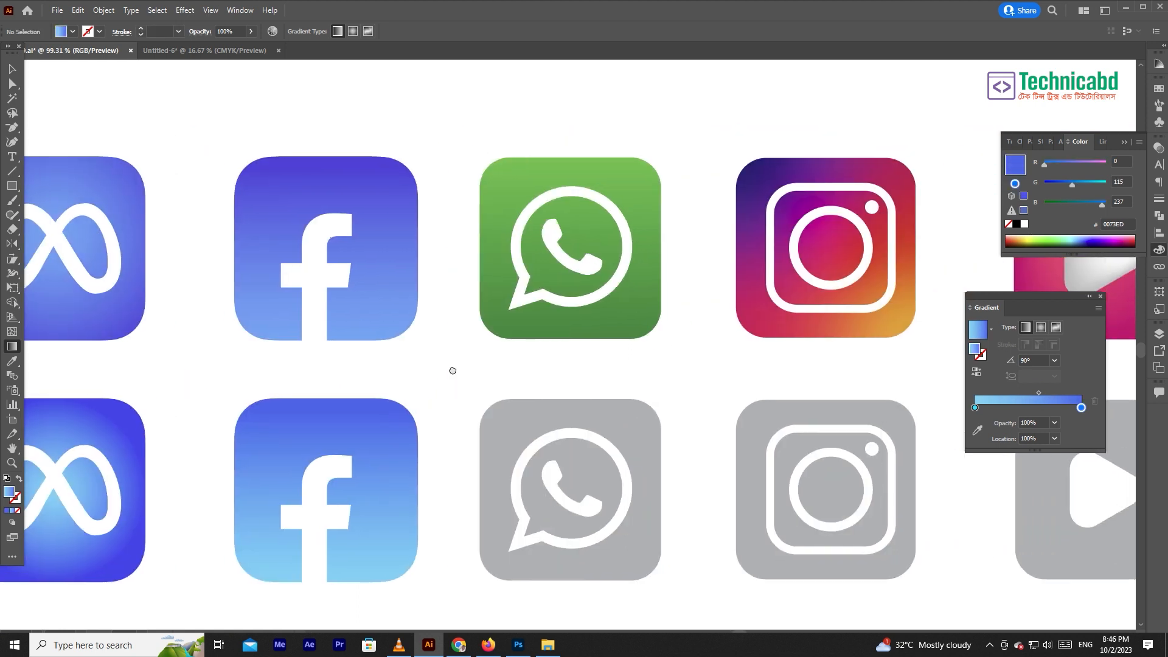
pyautogui.press('a')
pyautogui.click(636, 435)
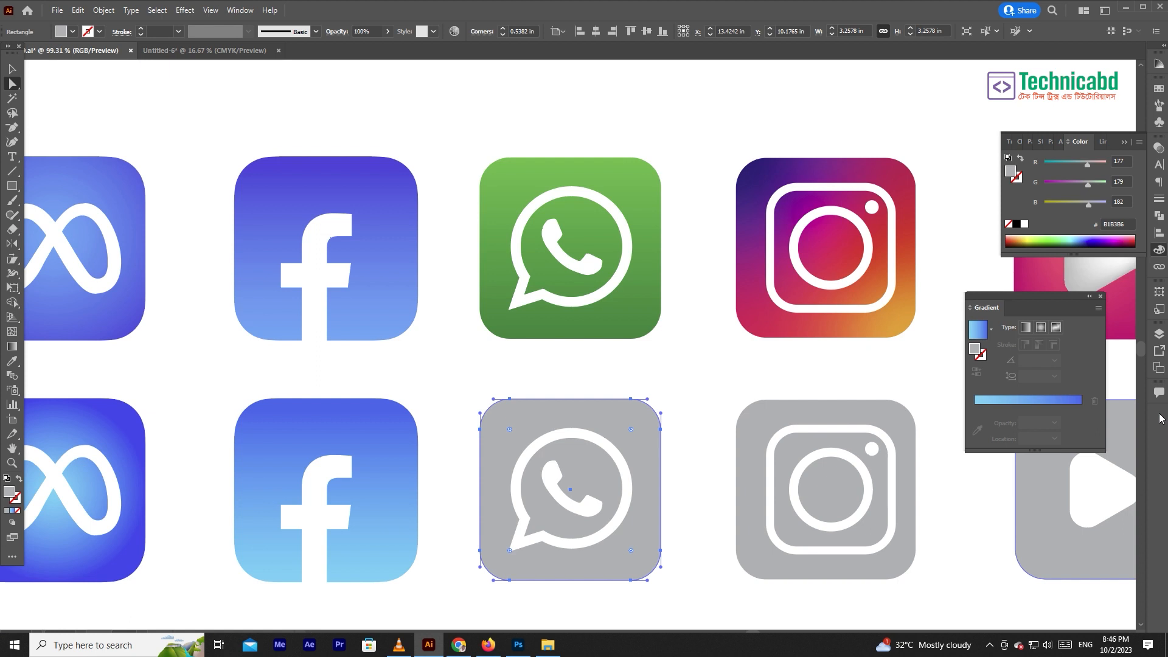
pyautogui.press('.')
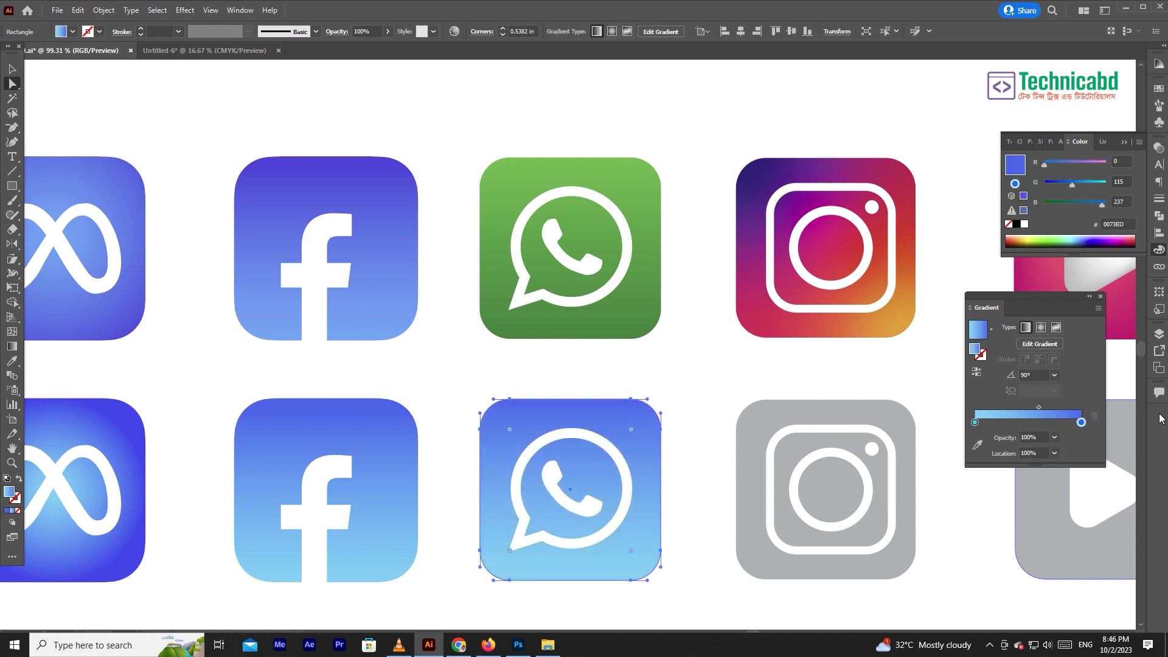
pyautogui.click(975, 422)
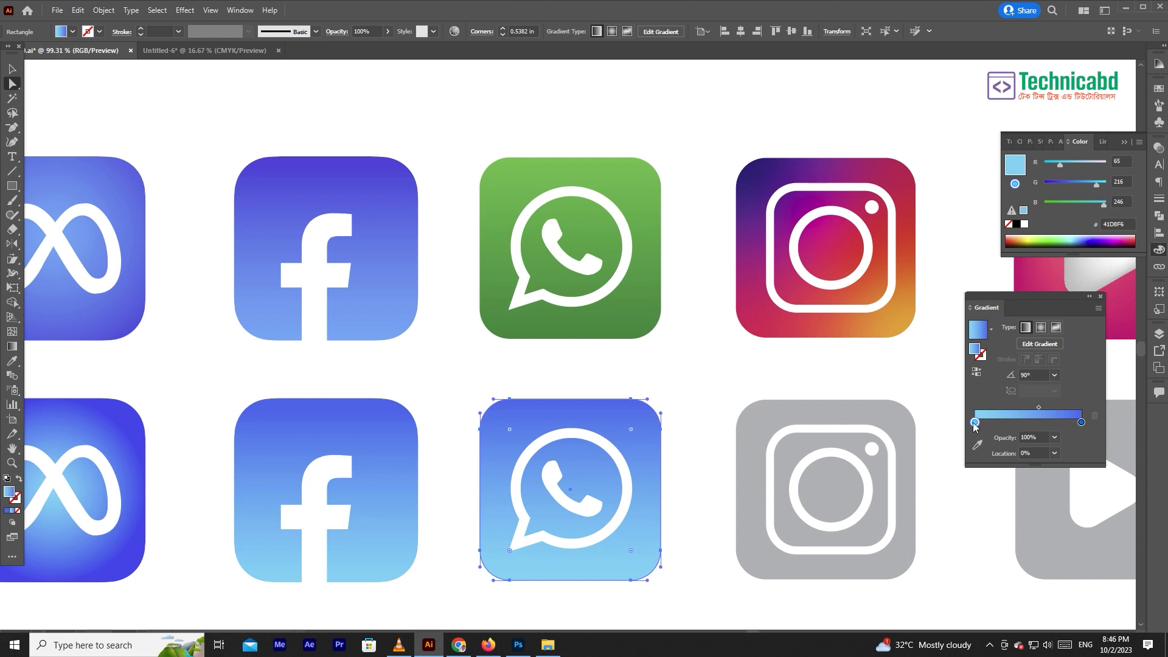
pyautogui.moveTo(1103, 205); pyautogui.dragTo(998, 210)
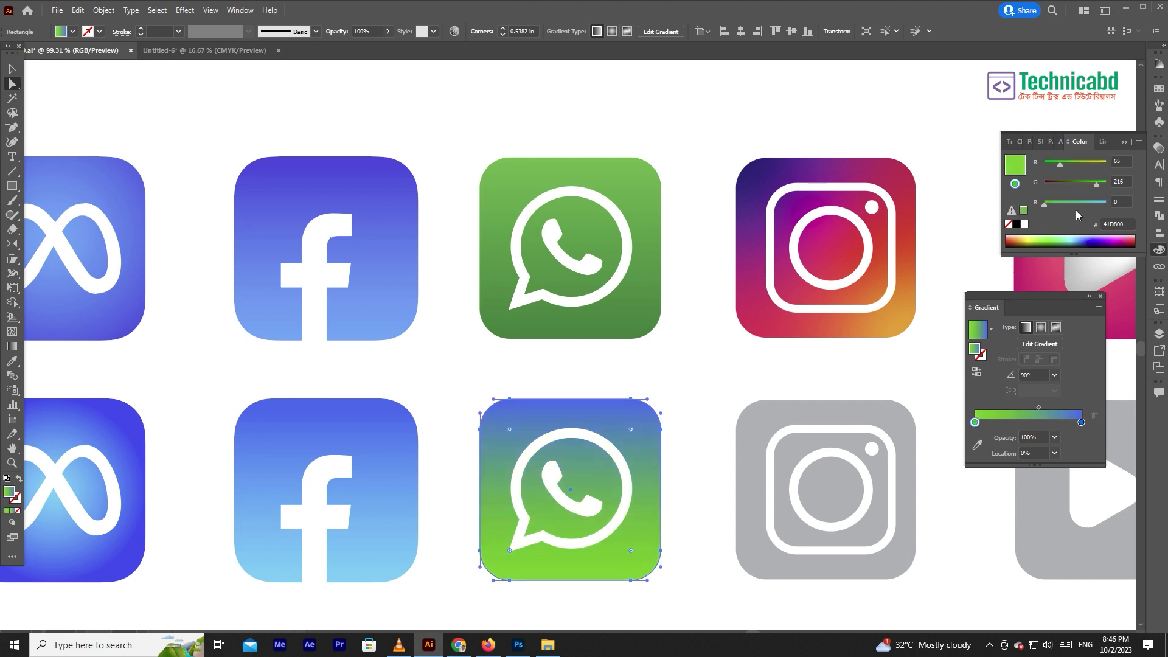
pyautogui.moveTo(1096, 183); pyautogui.dragTo(1074, 184)
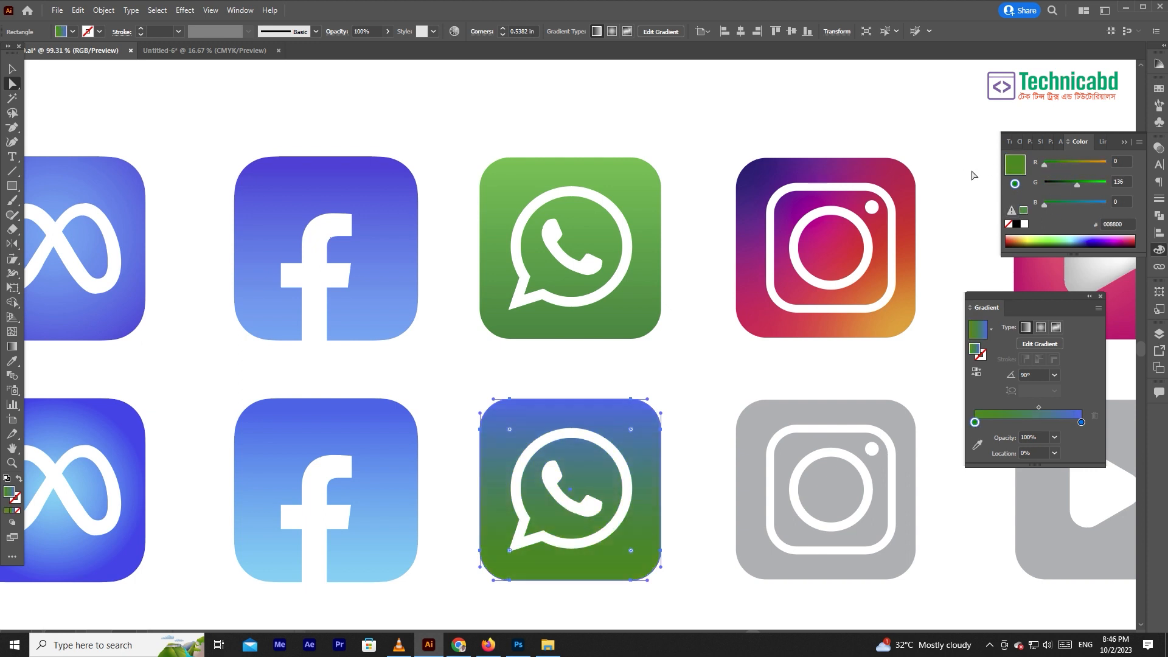
# - Change the lower WhatsApp icon's remaining blue stop to light green #00F07A
pyautogui.doubleClick(1081, 422)
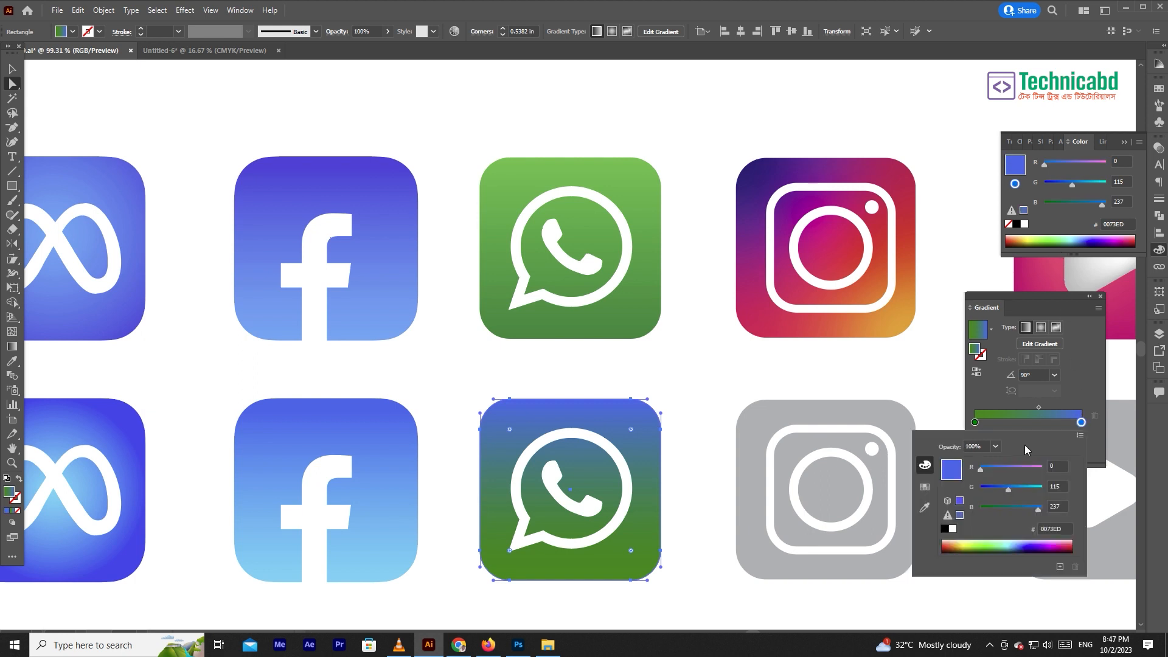
pyautogui.moveTo(1007, 489); pyautogui.dragTo(966, 494)
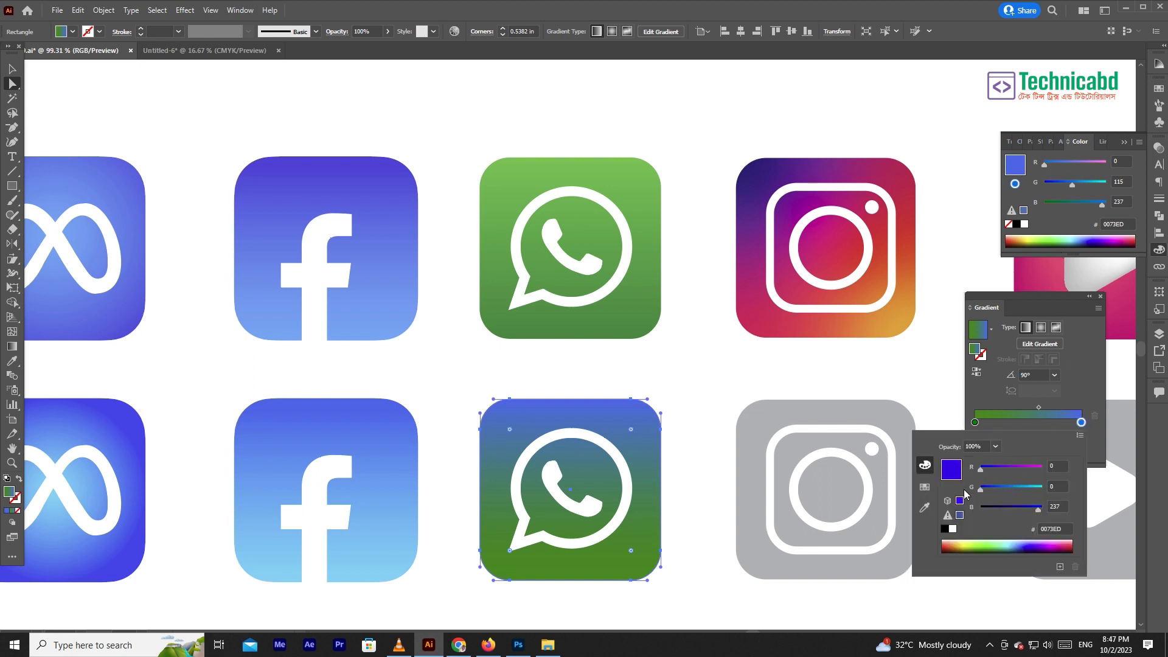
pyautogui.moveTo(1038, 509); pyautogui.dragTo(1086, 491)
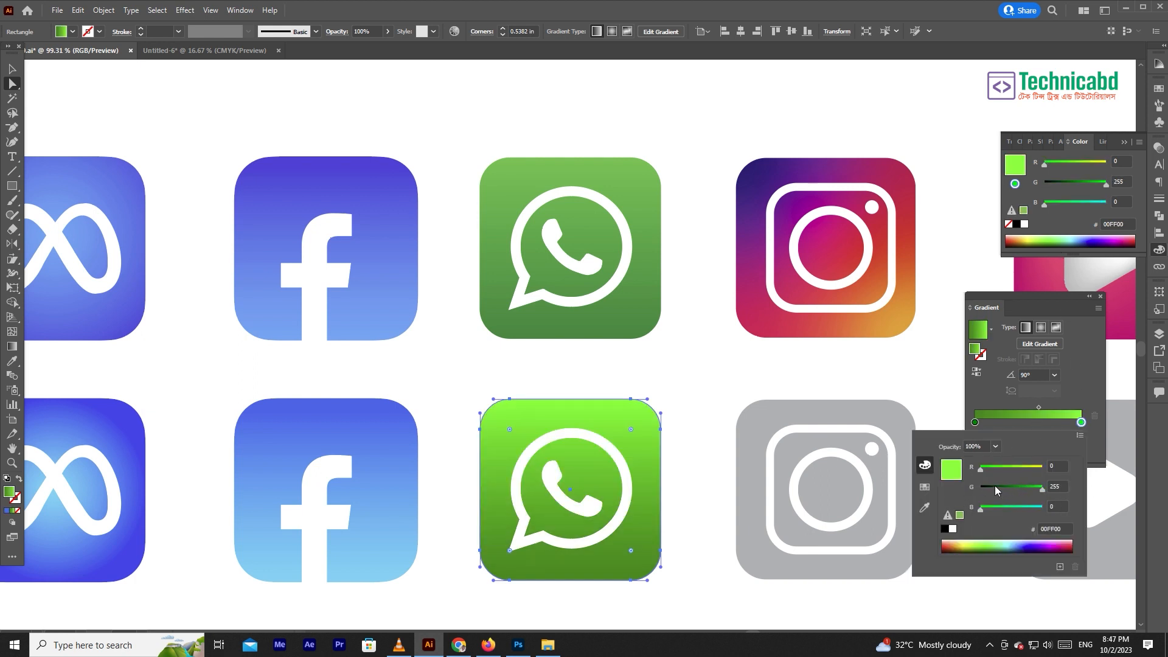
pyautogui.click(994, 507)
pyautogui.moveTo(983, 469)
pyautogui.mouseDown()
pyautogui.moveTo(1038, 489)
pyautogui.moveTo(1010, 509)
pyautogui.moveTo(976, 472)
pyautogui.mouseUp()
pyautogui.click(1017, 471)
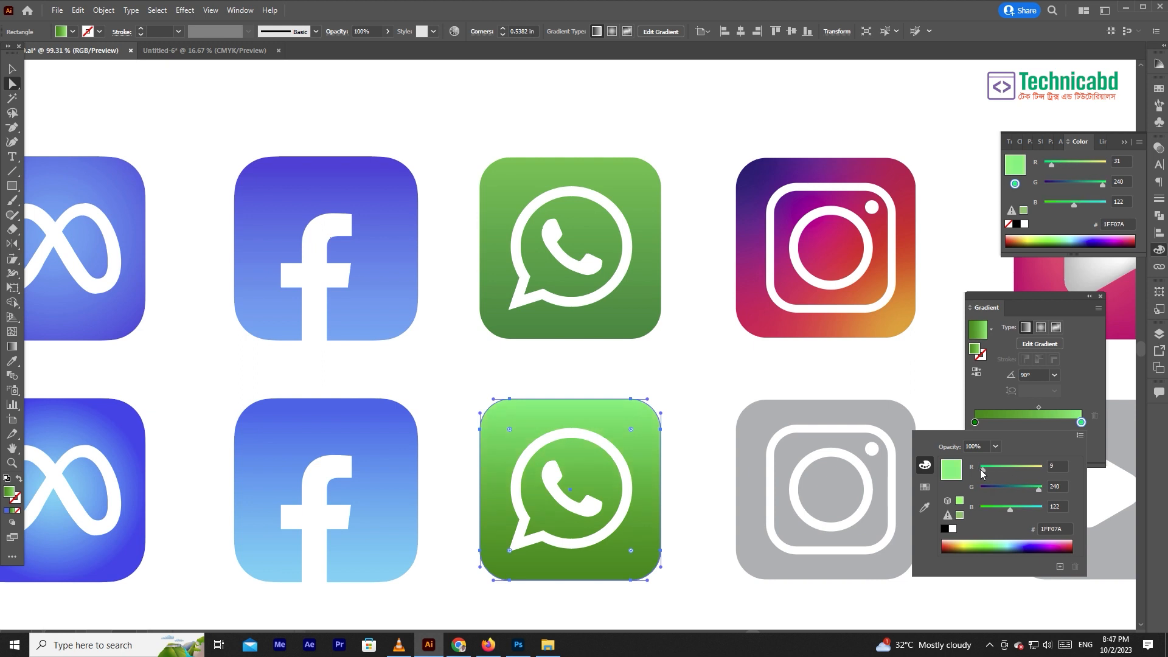
pyautogui.click(664, 367)
# - Select the coloured Instagram icon's background to examine its freeform gradient type
pyautogui.moveTo(712, 388); pyautogui.dragTo(444, 370)
pyautogui.click(566, 355)
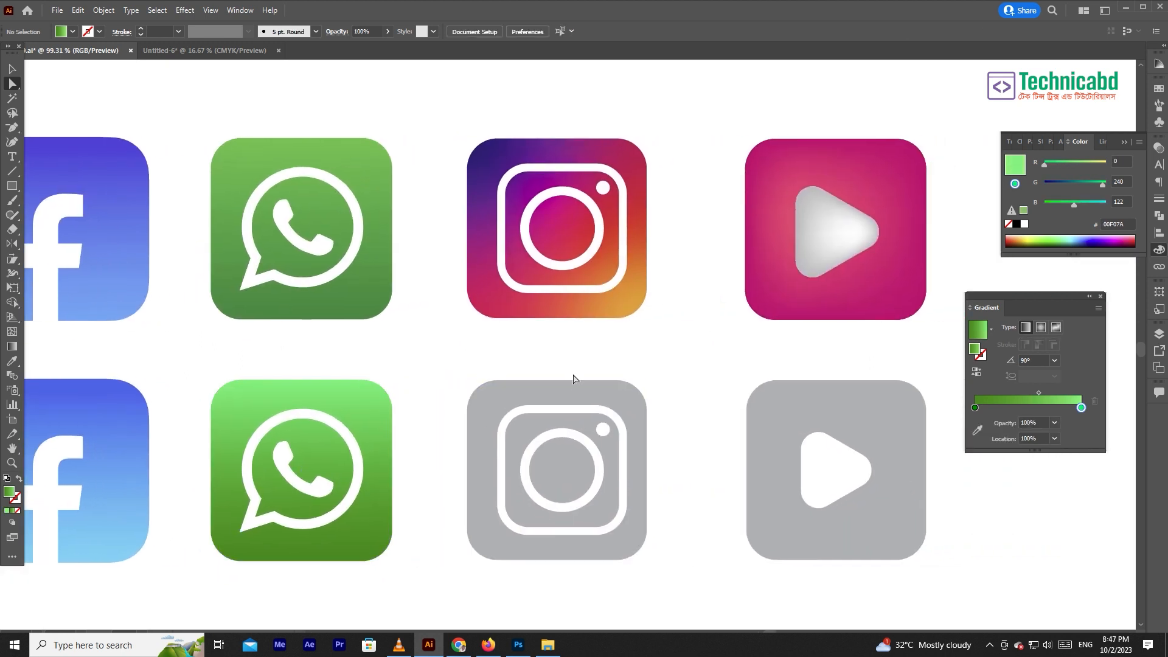
pyautogui.click(566, 223)
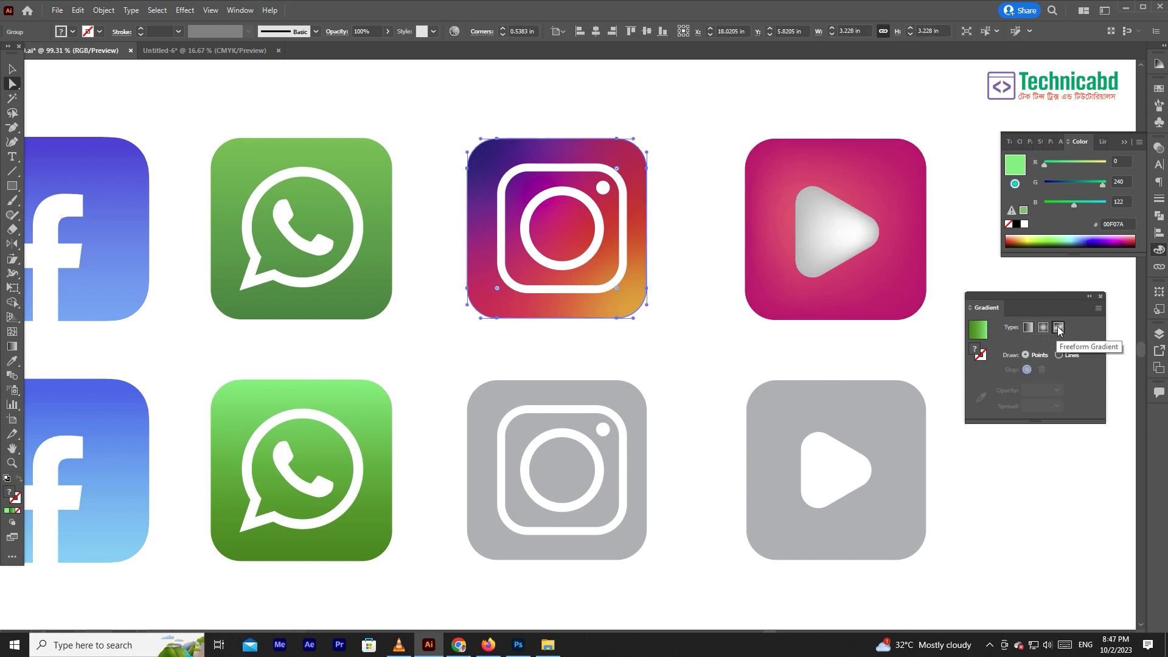
# - Move the white Instagram glyph off the lower grey icon so only its rounded-square background remains there
pyautogui.click(618, 409)
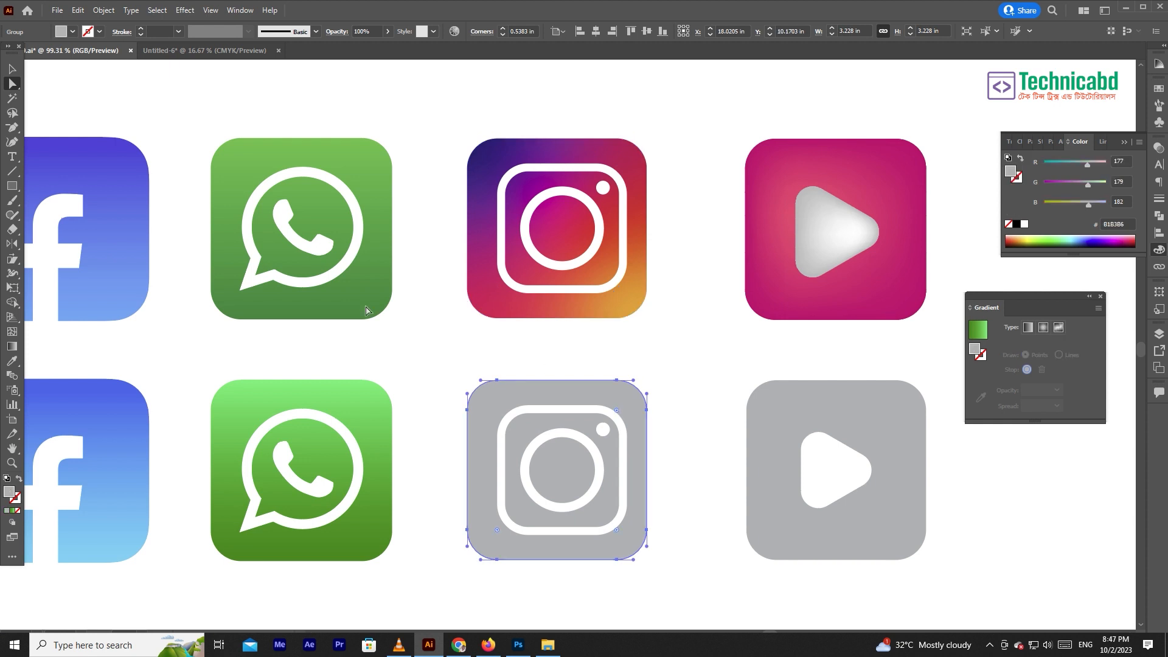
pyautogui.click(12, 69)
pyautogui.click(429, 346)
pyautogui.moveTo(615, 424); pyautogui.dragTo(885, 423)
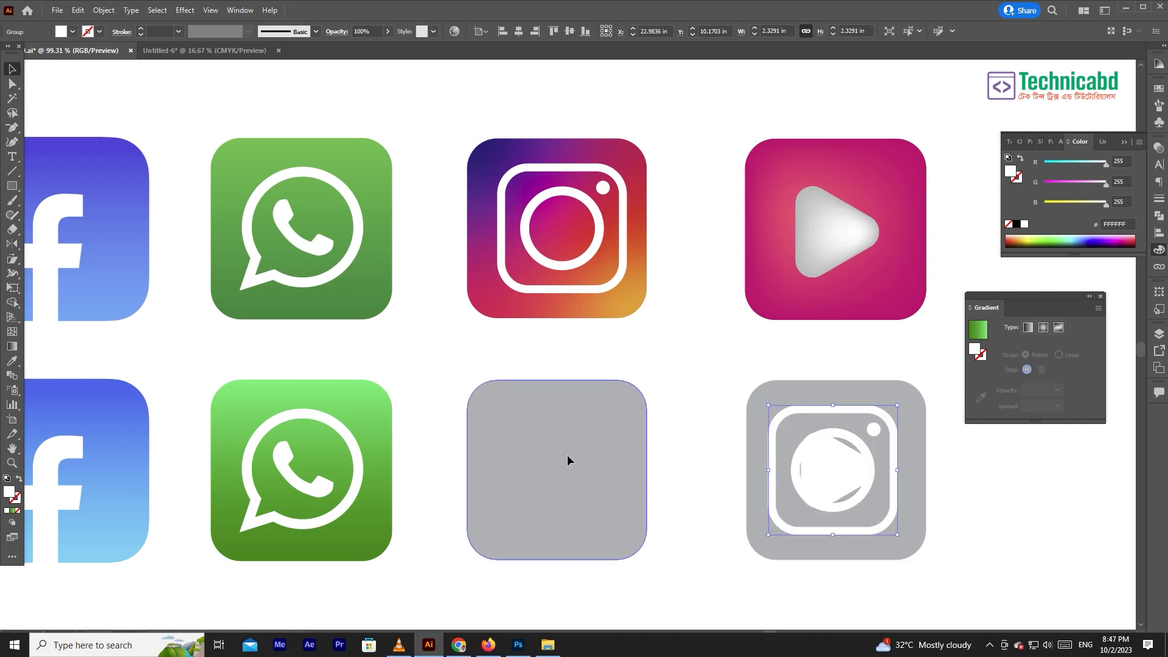
# - Apply a freeform gradient to the lower Instagram icon's background and pull its three colour points inward from the corners
pyautogui.click(571, 455)
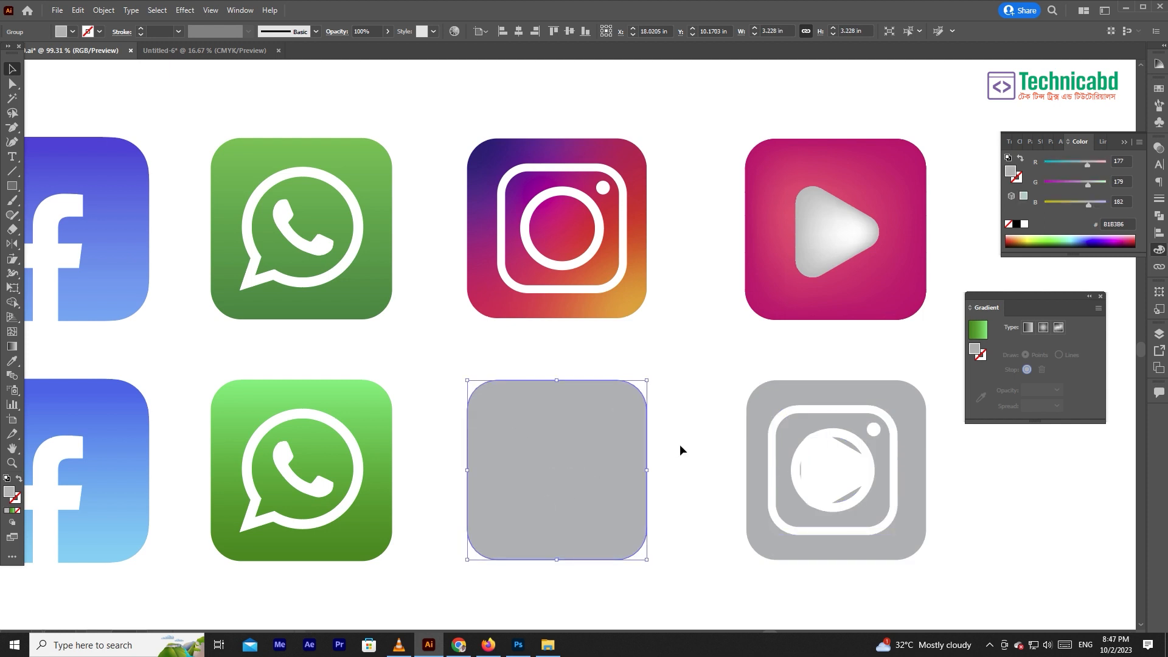
pyautogui.press('.')
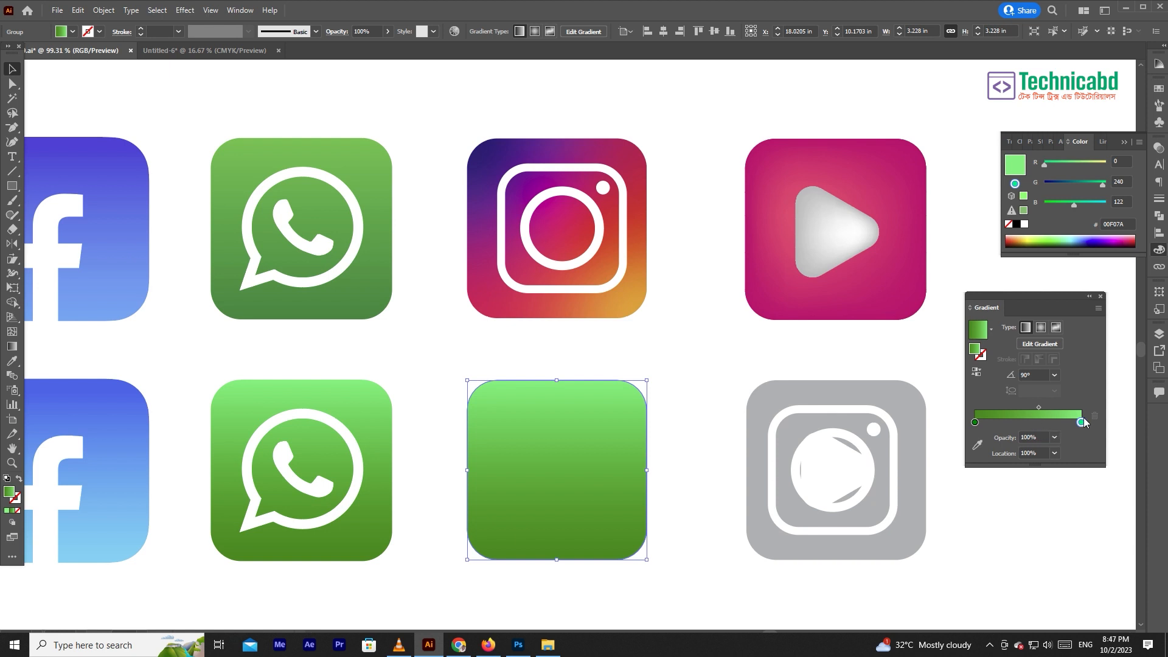
pyautogui.click(1057, 329)
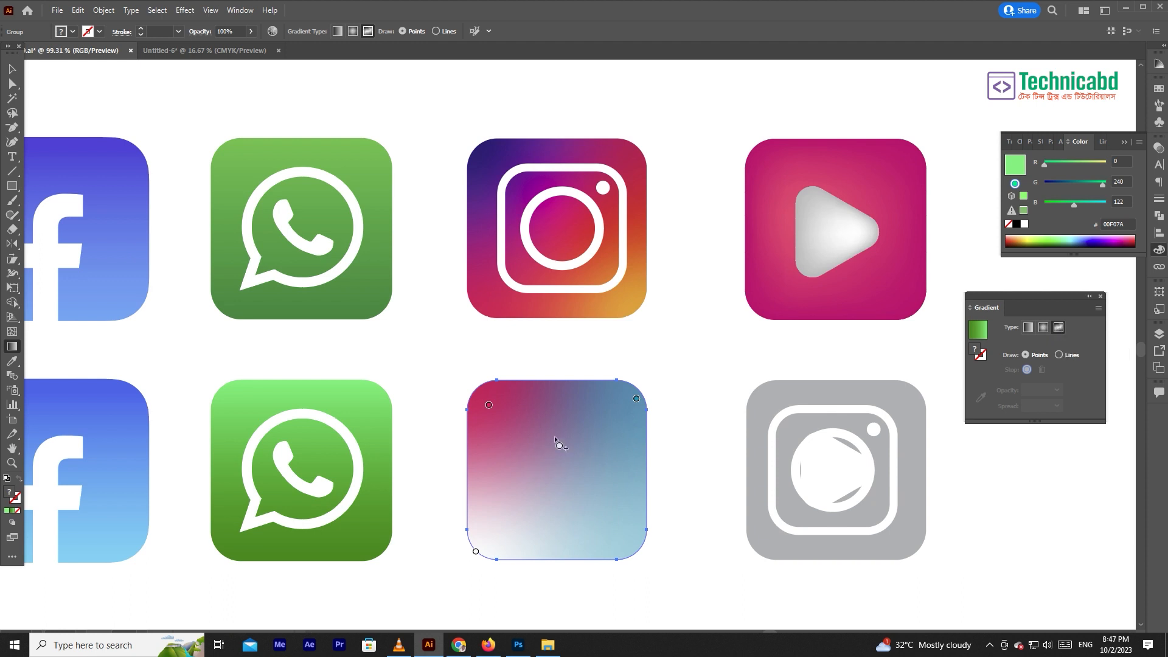
pyautogui.moveTo(491, 409)
pyautogui.mouseDown()
pyautogui.moveTo(568, 475)
pyautogui.moveTo(500, 421)
pyautogui.mouseUp()
pyautogui.moveTo(636, 399); pyautogui.dragTo(595, 438)
pyautogui.moveTo(475, 555); pyautogui.dragTo(512, 511)
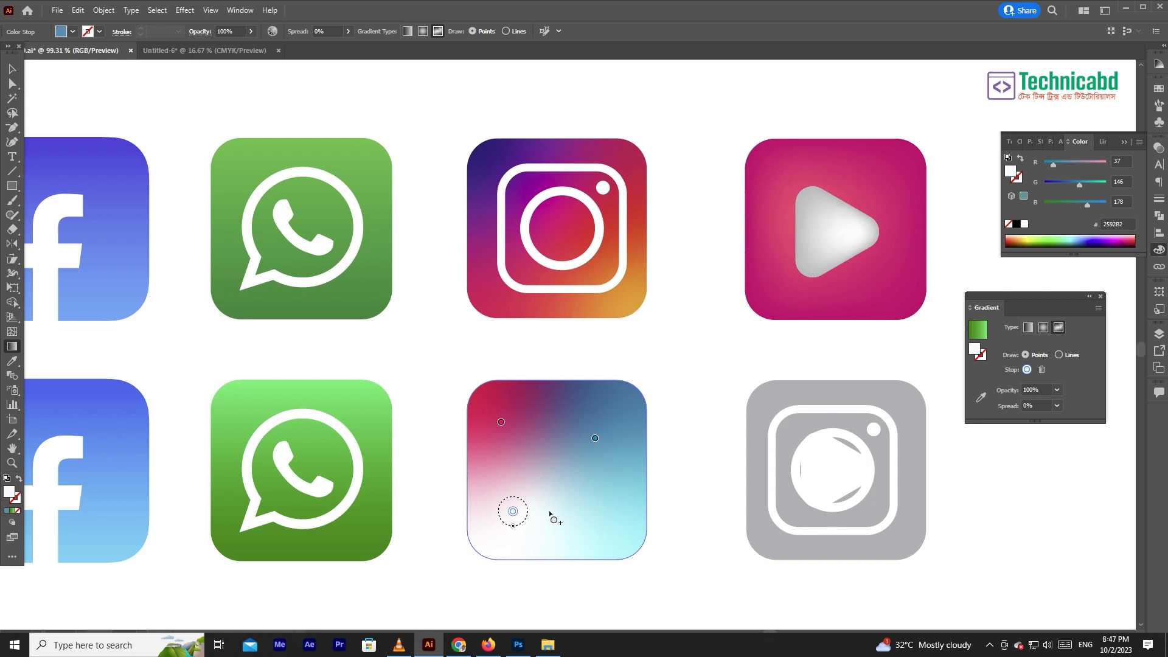
pyautogui.click(579, 501)
pyautogui.click(556, 461)
pyautogui.click(562, 410)
pyautogui.click(503, 458)
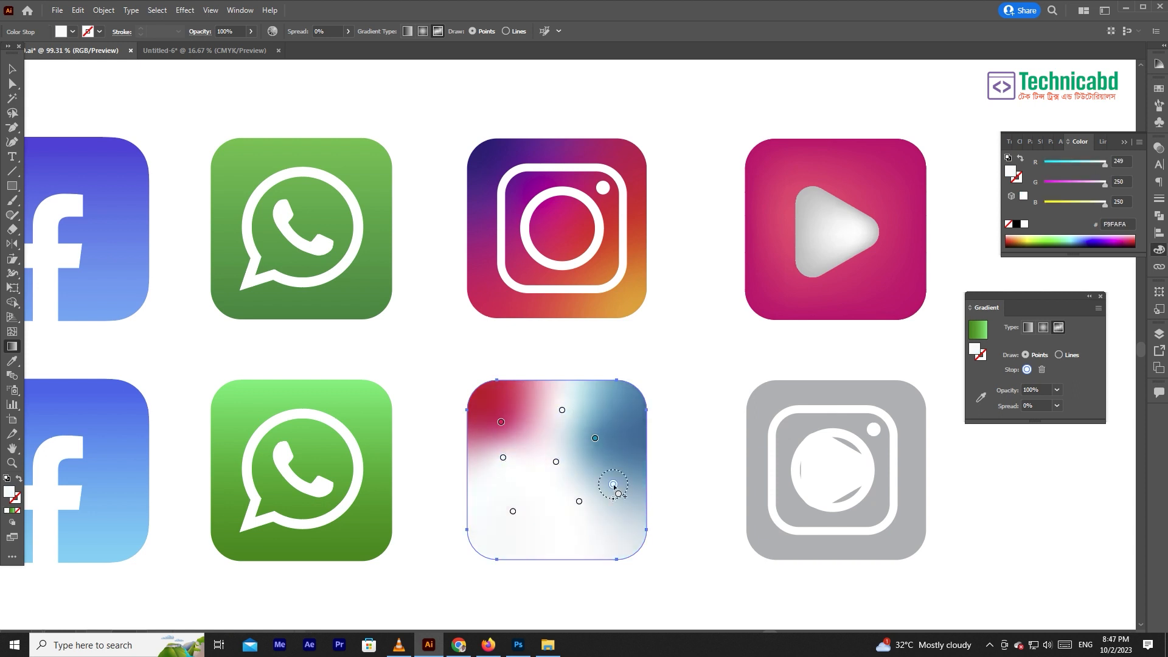
pyautogui.click(613, 484)
pyautogui.click(620, 416)
pyautogui.hotkey('ctrl', 'z')
pyautogui.hotkey('ctrl', 'z')
pyautogui.hotkey('ctrl', 'z')
pyautogui.hotkey('ctrl', 'z')
pyautogui.hotkey('ctrl', 'z')
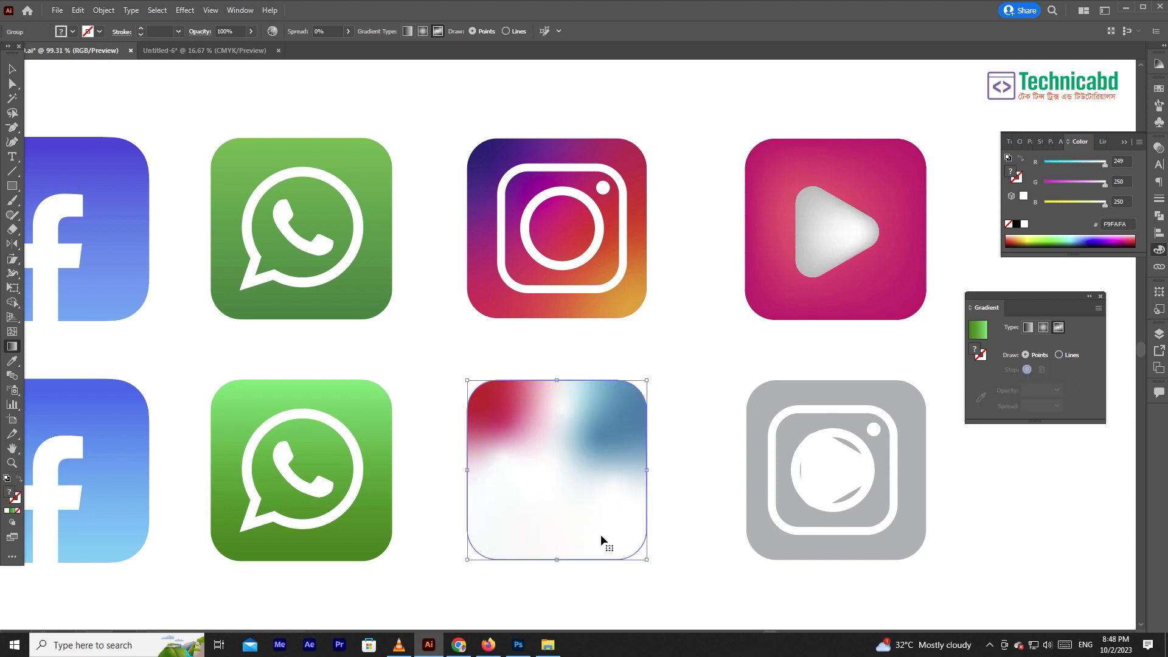
pyautogui.hotkey('ctrl', 'z')
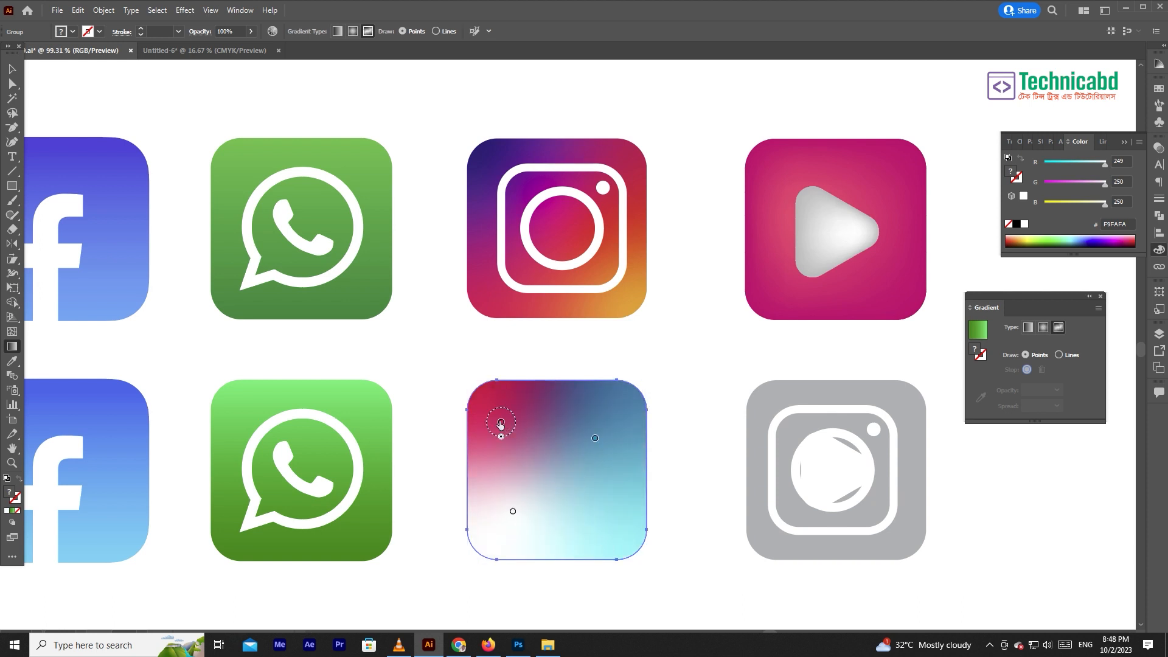
# - Shift the freeform gradient's blue point toward the upper-right corner and recolour the upper-left crimson point to purple #54229A
pyautogui.moveTo(595, 438); pyautogui.dragTo(610, 421)
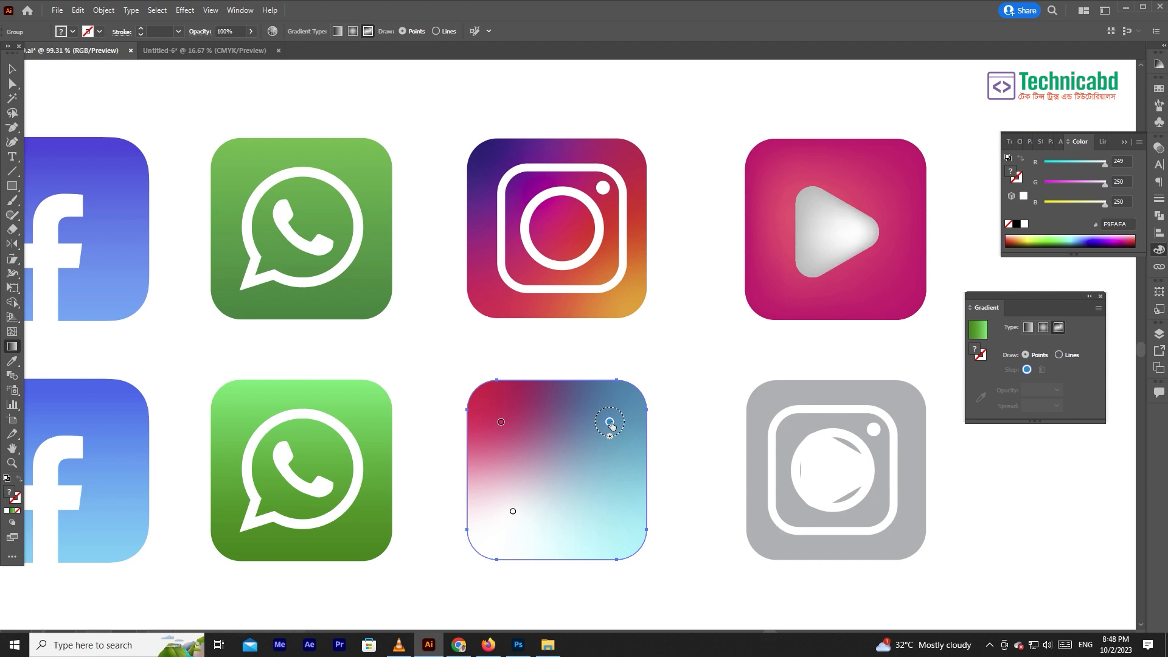
pyautogui.click(501, 422)
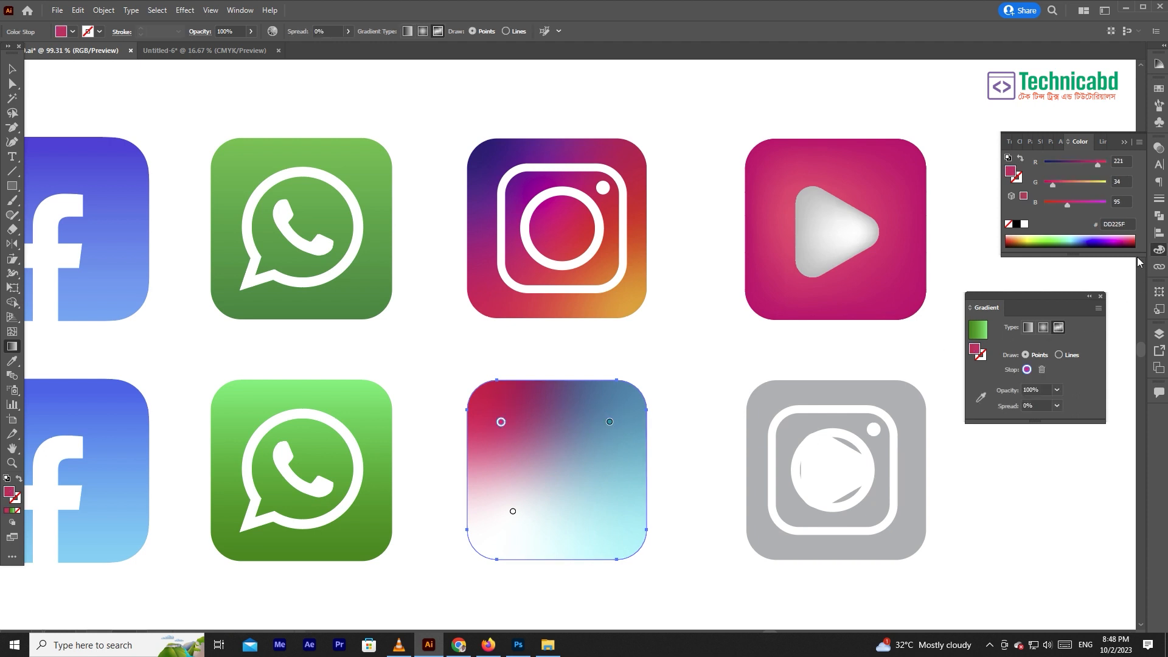
pyautogui.moveTo(1074, 147); pyautogui.dragTo(793, 391)
pyautogui.moveTo(796, 432); pyautogui.dragTo(810, 432)
# - Reposition the blue and white points, recolouring the blue one to pink #FF4FB2 and the white one to magenta #F900FA
pyautogui.moveTo(610, 421); pyautogui.dragTo(576, 412)
pyautogui.moveTo(783, 391); pyautogui.dragTo(835, 391)
pyautogui.moveTo(803, 412); pyautogui.dragTo(791, 411)
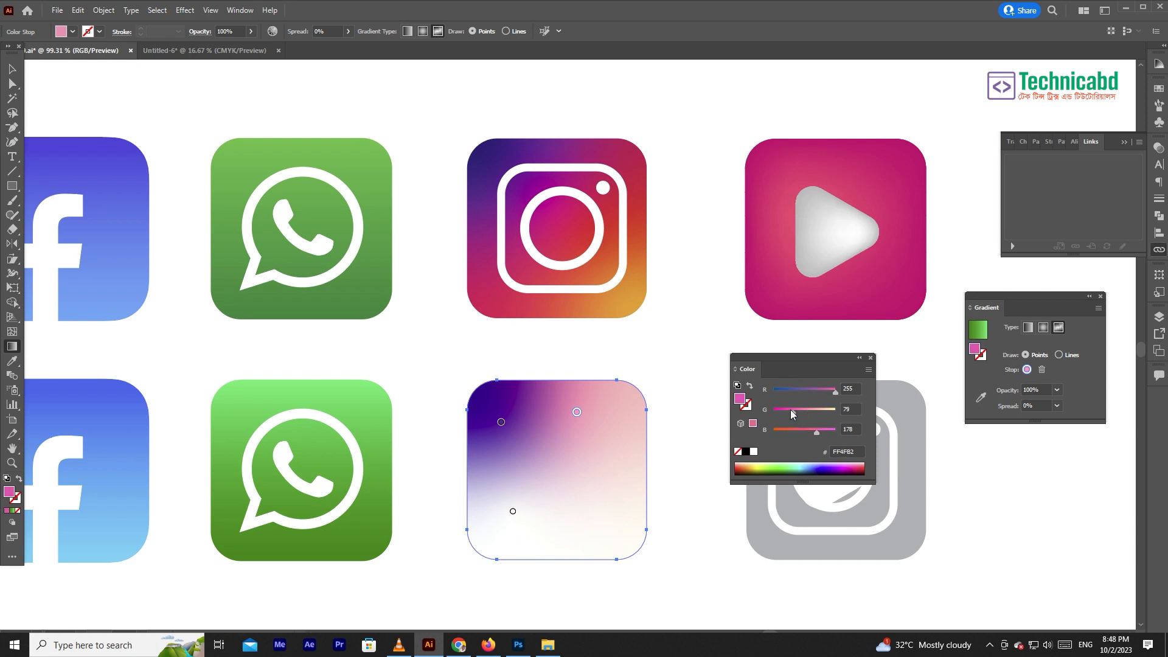
pyautogui.moveTo(512, 511); pyautogui.dragTo(499, 491)
pyautogui.moveTo(791, 412); pyautogui.dragTo(772, 412)
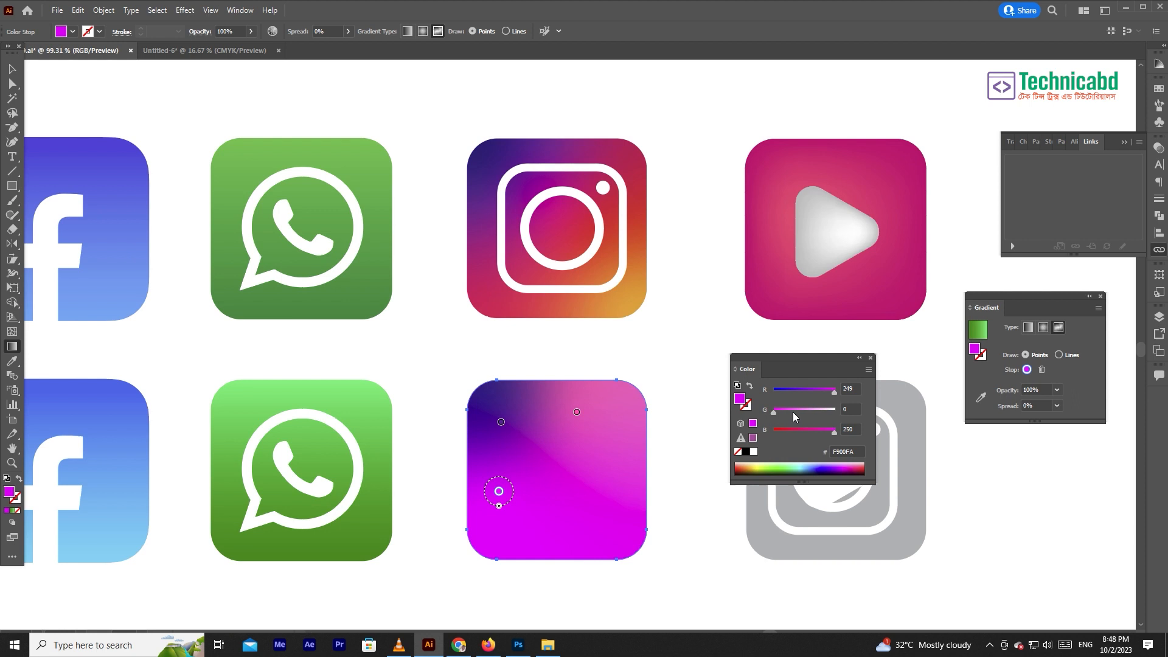
# - Add two red #FF0000 points to the freeform gradient, one near the bottom edge and one near the right edge
pyautogui.moveTo(575, 492); pyautogui.dragTo(534, 528)
pyautogui.moveTo(833, 390)
pyautogui.mouseDown()
pyautogui.moveTo(817, 411)
pyautogui.moveTo(853, 389)
pyautogui.mouseUp()
pyautogui.moveTo(823, 429); pyautogui.dragTo(773, 429)
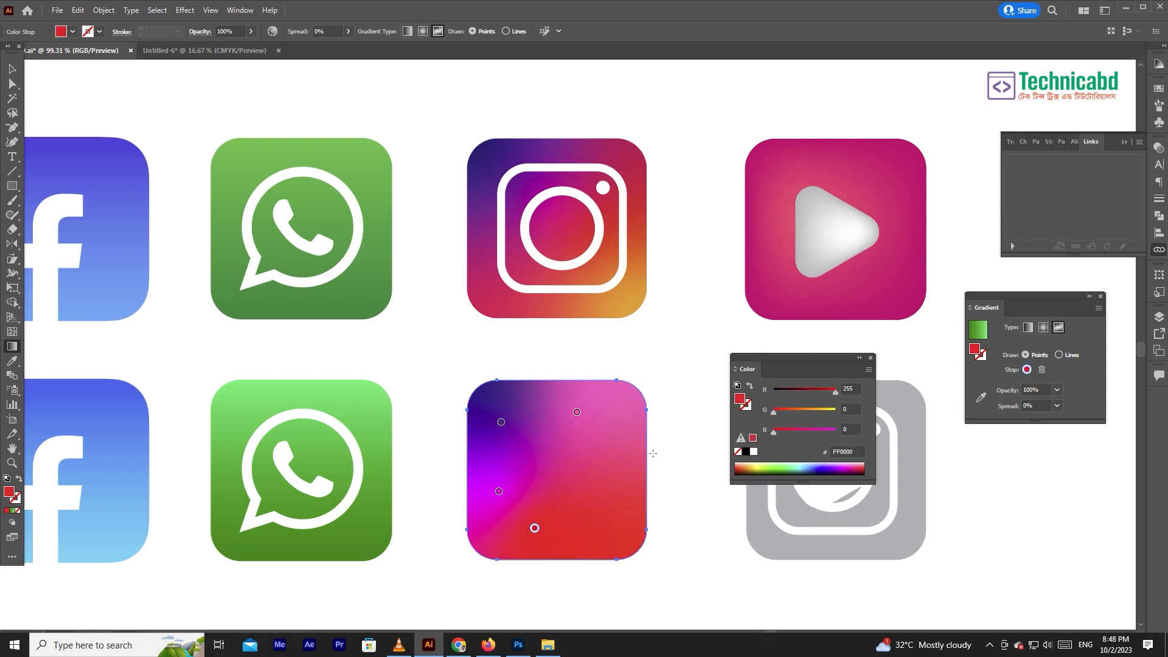
pyautogui.click(618, 453)
# - Add a golden yellow point near the gradient's lower-right corner and move the right-hand red point inward
pyautogui.click(612, 529)
pyautogui.click(825, 411)
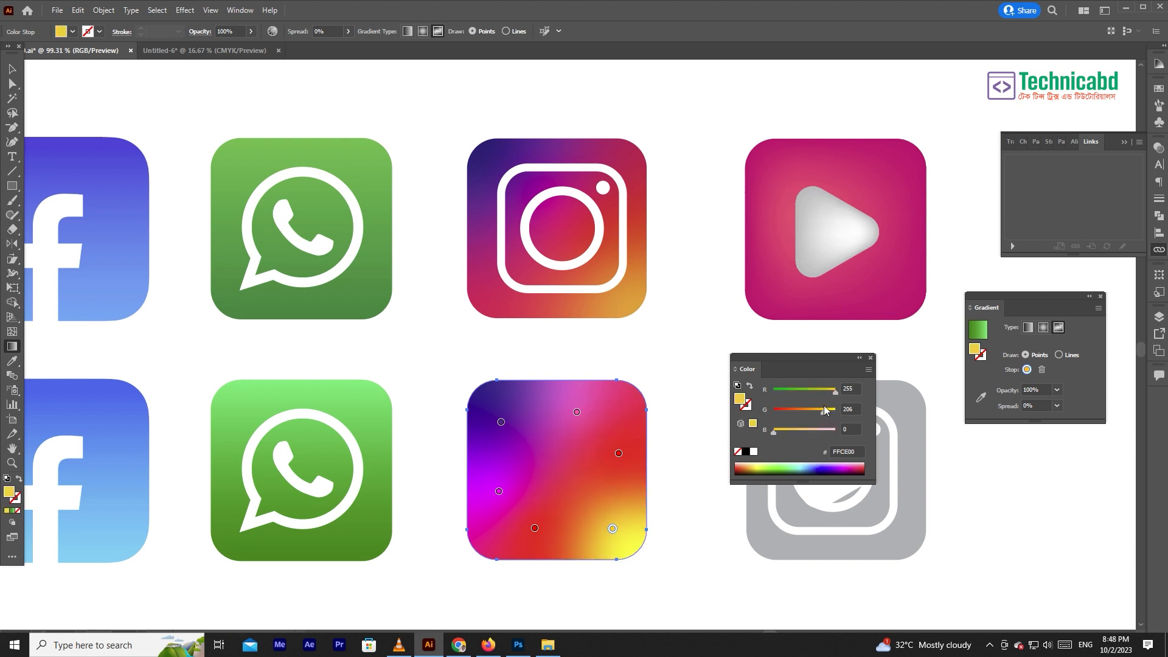
pyautogui.moveTo(823, 412)
pyautogui.mouseDown()
pyautogui.moveTo(805, 410)
pyautogui.moveTo(821, 411)
pyautogui.mouseUp()
pyautogui.moveTo(619, 453); pyautogui.dragTo(597, 471)
# - Add a freeform gradient point near the background's upper-right corner and set its colour to dark red #C70000
pyautogui.click(577, 413)
pyautogui.click(634, 417)
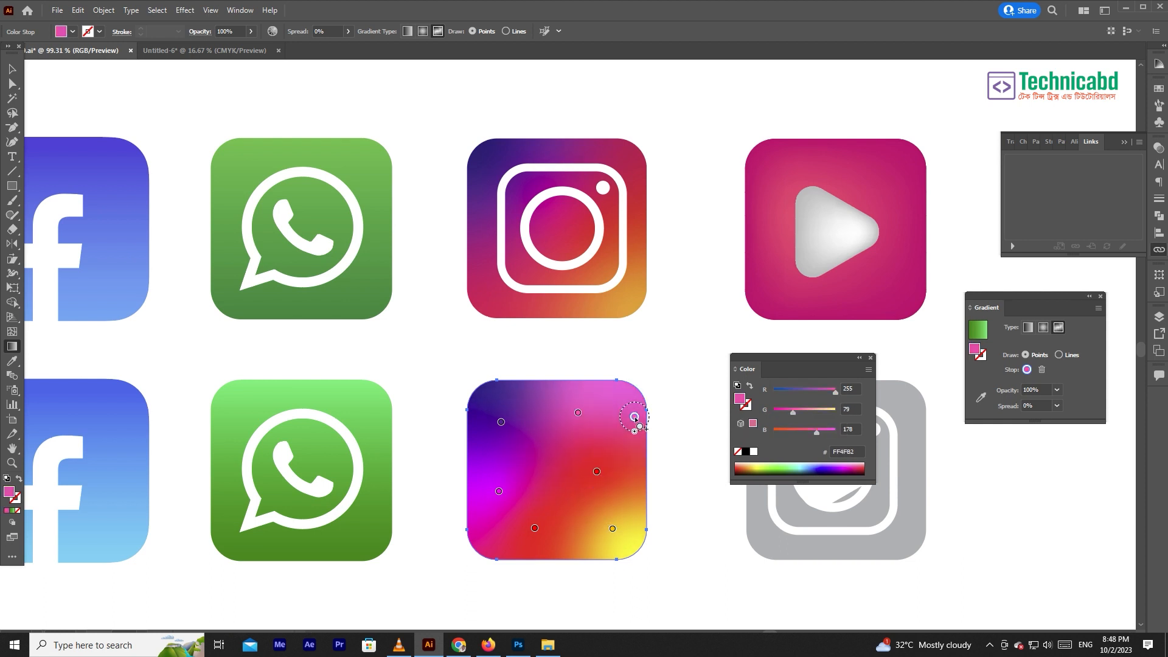
pyautogui.moveTo(792, 412); pyautogui.dragTo(725, 412)
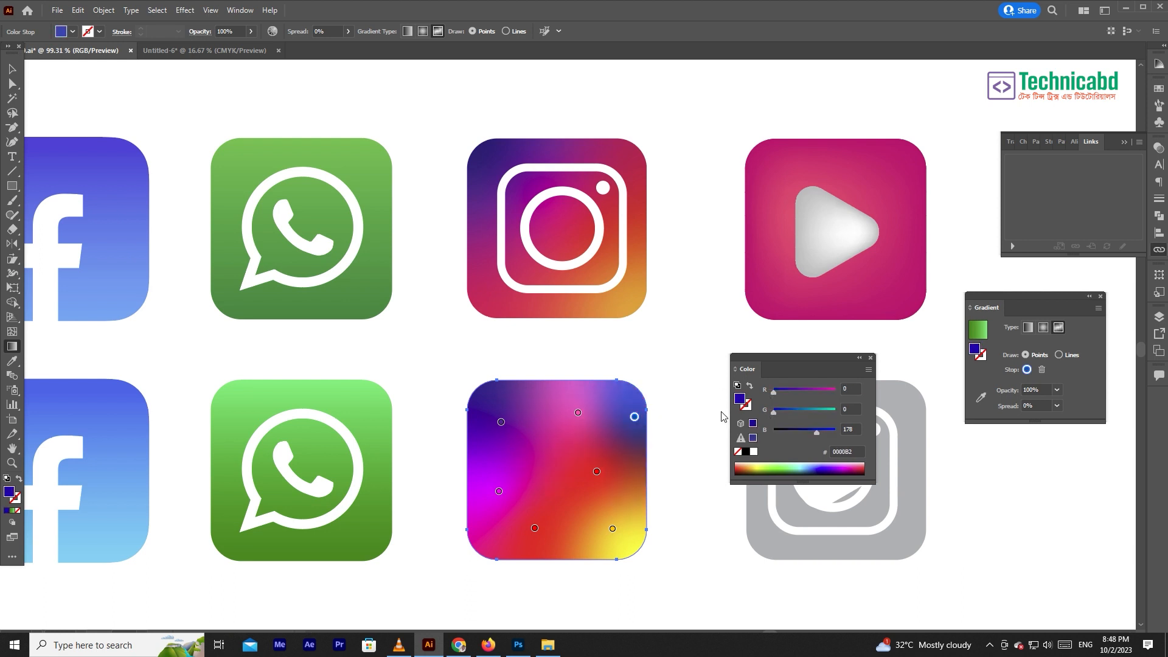
pyautogui.moveTo(818, 432); pyautogui.dragTo(772, 433)
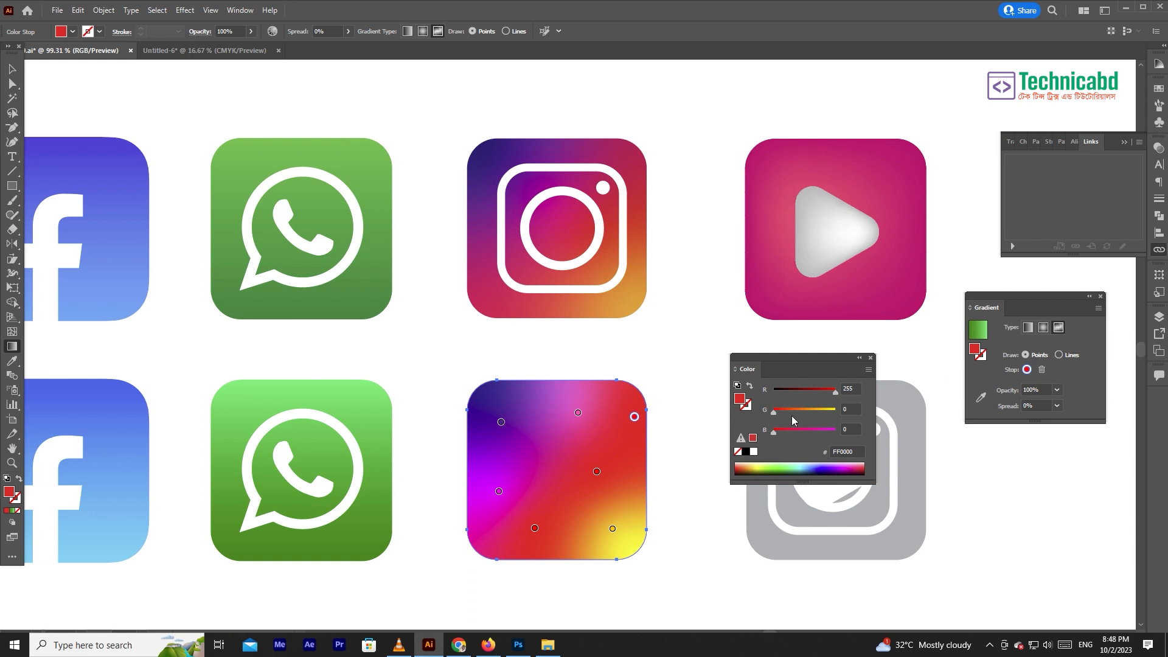
pyautogui.click(819, 391)
pyautogui.moveTo(818, 391); pyautogui.dragTo(823, 389)
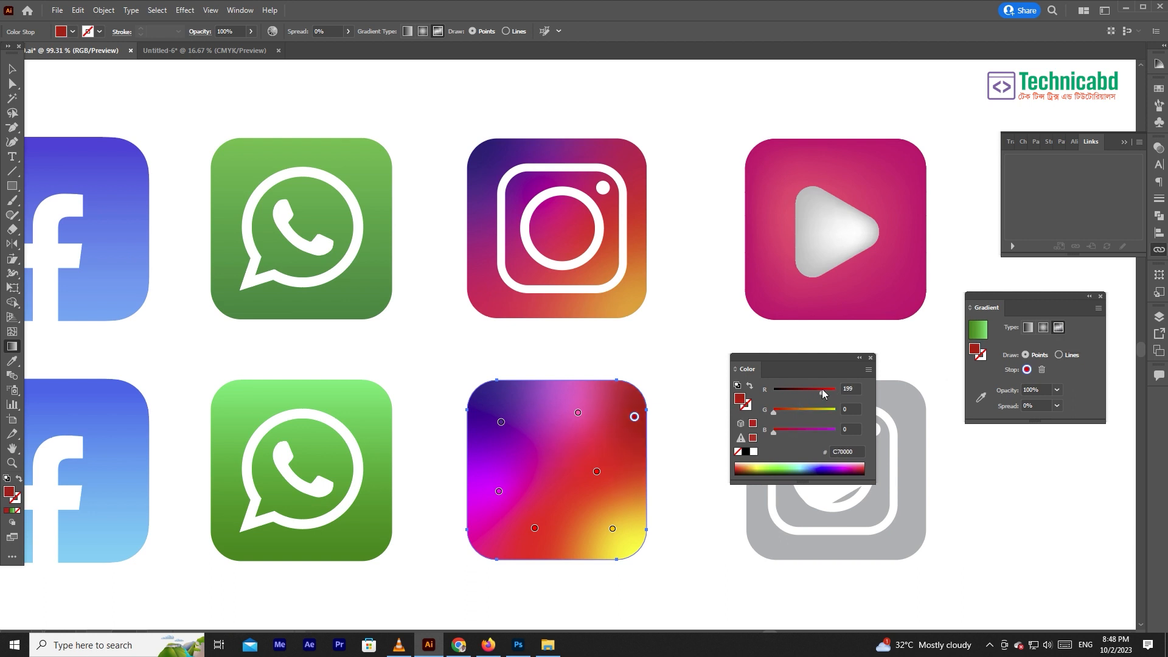
# - Rearrange the freeform points: magenta and right-hand red slightly to the right, pink near the top centre, purple into the upper-left corner
pyautogui.moveTo(578, 413); pyautogui.dragTo(519, 496)
pyautogui.click(499, 491)
pyautogui.moveTo(597, 474)
pyautogui.mouseDown()
pyautogui.moveTo(582, 425)
pyautogui.moveTo(490, 453)
pyautogui.moveTo(613, 463)
pyautogui.mouseUp()
pyautogui.moveTo(500, 404); pyautogui.dragTo(569, 411)
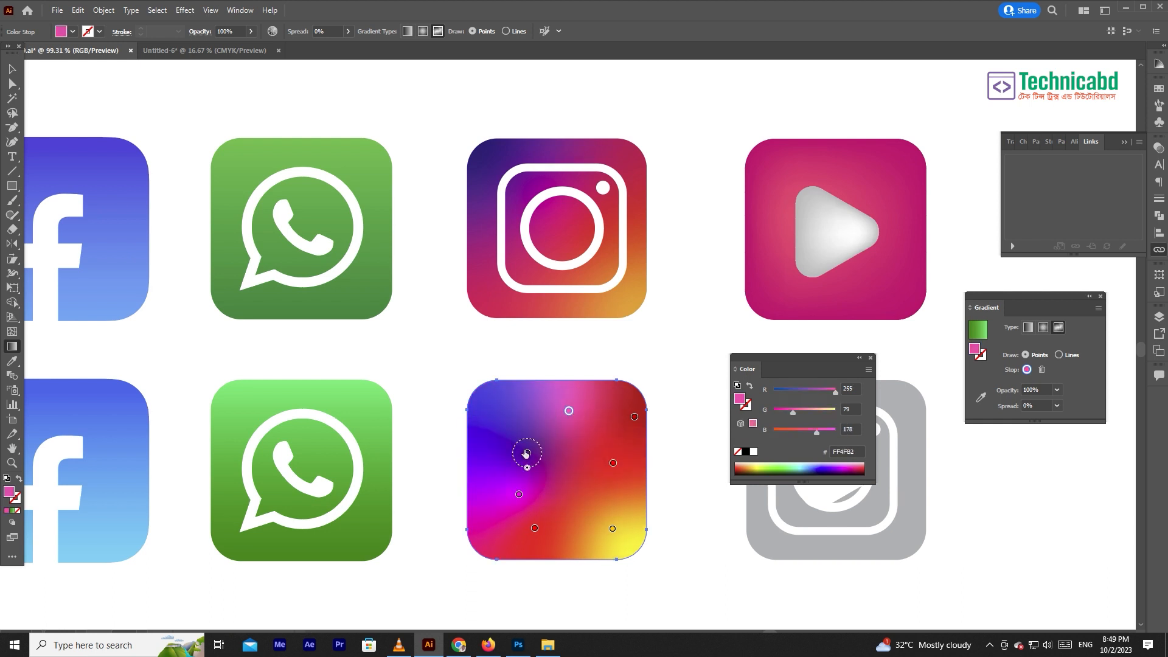
pyautogui.moveTo(527, 453); pyautogui.dragTo(488, 398)
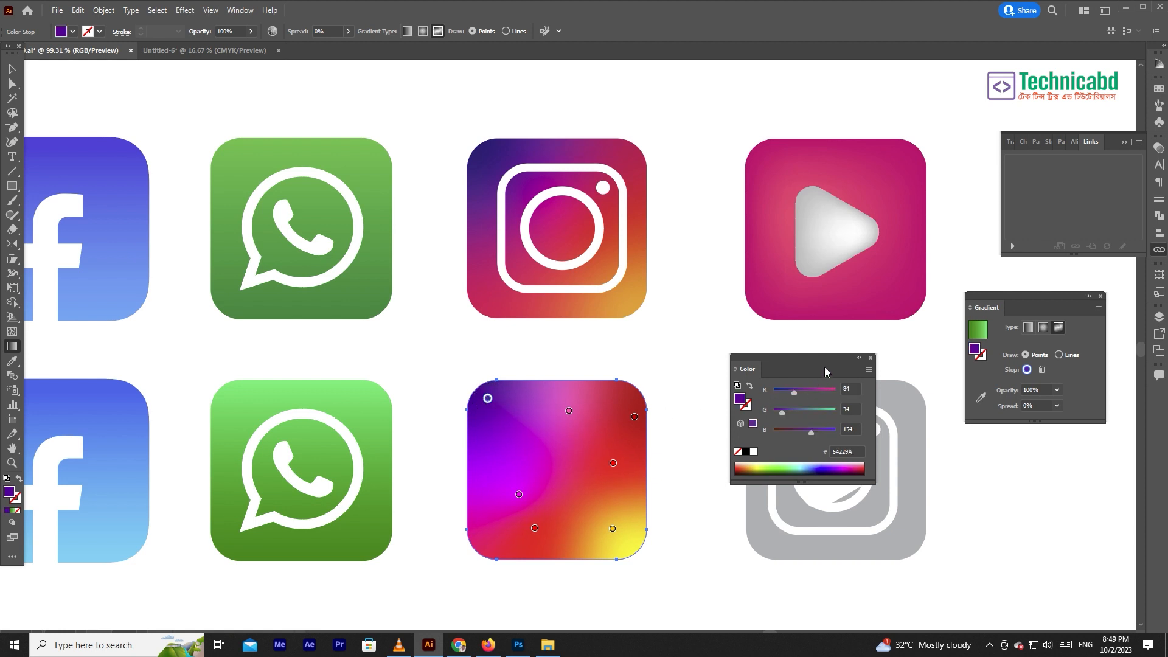
# - Move the white Instagram glyph back onto the lower Instagram icon's freeform gradient background
pyautogui.moveTo(826, 372); pyautogui.dragTo(922, 290)
pyautogui.press('v')
pyautogui.click(666, 313)
pyautogui.moveTo(868, 458); pyautogui.dragTo(595, 455)
pyautogui.click(700, 341)
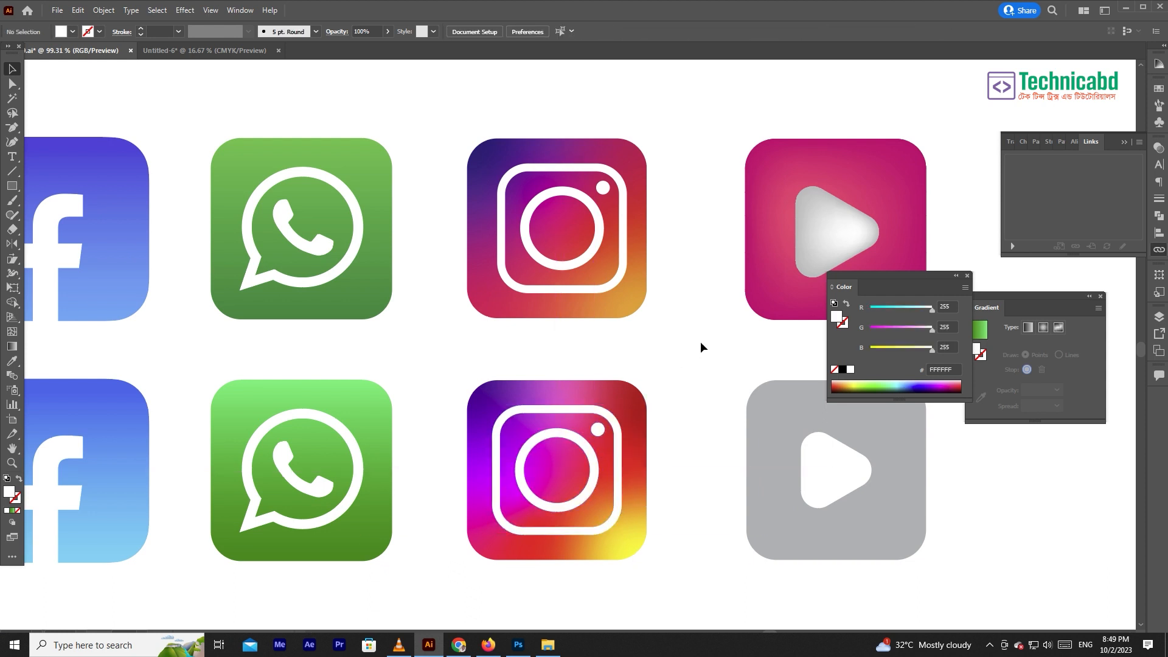
# - Set the fill of the lower grey play icon's background to pink #FF0066
pyautogui.hscroll(5, 651, 341)
pyautogui.click(589, 434)
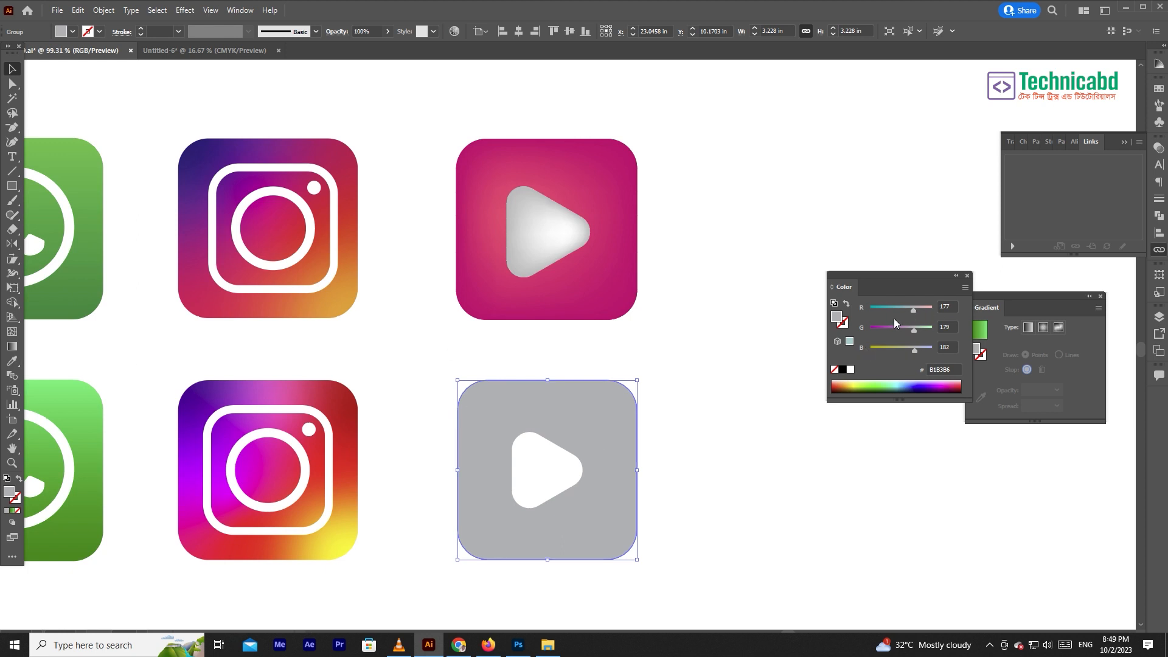
pyautogui.moveTo(899, 327)
pyautogui.mouseDown()
pyautogui.moveTo(869, 328)
pyautogui.moveTo(932, 309)
pyautogui.moveTo(896, 346)
pyautogui.mouseUp()
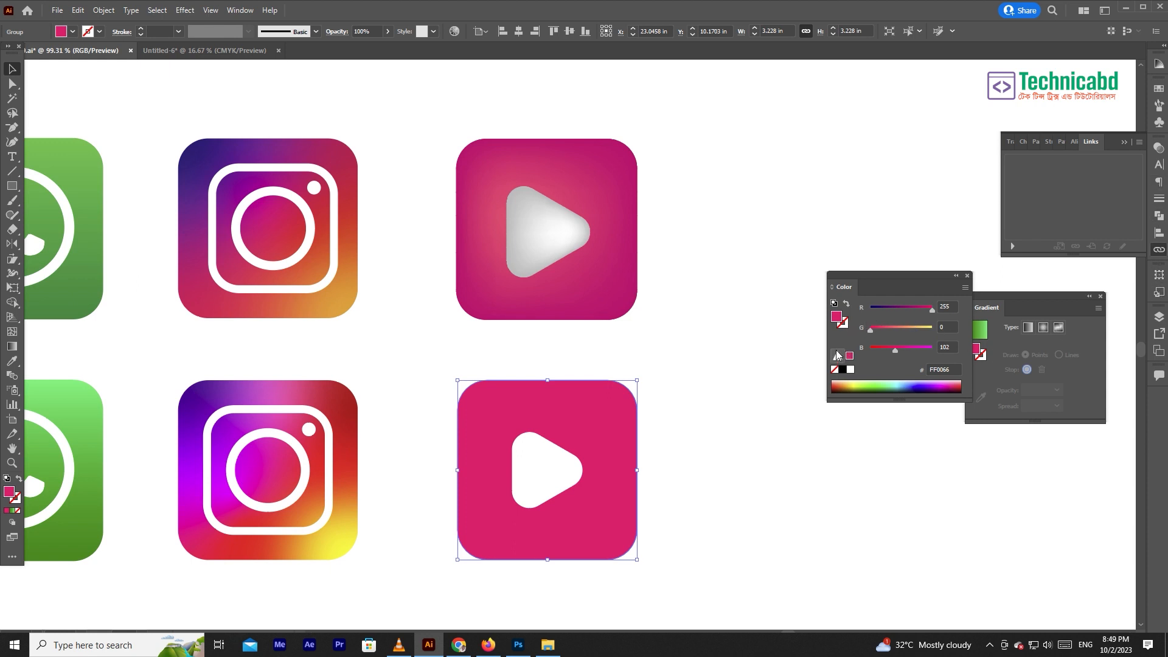
# - Add a gradient mesh point to the pink background just left of the play triangle and colour it #FF81A4
pyautogui.click(11, 332)
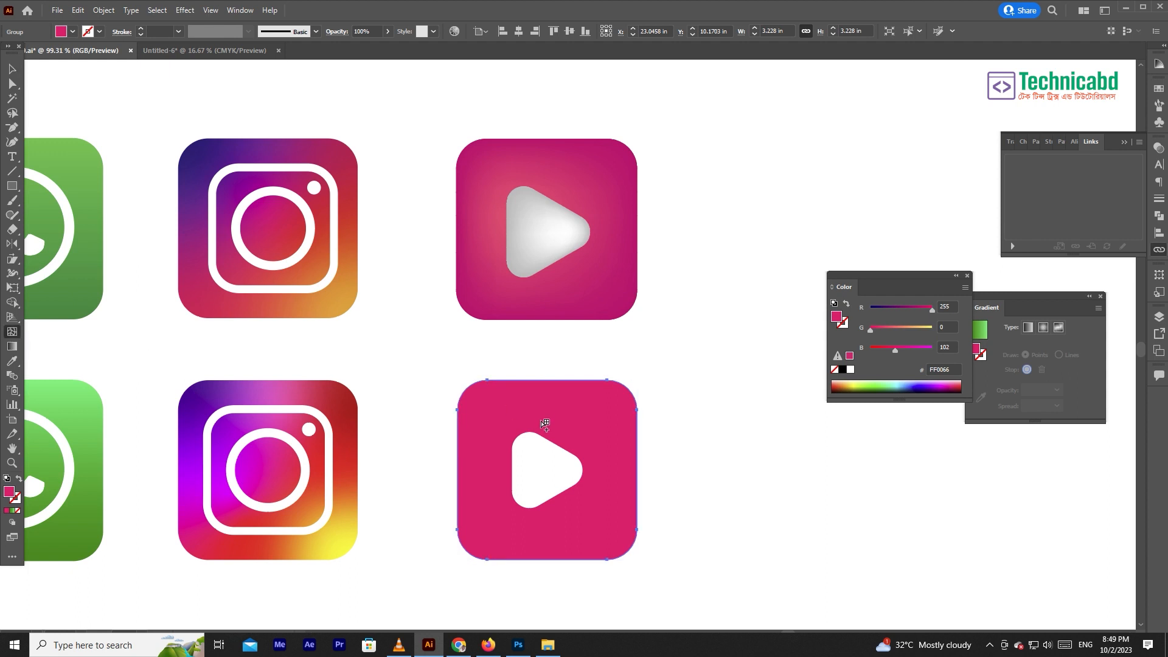
pyautogui.click(503, 465)
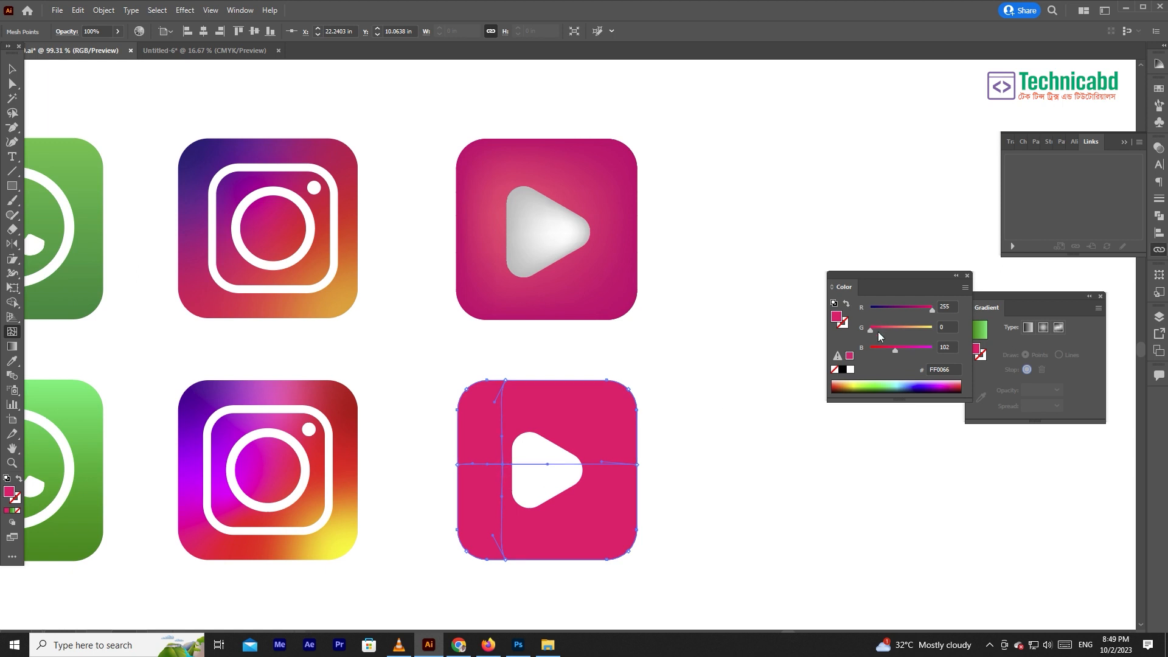
pyautogui.moveTo(894, 351); pyautogui.dragTo(902, 327)
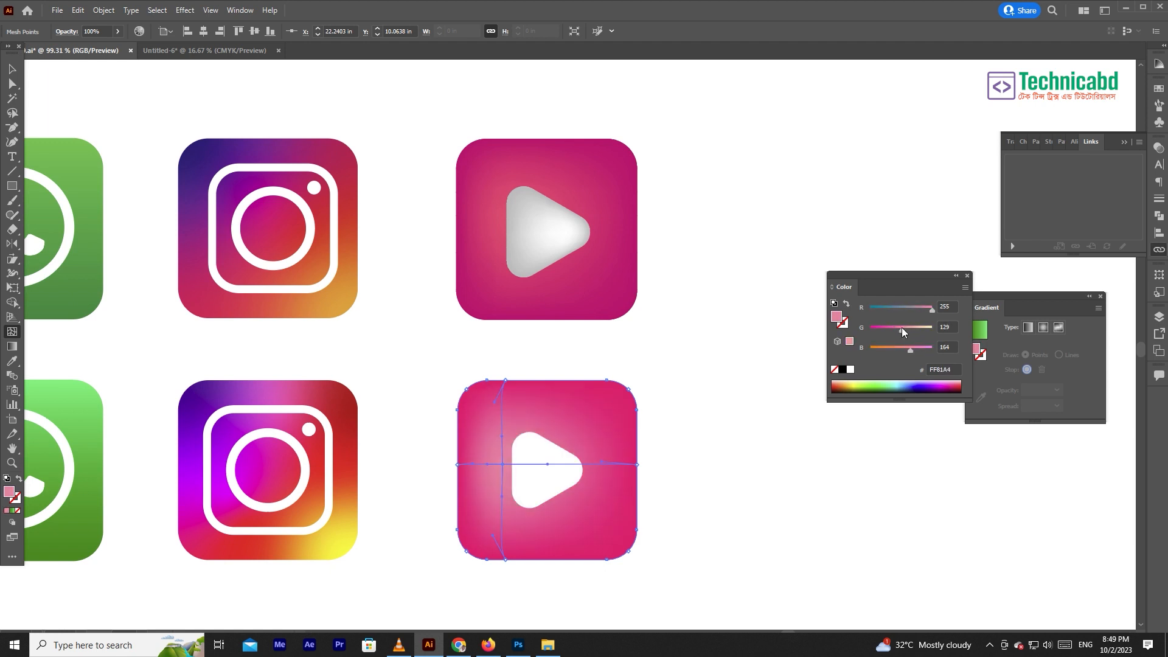
# - Select the lower icon's white play triangle and set its fill to grey #B7B7B7
pyautogui.click(12, 83)
pyautogui.click(474, 141)
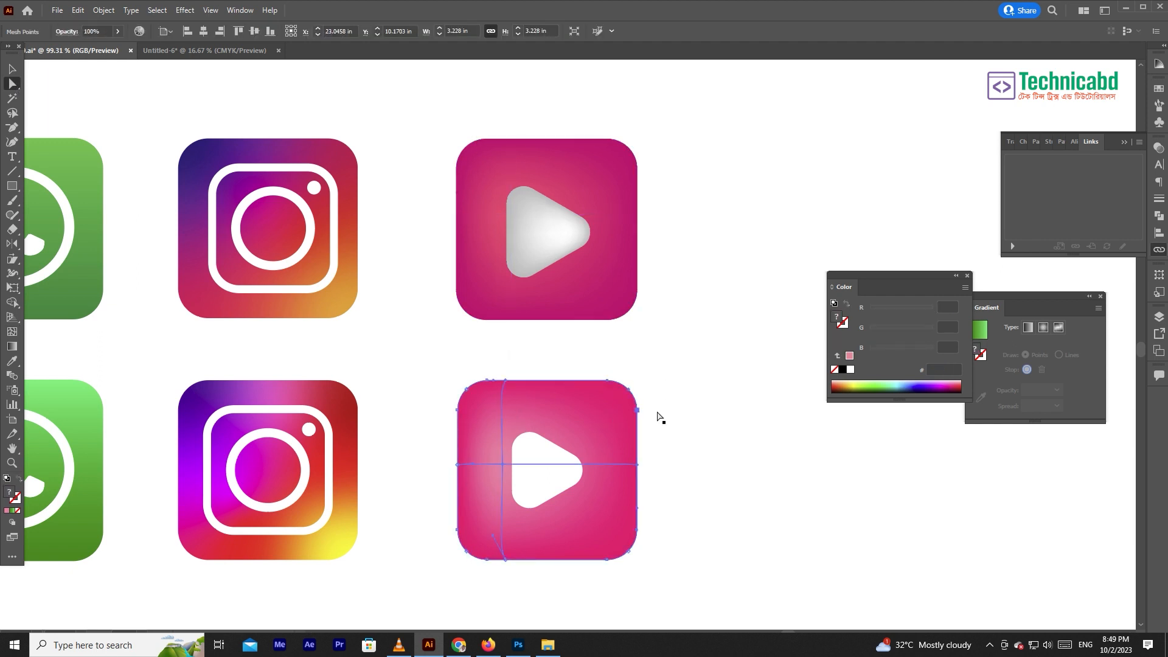
pyautogui.click(540, 476)
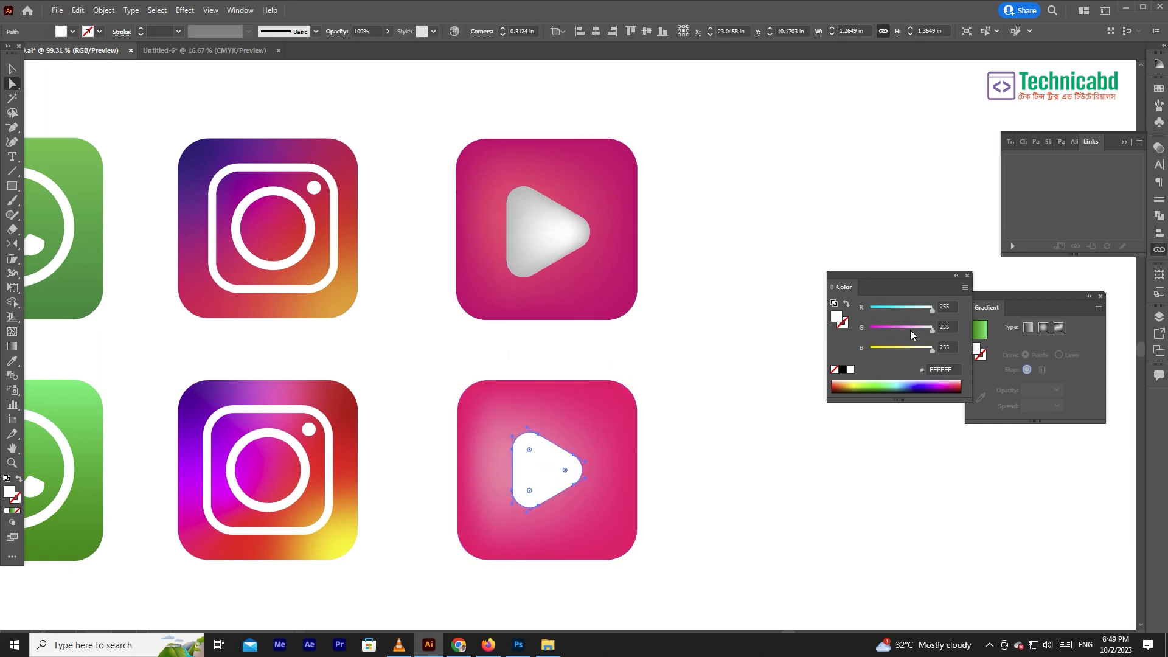
pyautogui.moveTo(925, 325)
pyautogui.mouseDown()
pyautogui.moveTo(907, 327)
pyautogui.moveTo(936, 327)
pyautogui.moveTo(910, 309)
pyautogui.mouseUp()
pyautogui.moveTo(910, 350); pyautogui.dragTo(944, 308)
pyautogui.moveTo(913, 349); pyautogui.dragTo(871, 349)
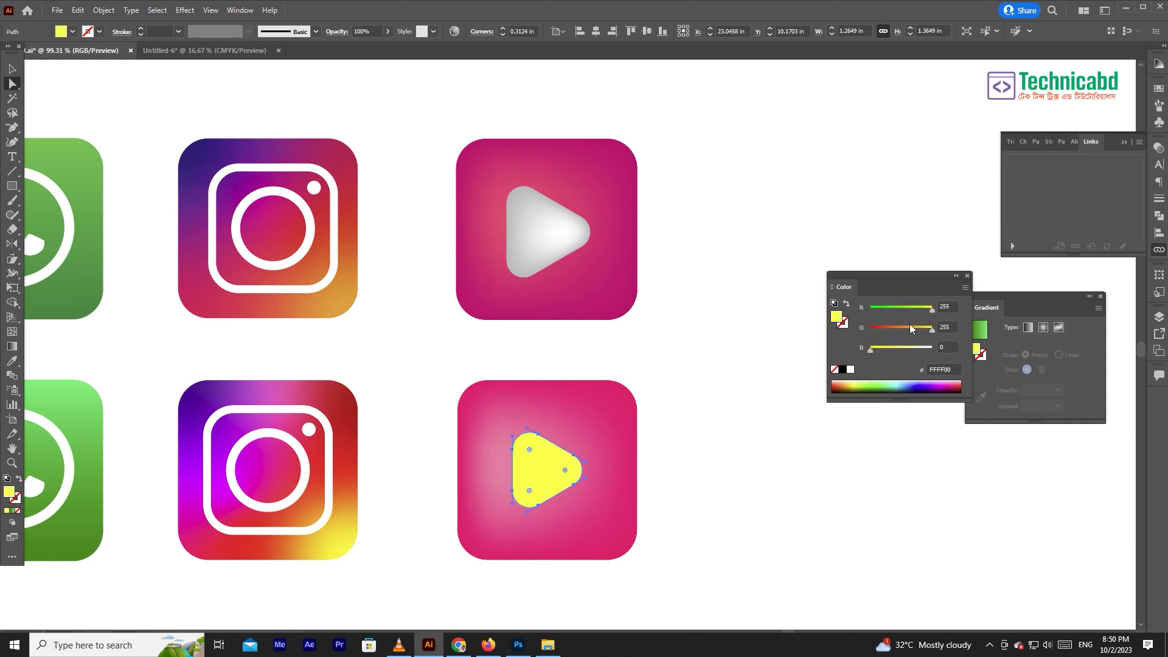
pyautogui.moveTo(891, 309); pyautogui.dragTo(915, 350)
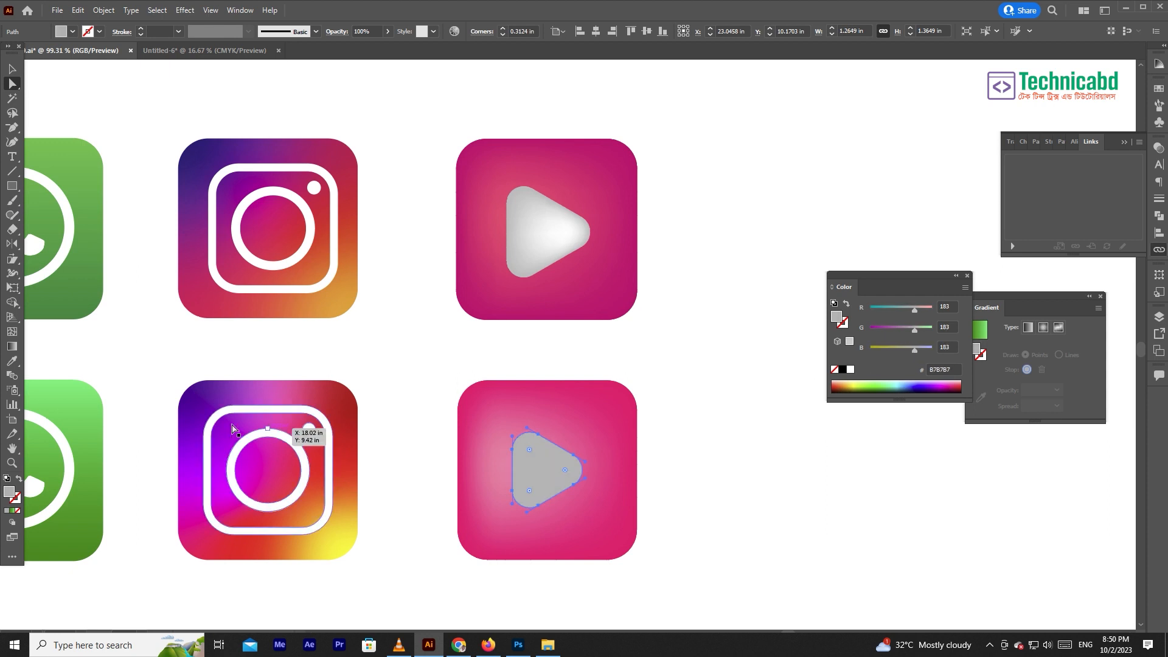
pyautogui.click(12, 346)
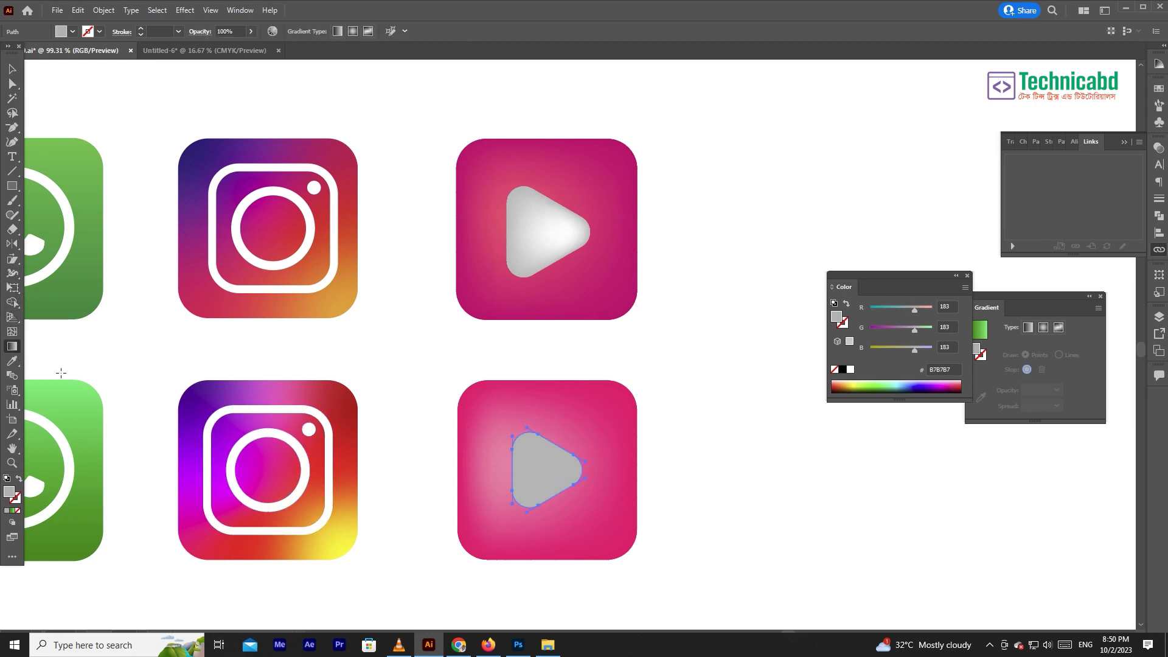
pyautogui.click(12, 331)
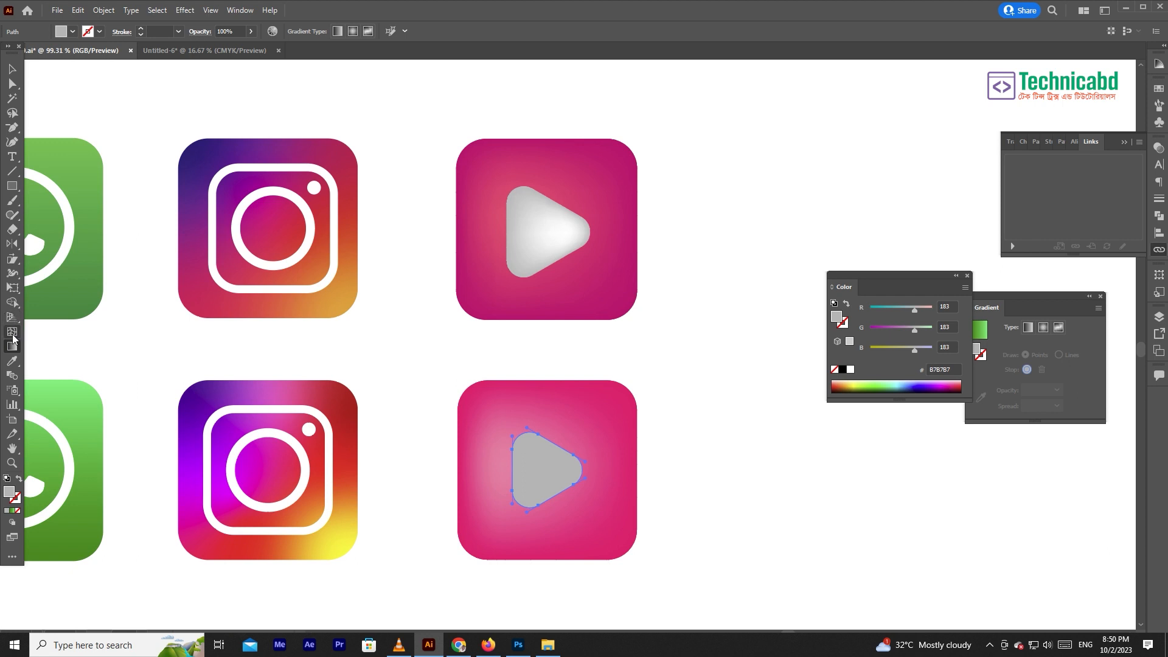
pyautogui.click(557, 470)
pyautogui.moveTo(914, 331); pyautogui.dragTo(959, 329)
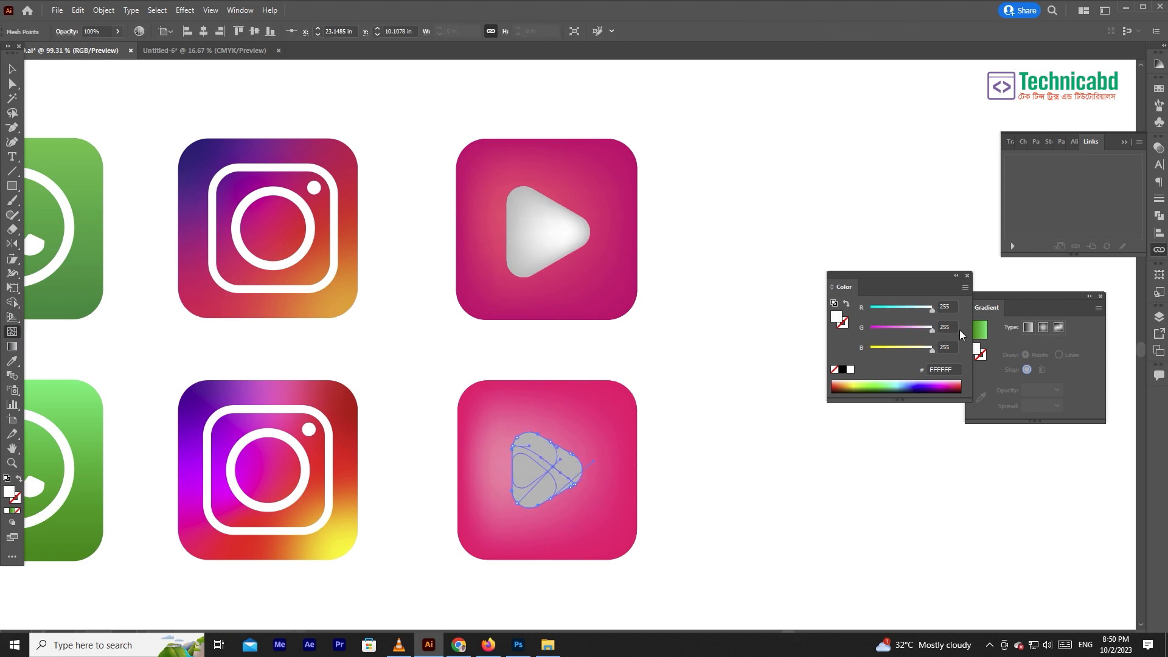
pyautogui.hotkey('ctrl', 'z')
# - Try to add a gradient mesh point near the grey play triangle's tip, colour it white #FFFFFF, and undo the mesh
pyautogui.hotkey('ctrl', 'z')
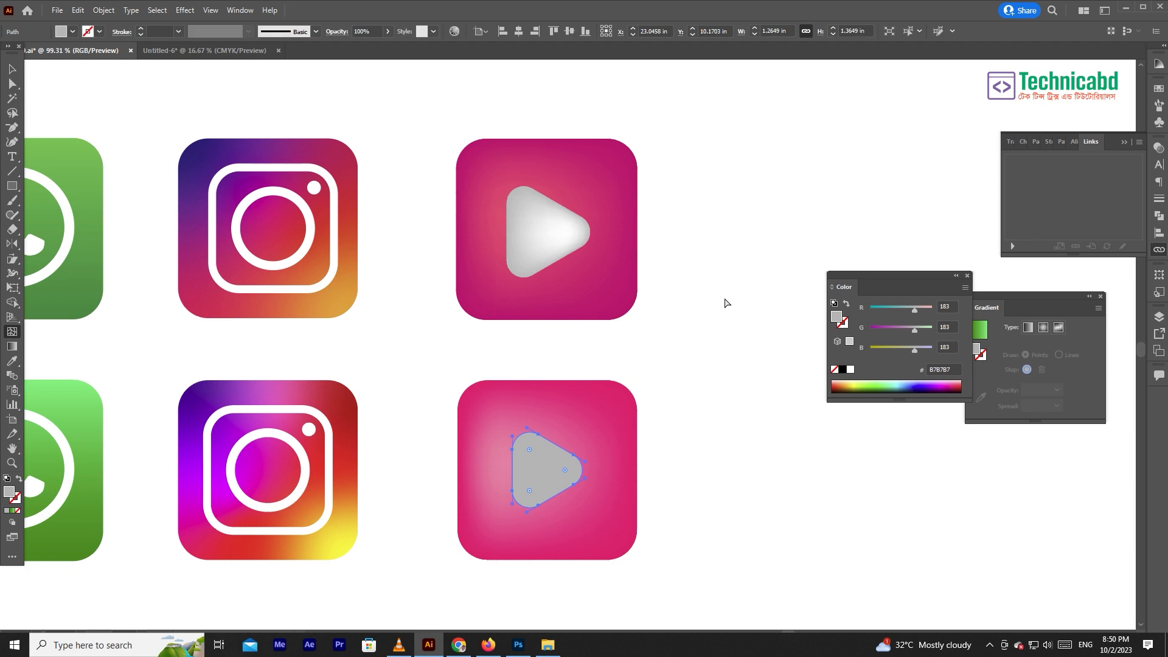
pyautogui.click(550, 470)
pyautogui.hotkey('ctrl', 'z')
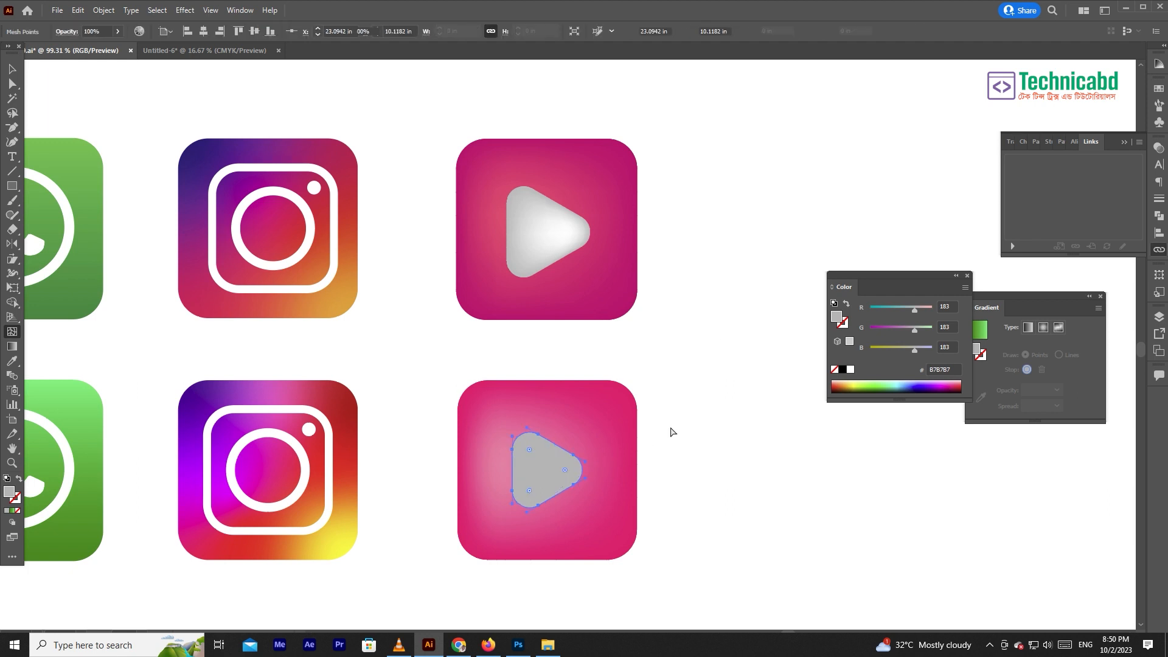
pyautogui.keyDown('ctrl'); pyautogui.click(722, 453); pyautogui.keyUp('ctrl')
pyautogui.press('a')
pyautogui.click(553, 471)
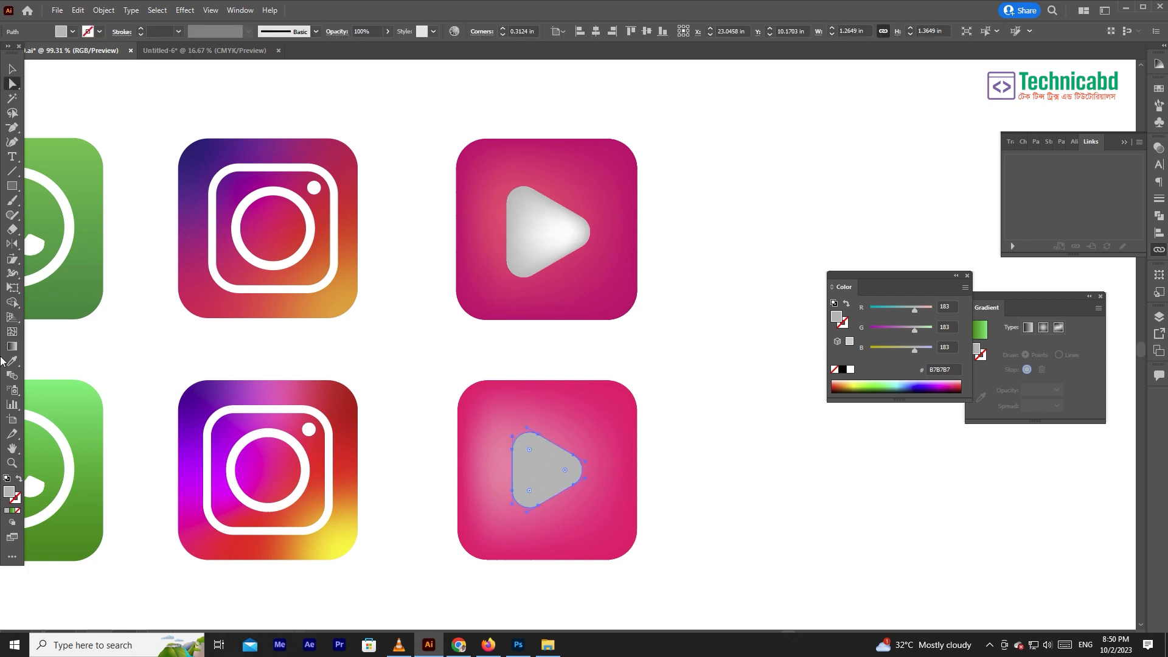
pyautogui.click(13, 332)
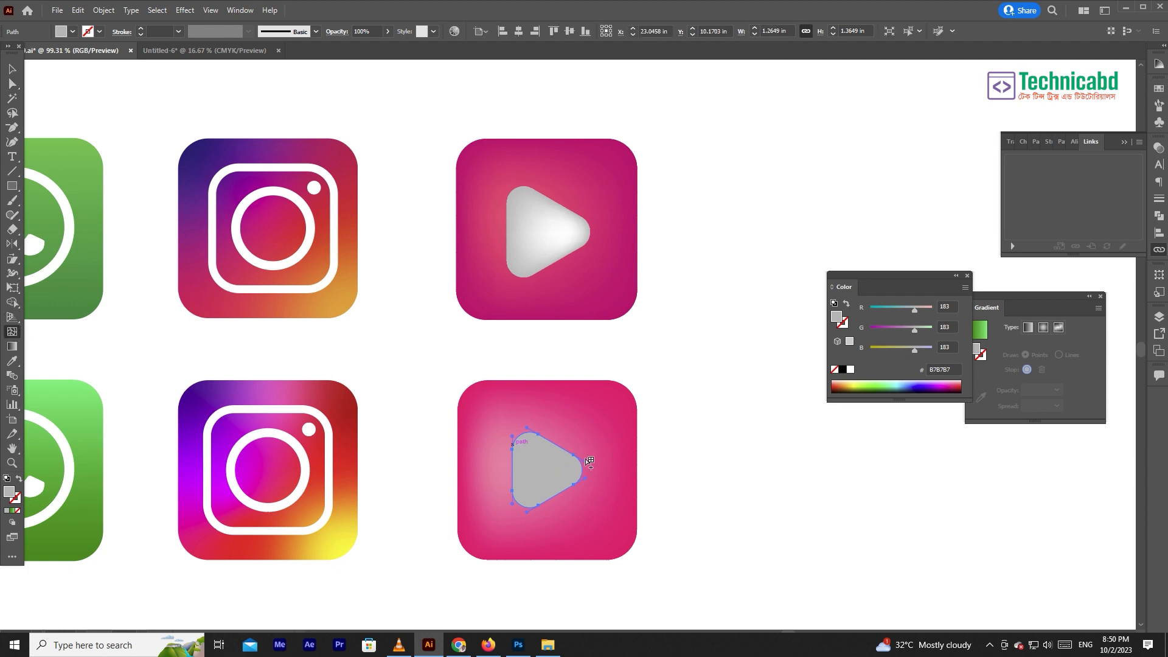
pyautogui.click(565, 472)
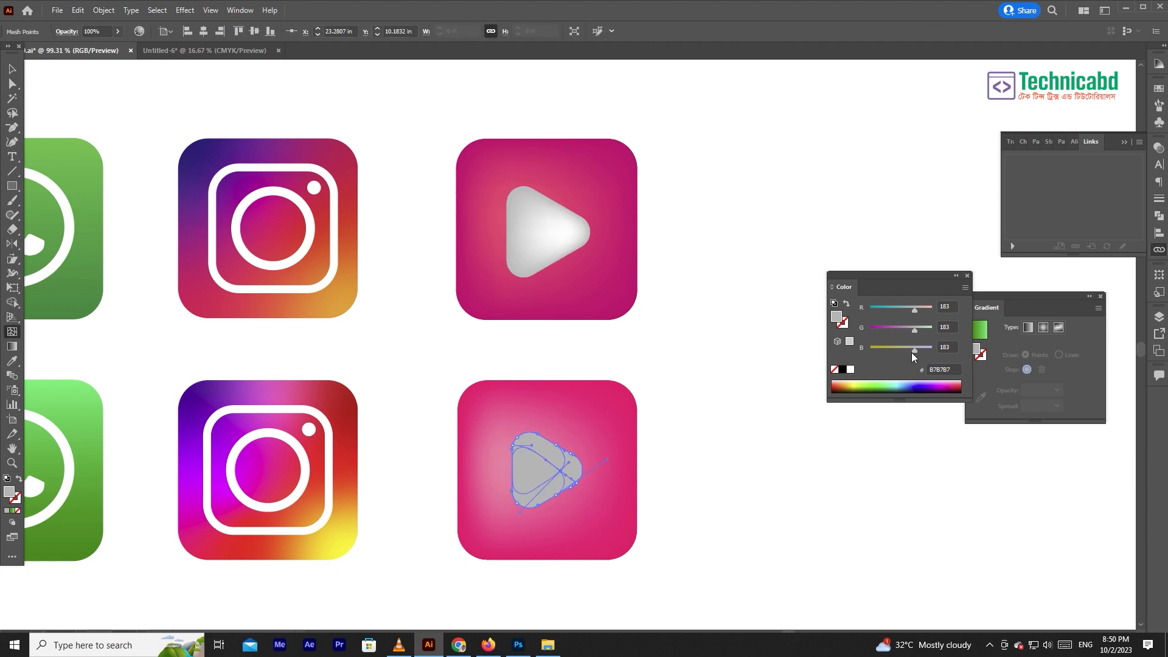
pyautogui.moveTo(914, 351); pyautogui.dragTo(959, 344)
pyautogui.keyDown('ctrl'); pyautogui.click(704, 362); pyautogui.keyUp('ctrl')
pyautogui.moveTo(517, 482); pyautogui.dragTo(662, 509)
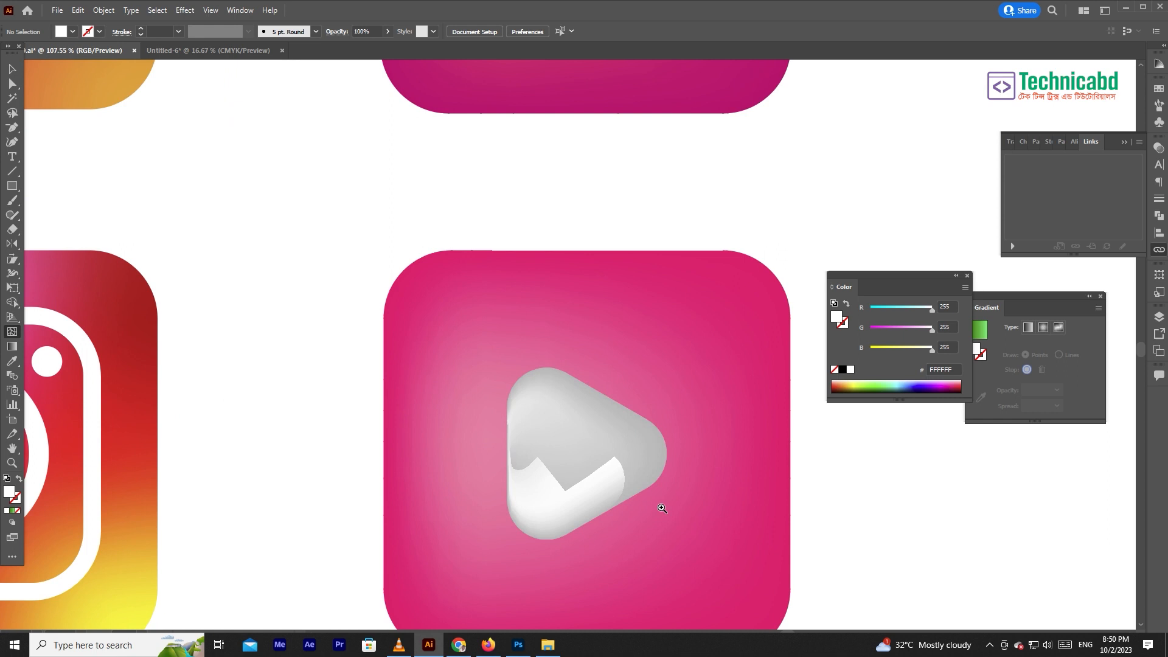
pyautogui.hotkey('ctrl', 'z')
pyautogui.hotkey('ctrl', 'z')
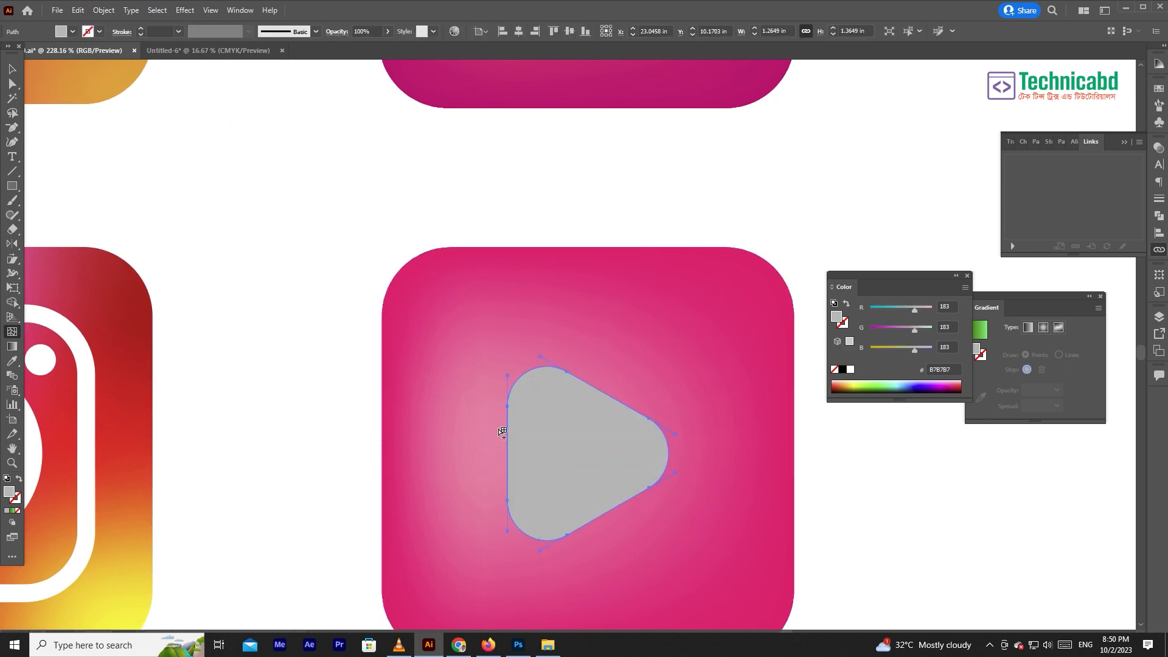
pyautogui.press('a')
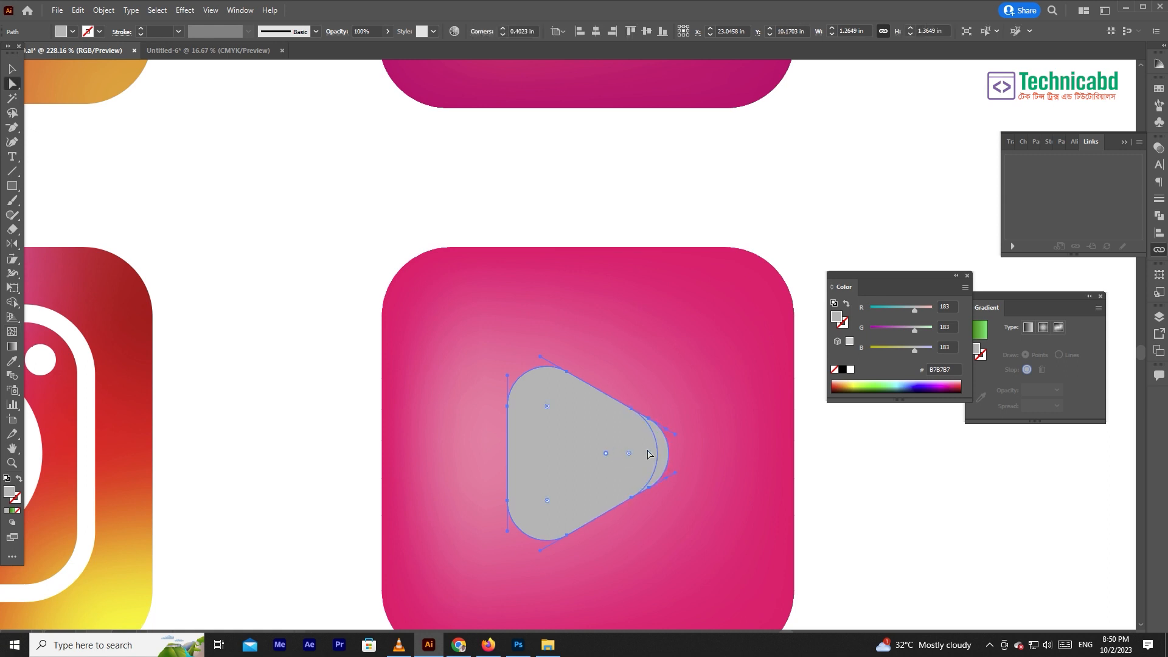
pyautogui.moveTo(914, 331); pyautogui.dragTo(955, 324)
pyautogui.hotkey('ctrl', 'z')
# - Sample the upper Facebook icon's blue linear gradient onto the lower grey play triangle with the Eyedropper
pyautogui.press('i')
pyautogui.scroll(4, 587, 370)
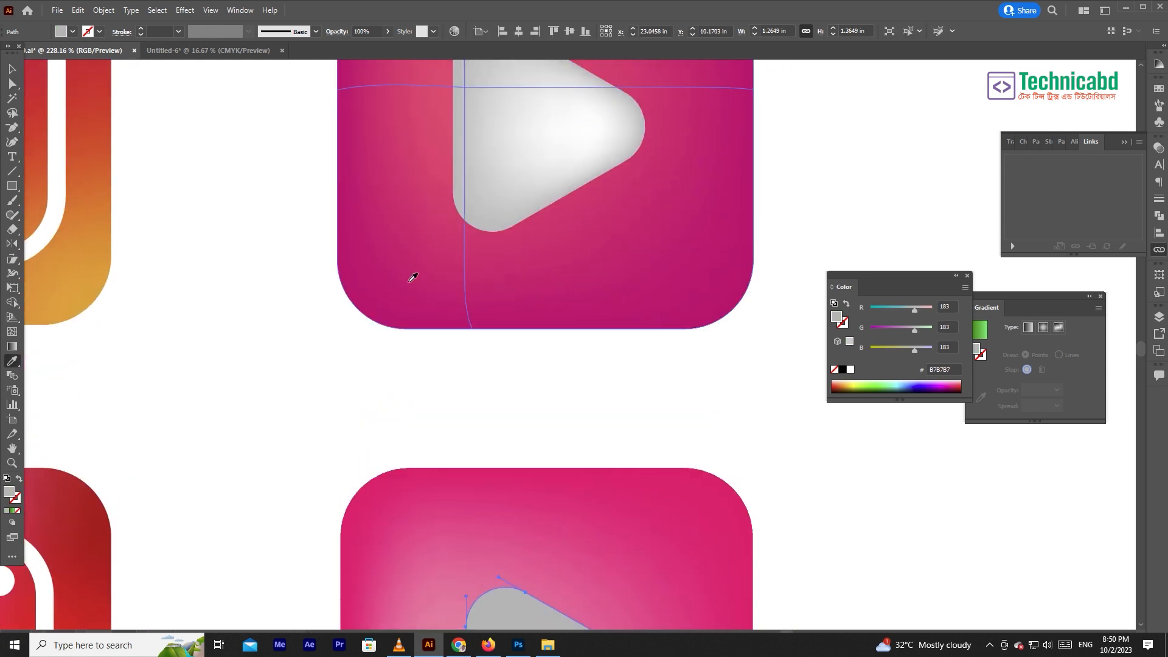
pyautogui.hscroll(-5, 409, 274)
pyautogui.scroll(-3, 593, 380)
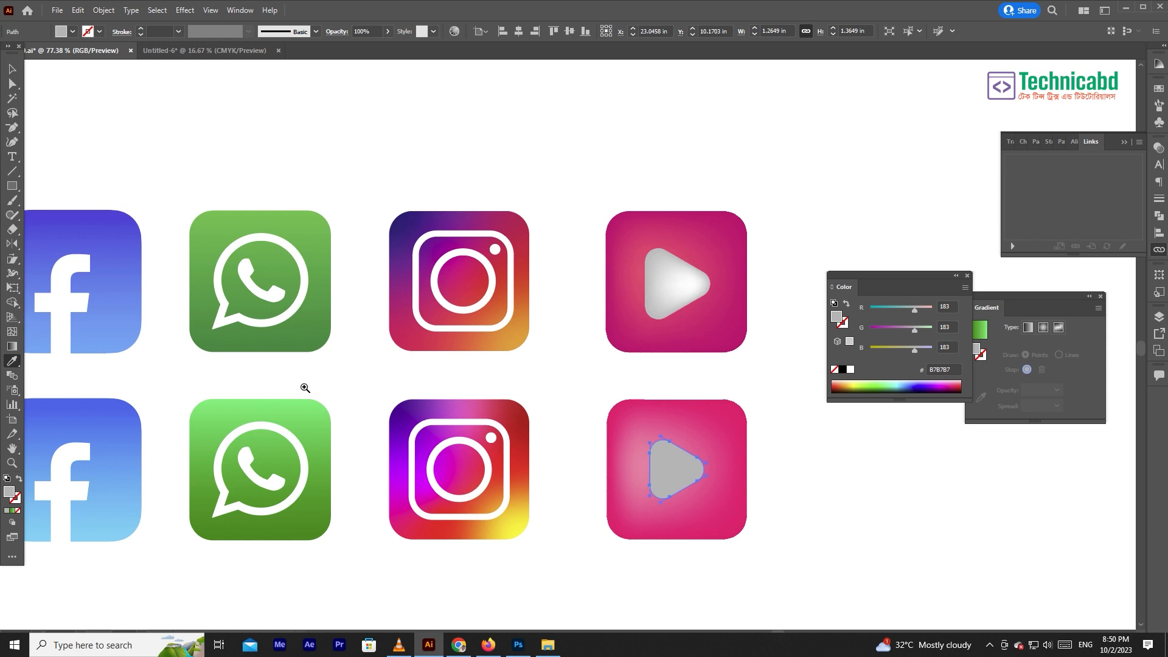
pyautogui.click(112, 319)
pyautogui.scroll(3, 718, 487)
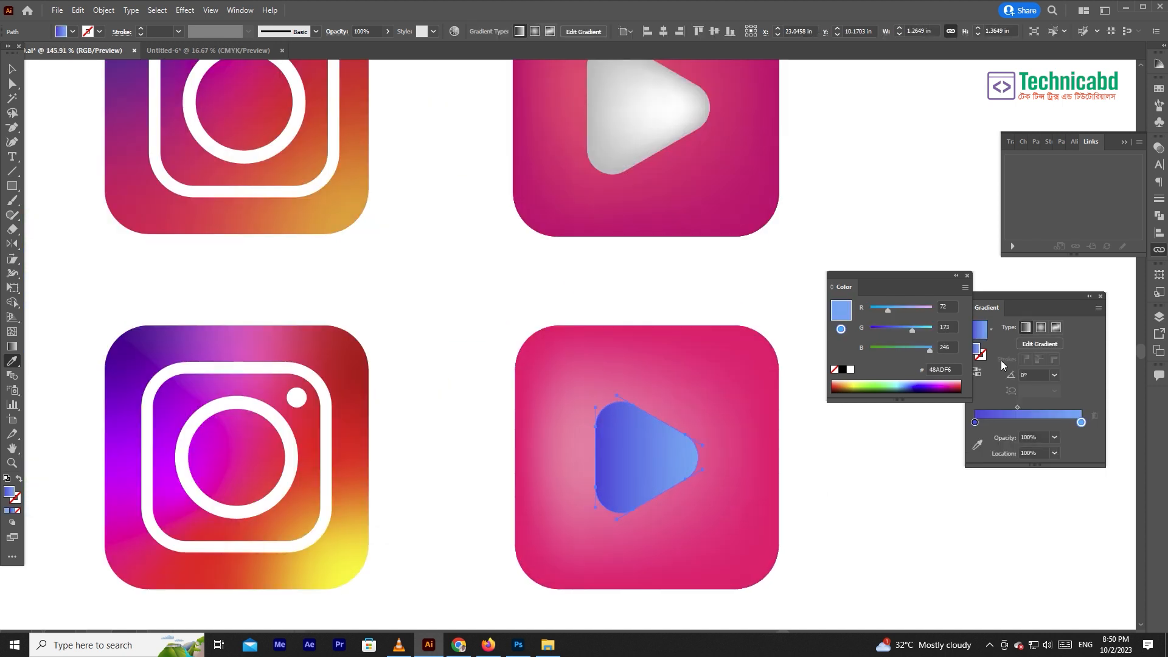
# - Recolour the play triangle's gradient with a light violet-pink end stop and a pale pink #FFCFDB start stop, and deselect it
pyautogui.click(1081, 422)
pyautogui.moveTo(911, 313); pyautogui.dragTo(921, 334)
pyautogui.click(973, 422)
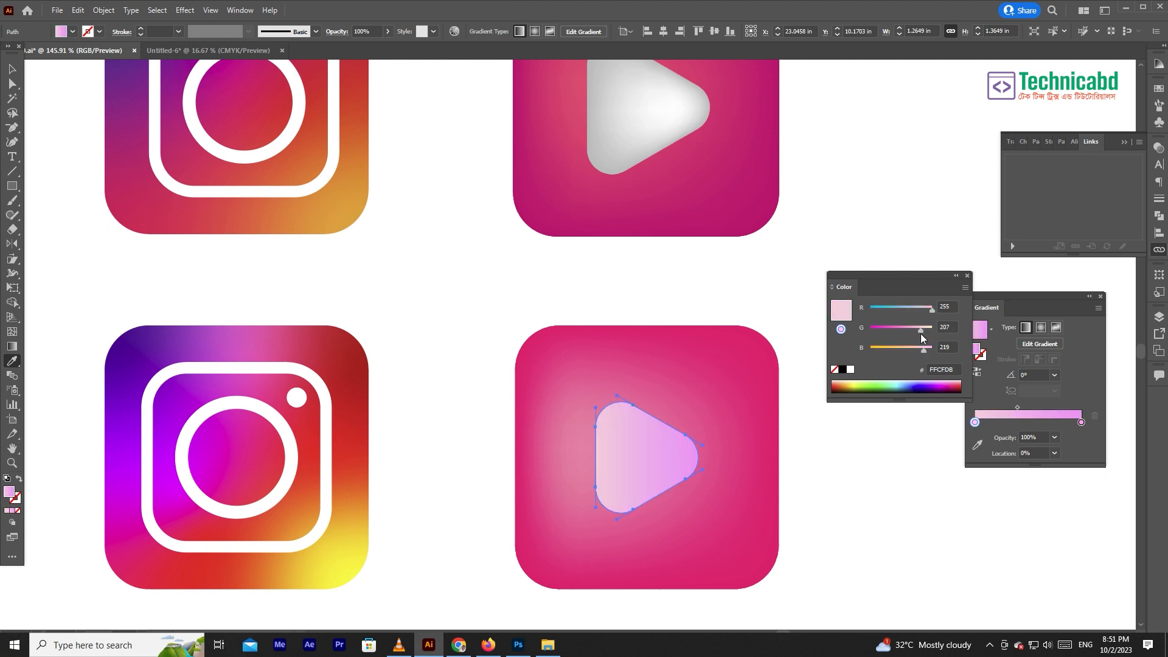
pyautogui.click(733, 318)
pyautogui.hotkey('ctrl', '-')
pyautogui.hotkey('ctrl', '-')
pyautogui.hotkey('ctrl', '-')
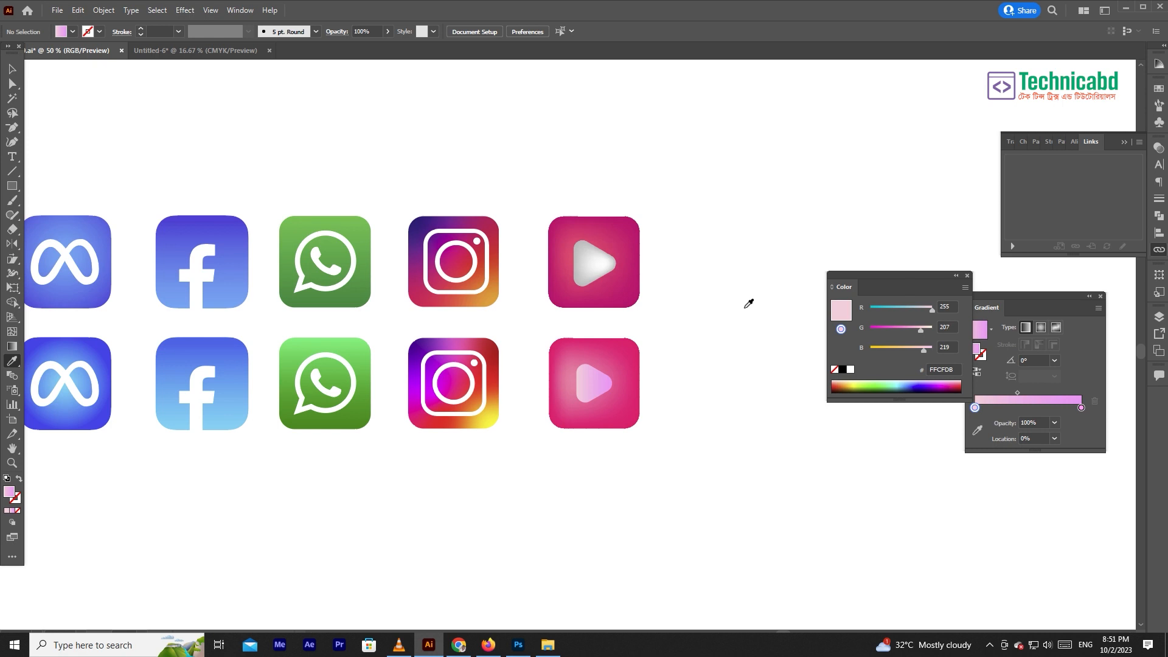
# - Switch to the Selection tool and show the document's Swatches
pyautogui.click(12, 68)
pyautogui.moveTo(525, 187); pyautogui.dragTo(620, 132)
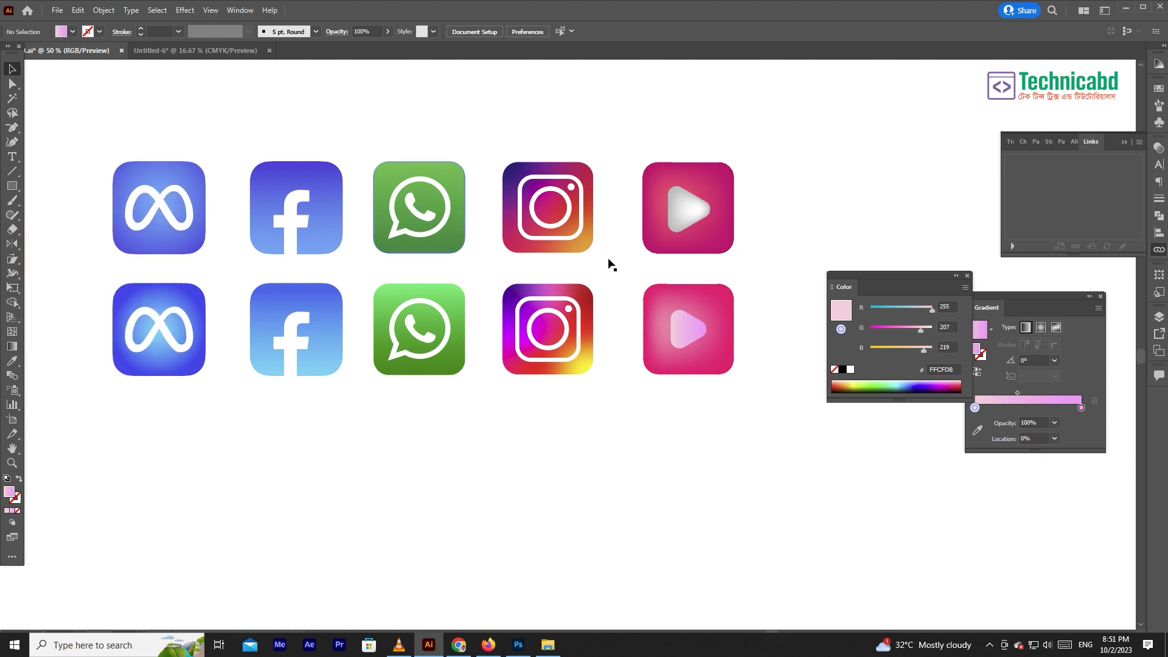
pyautogui.click(239, 11)
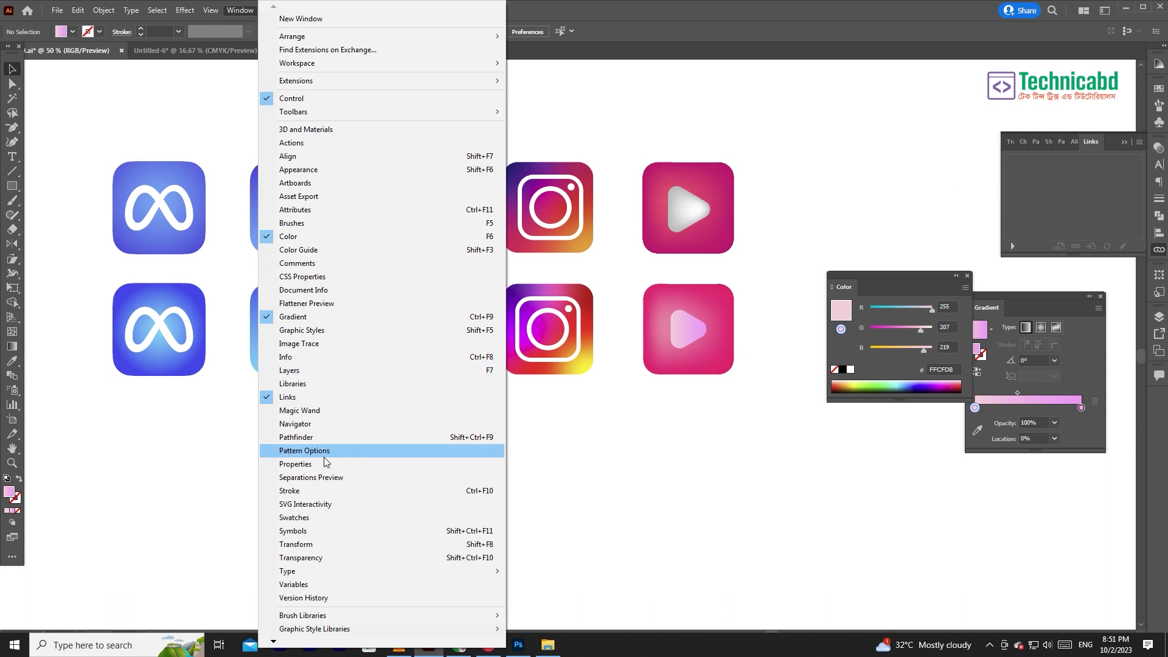
pyautogui.click(330, 520)
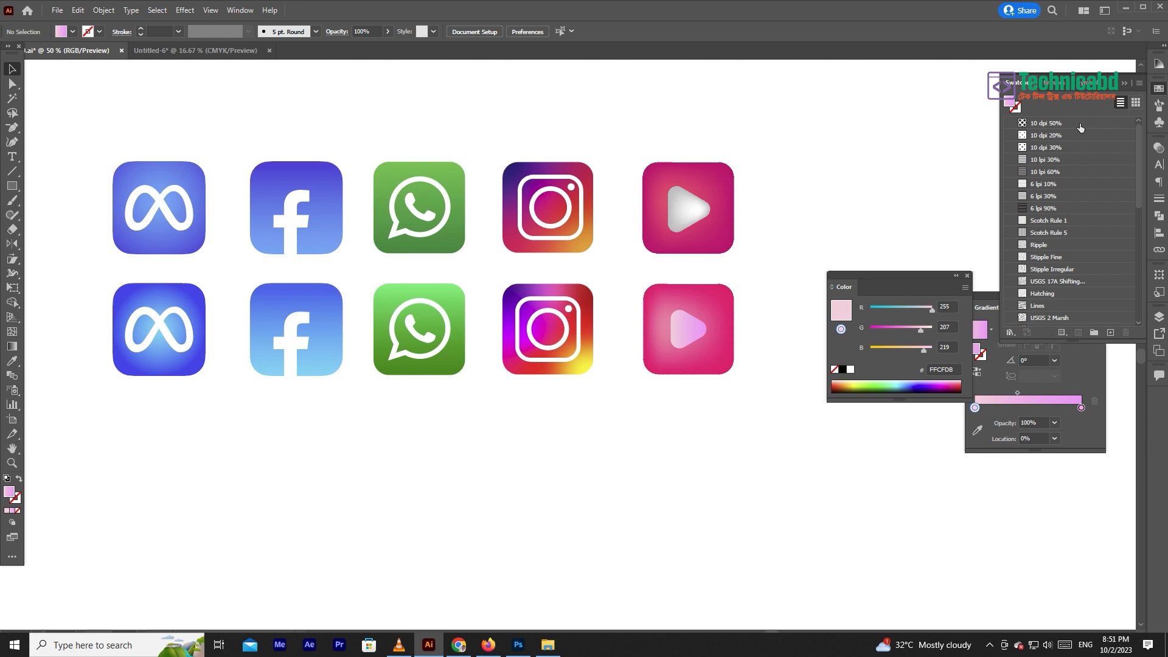
# - Open the Beverages swatch library from Foods, place it below the play icons and advance it to the Ice Cream library
pyautogui.click(1140, 84)
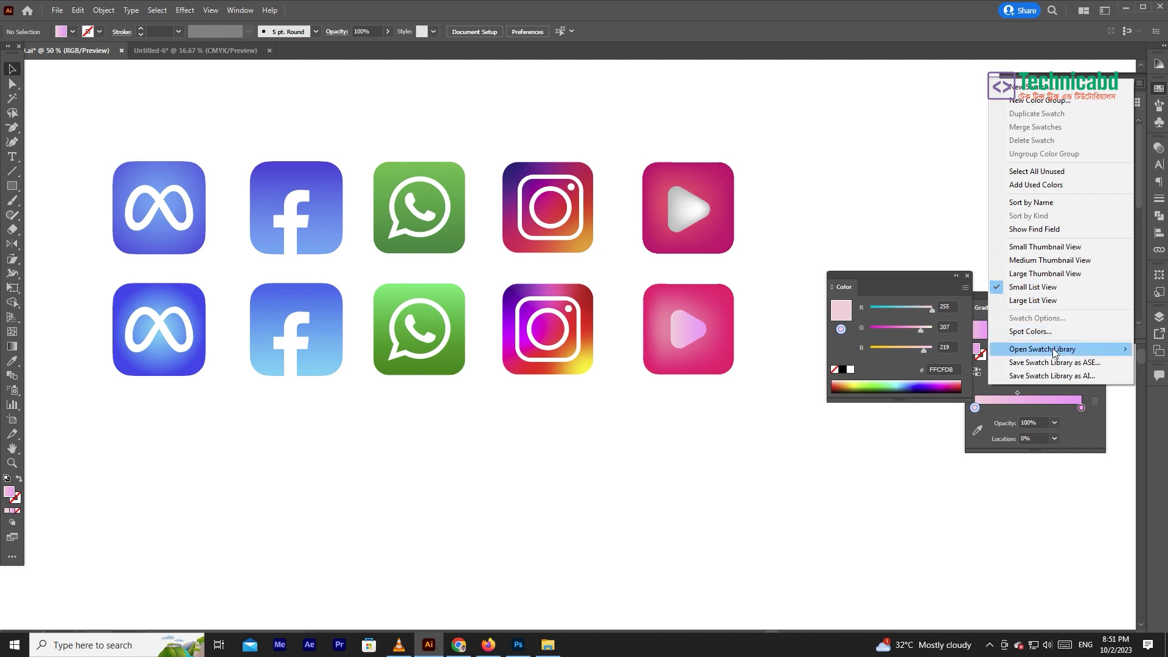
pyautogui.moveTo(1058, 349)
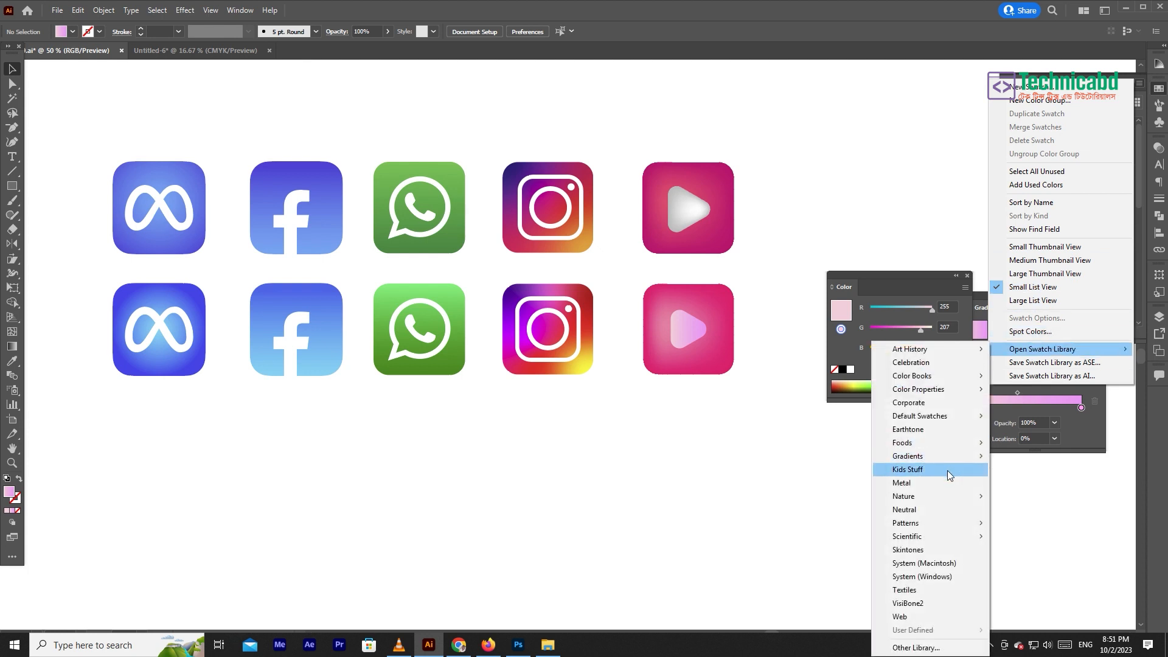
pyautogui.moveTo(928, 521)
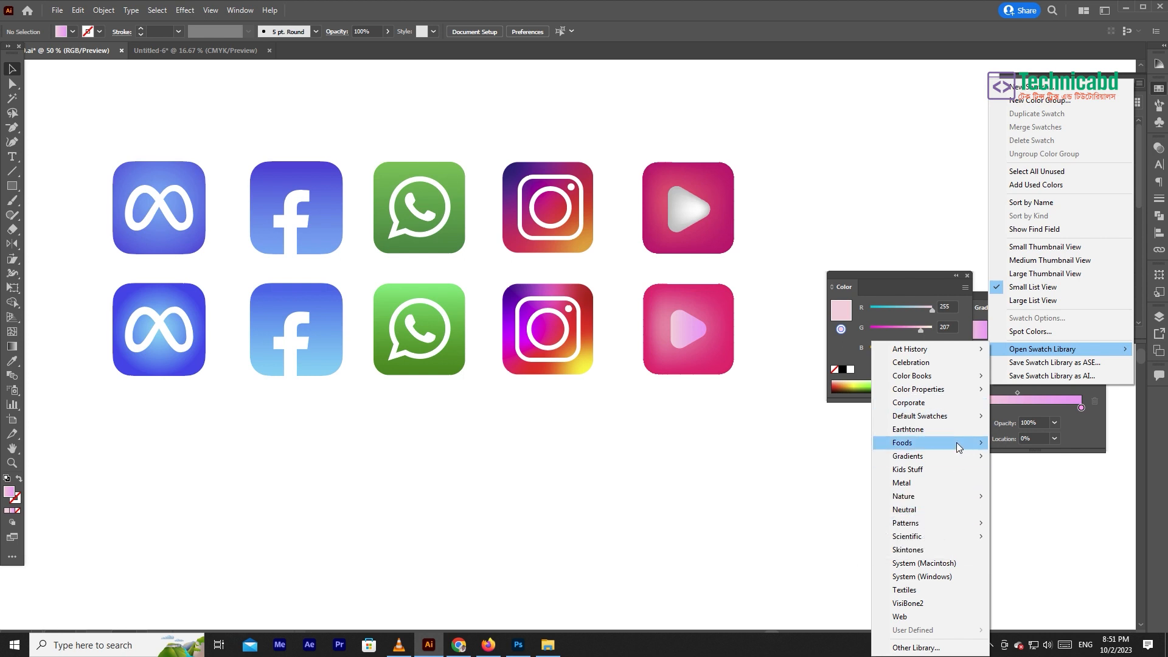
pyautogui.moveTo(958, 448)
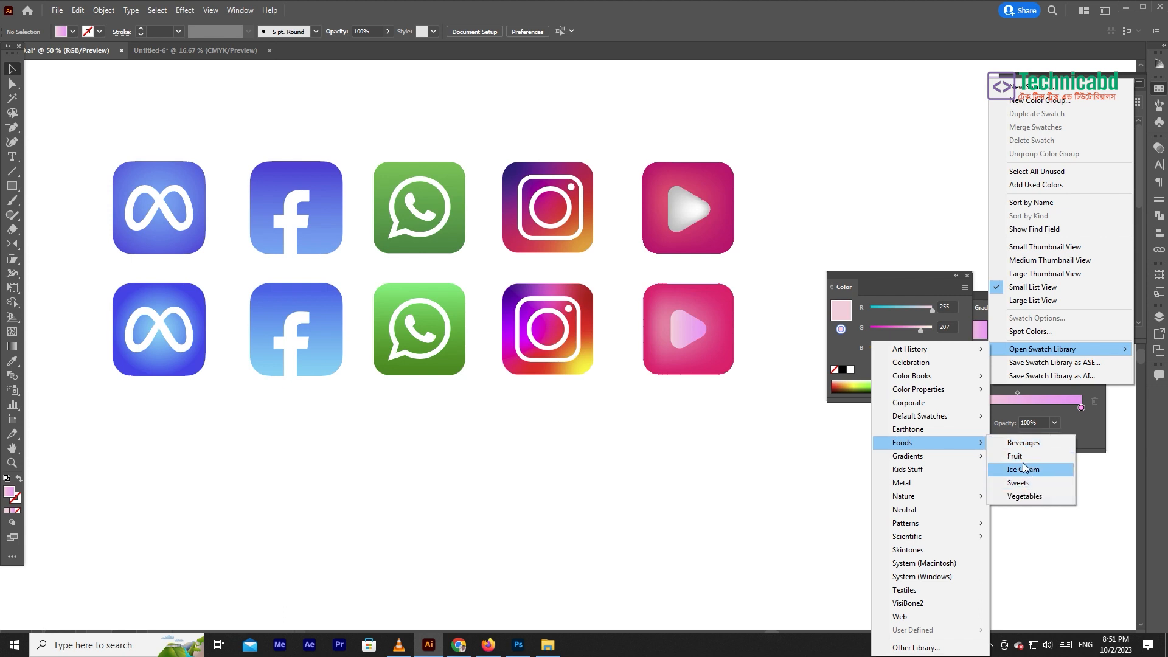
pyautogui.click(1027, 442)
pyautogui.moveTo(566, 377); pyautogui.dragTo(566, 502)
pyautogui.moveTo(565, 295); pyautogui.dragTo(683, 400)
pyautogui.click(674, 597)
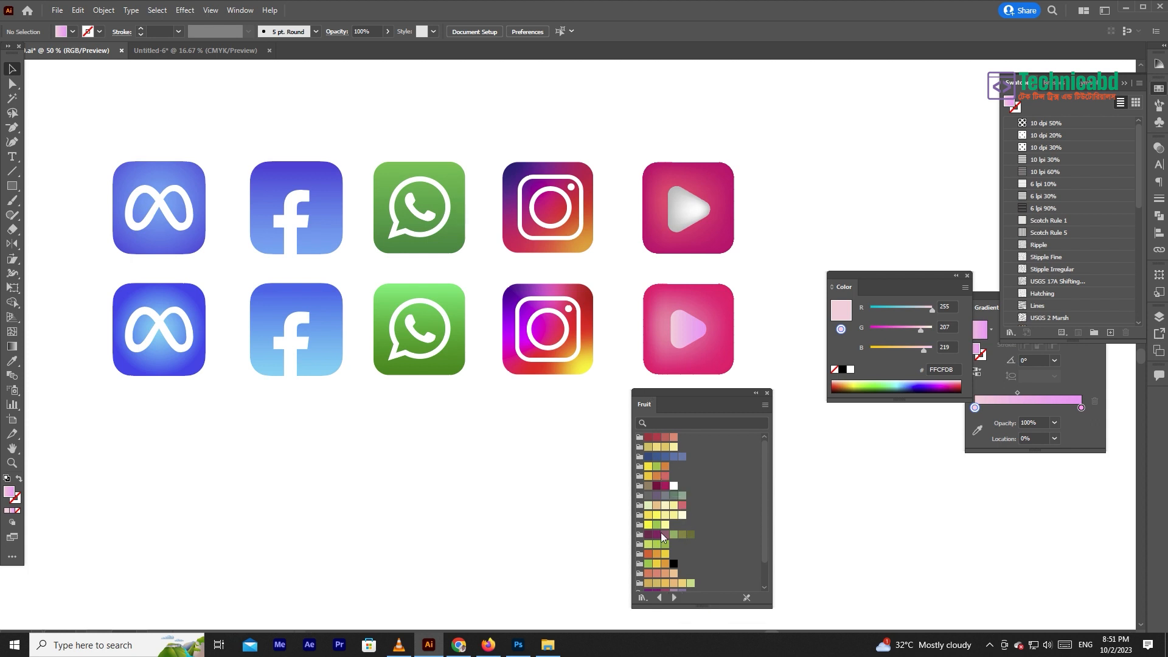
pyautogui.click(673, 597)
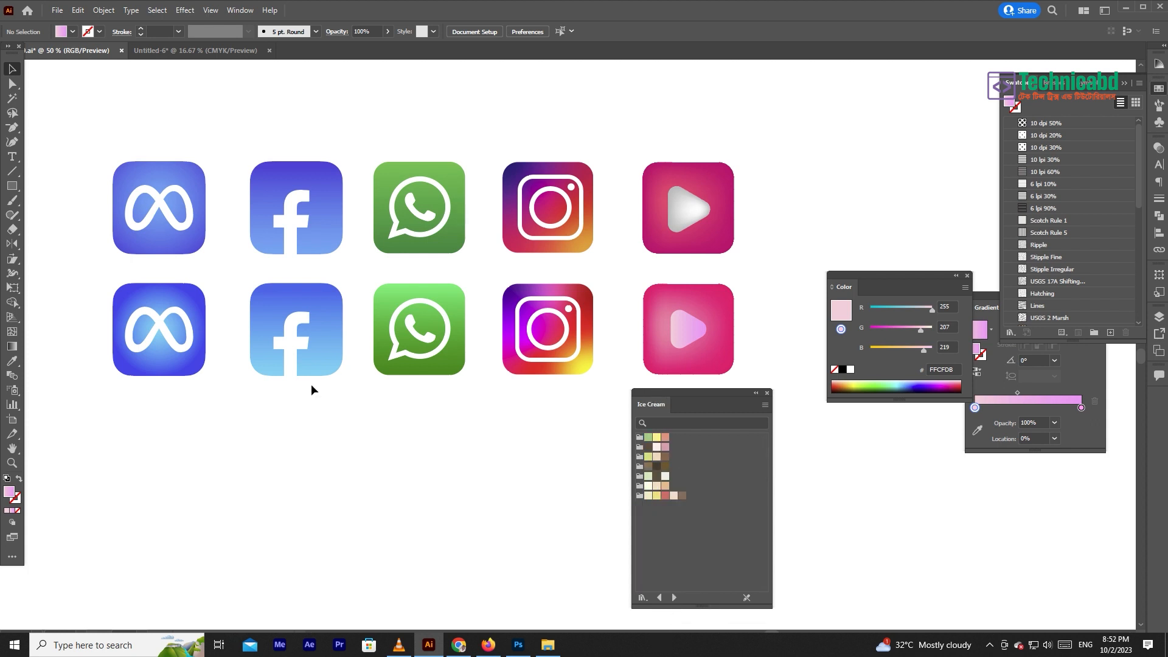
# - Draw a rectangle about 5 in wide and 4.24 in high below the WhatsApp icons and move it closer to them
pyautogui.press('m')
pyautogui.moveTo(401, 470)
pyautogui.mouseDown()
pyautogui.moveTo(566, 573)
pyautogui.moveTo(541, 588)
pyautogui.mouseUp()
pyautogui.click(12, 69)
pyautogui.moveTo(482, 512); pyautogui.dragTo(479, 463)
pyautogui.moveTo(479, 464); pyautogui.dragTo(459, 421)
# - Try several Ice Cream swatches as the rectangle's fill, finishing on beige #FED9B9
pyautogui.click(15, 362)
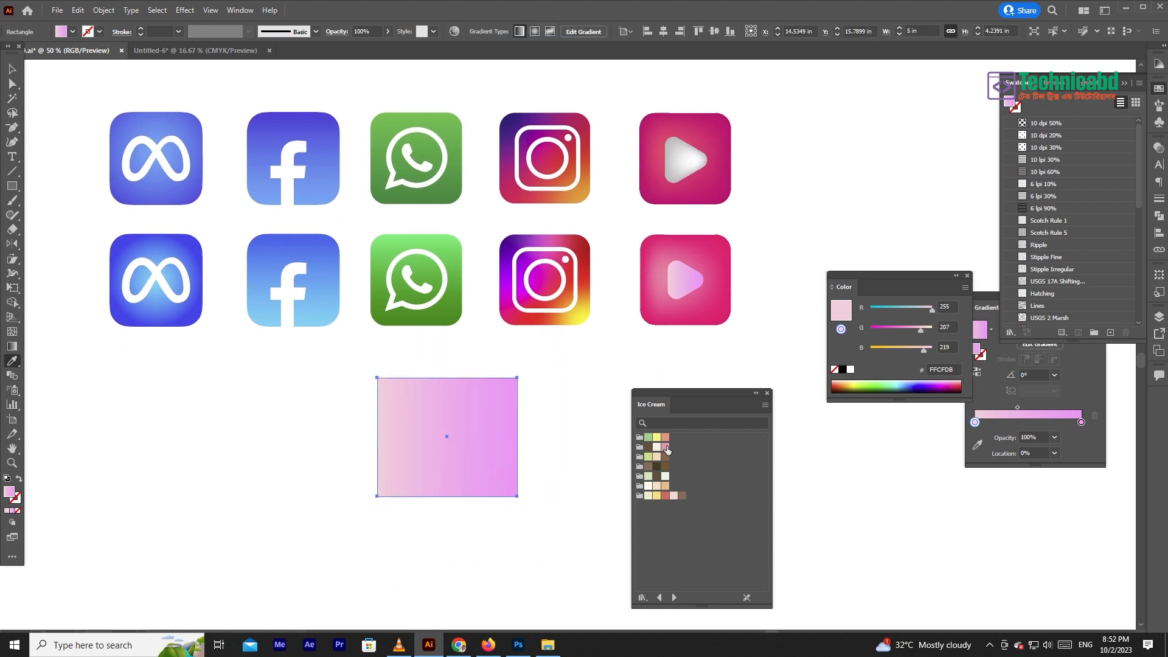
pyautogui.click(666, 438)
pyautogui.click(659, 465)
pyautogui.click(661, 446)
# - Browse the swatch libraries to Color Combinations and fill the rectangle with a striped green, red and orange gradient
pyautogui.click(674, 597)
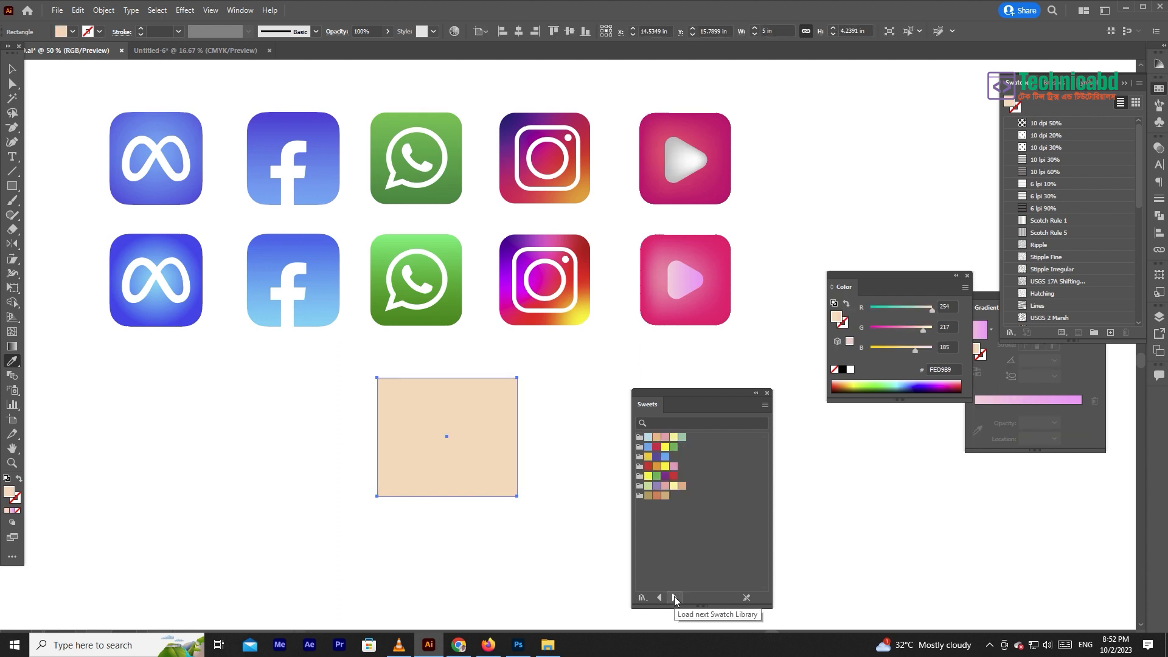
pyautogui.click(676, 597)
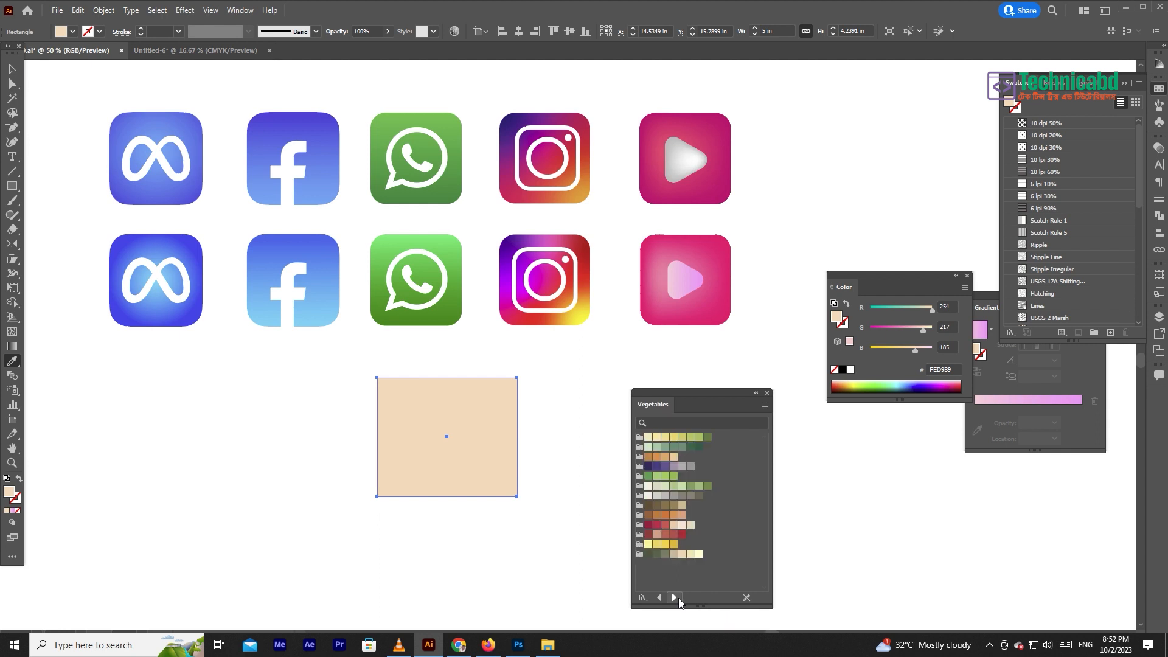
pyautogui.click(675, 597)
pyautogui.click(675, 597)
pyautogui.click(675, 597)
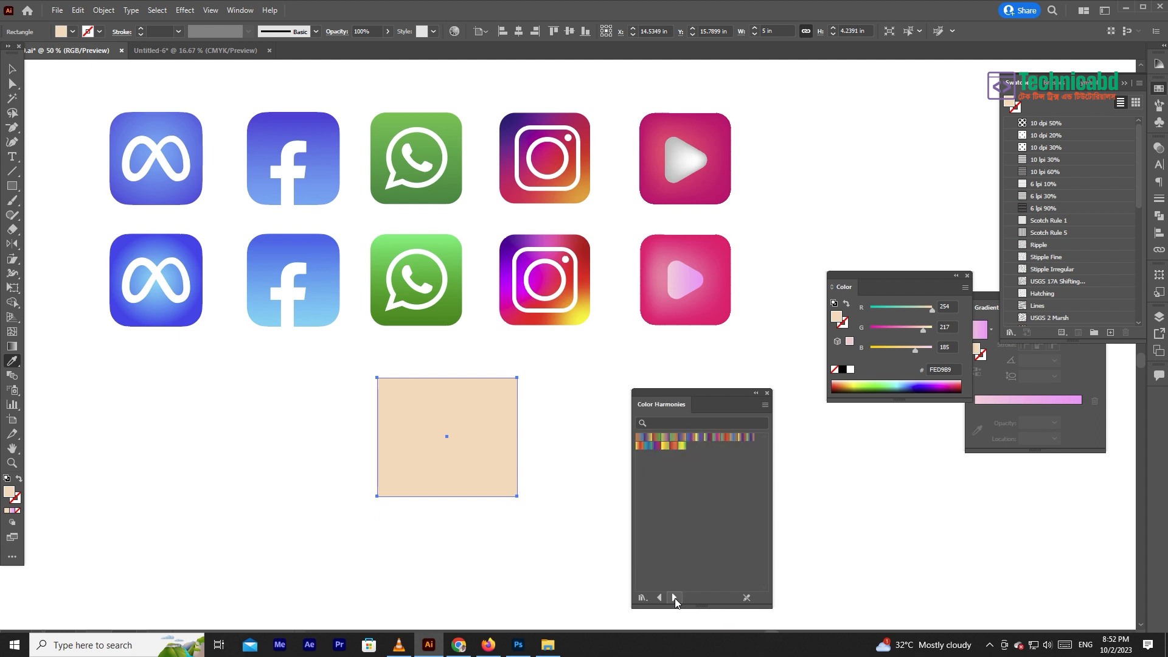
pyautogui.click(657, 597)
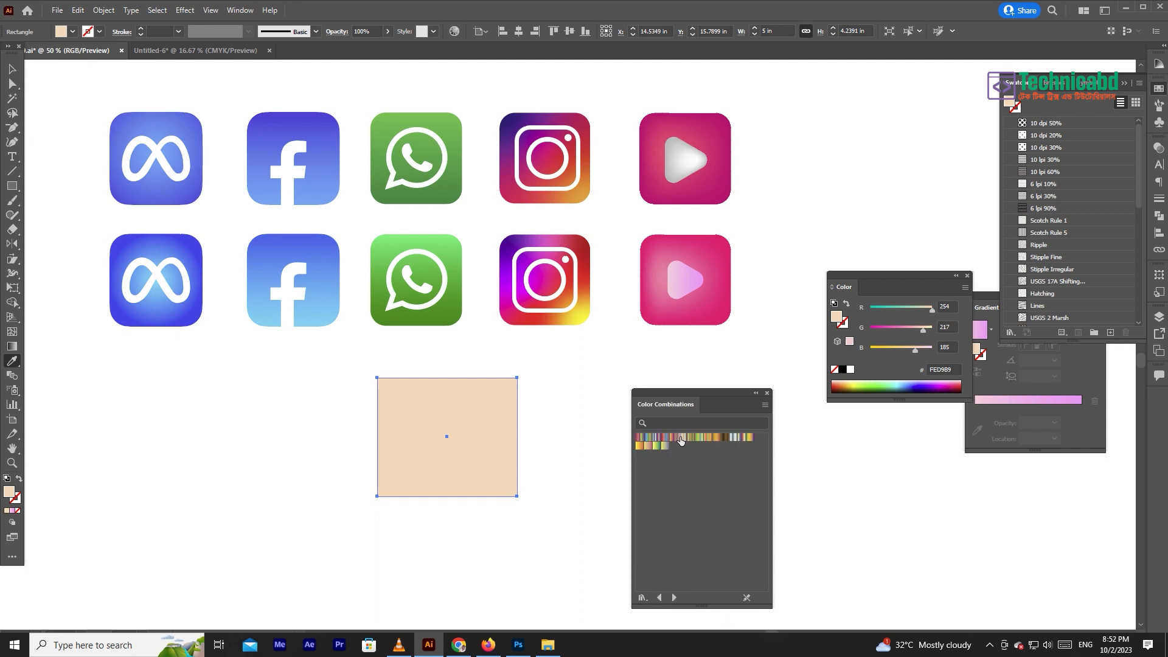
pyautogui.click(682, 437)
pyautogui.click(707, 437)
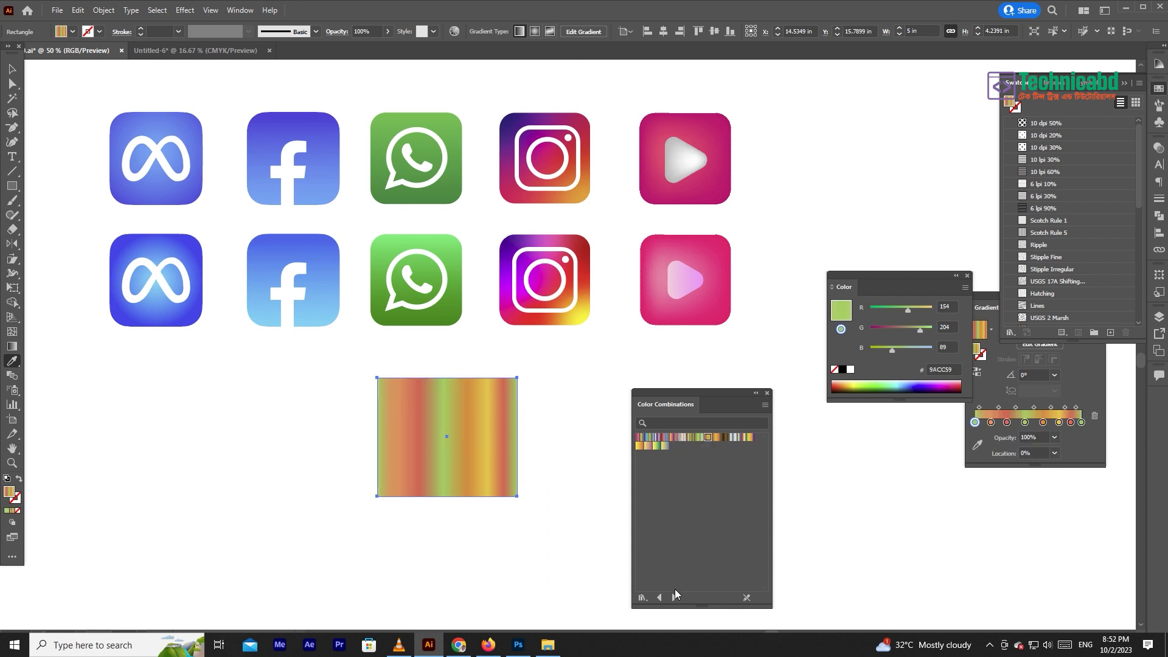
# - Load the Color Harmonies library and try its gradients on the rectangle, finishing on green, magenta and orange
pyautogui.click(674, 596)
pyautogui.click(691, 437)
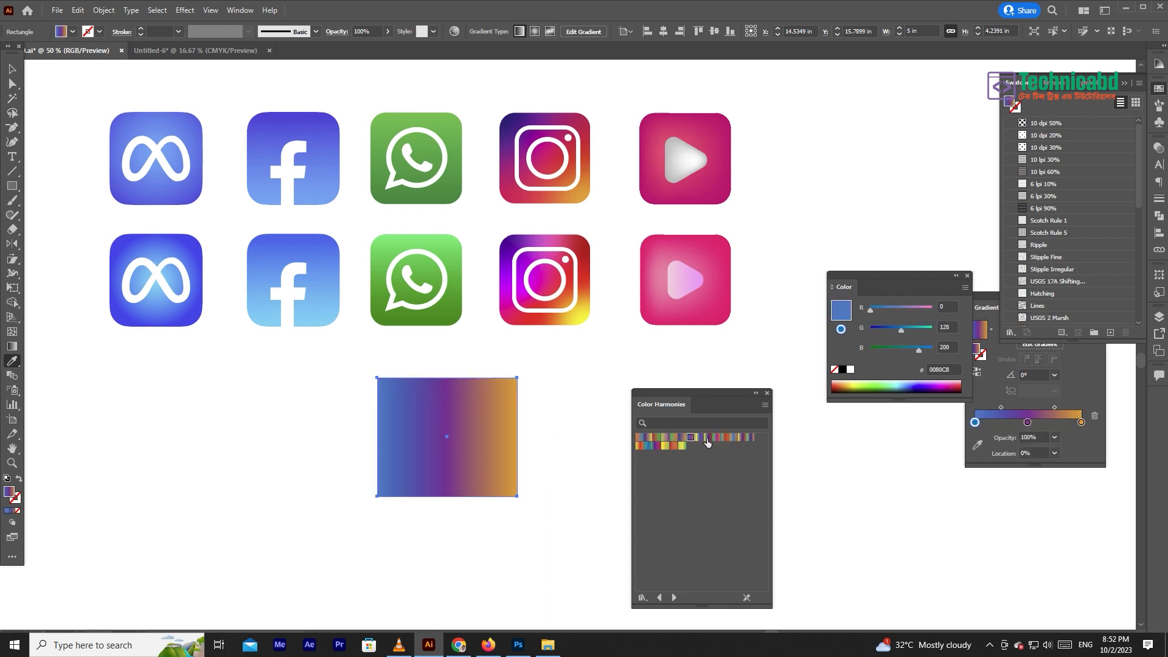
pyautogui.click(716, 438)
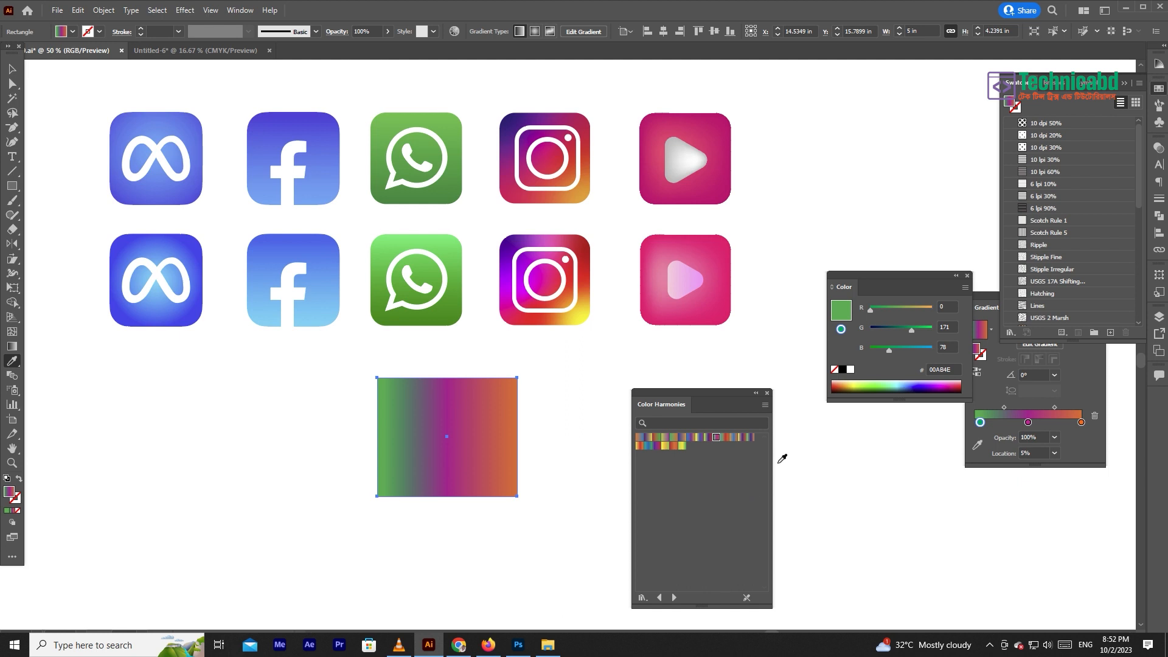
# - Load the Earthtones gradient library in large thumbnails and fill the rectangle with its olive-gold radial gradient
pyautogui.click(674, 598)
pyautogui.click(764, 406)
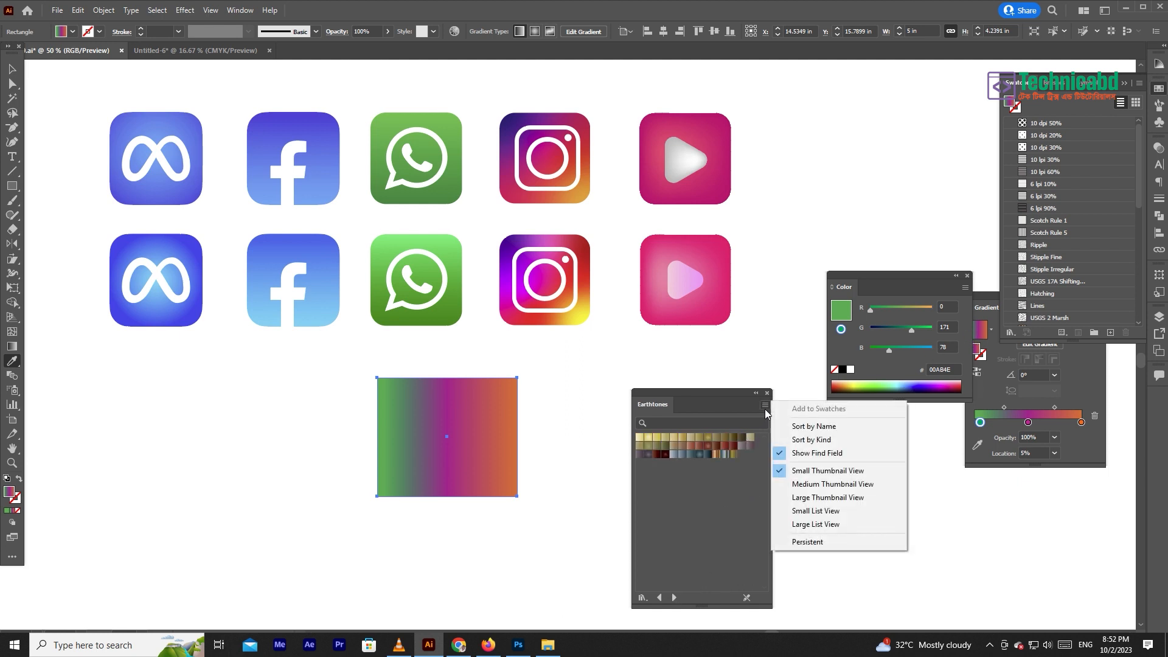
pyautogui.click(825, 498)
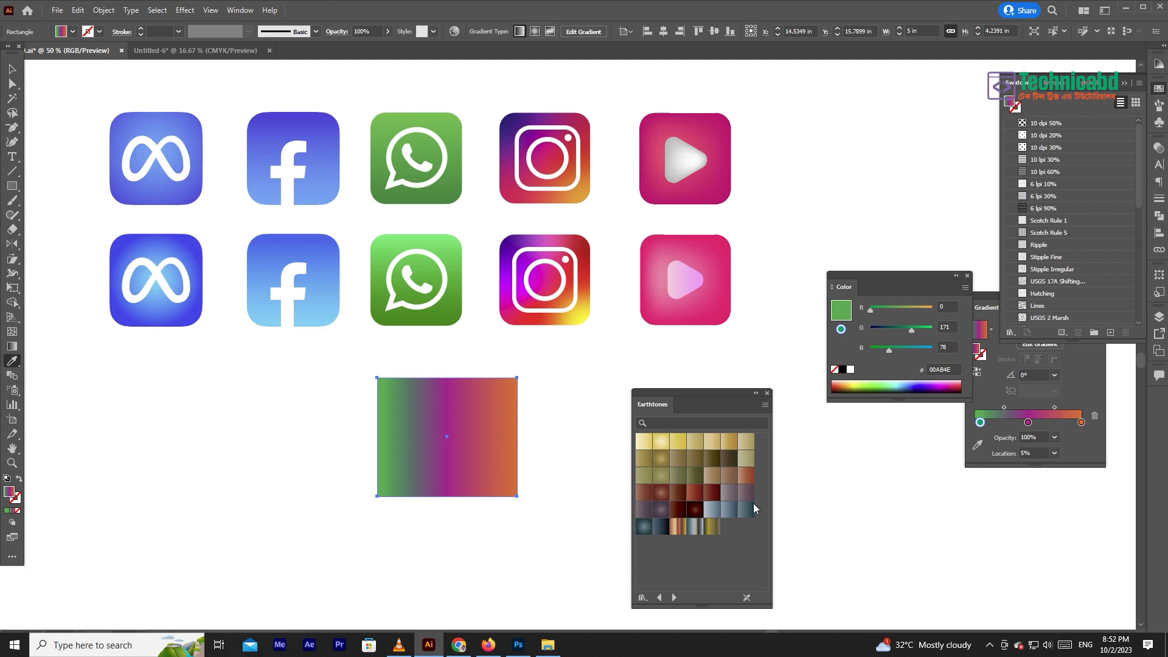
pyautogui.click(662, 459)
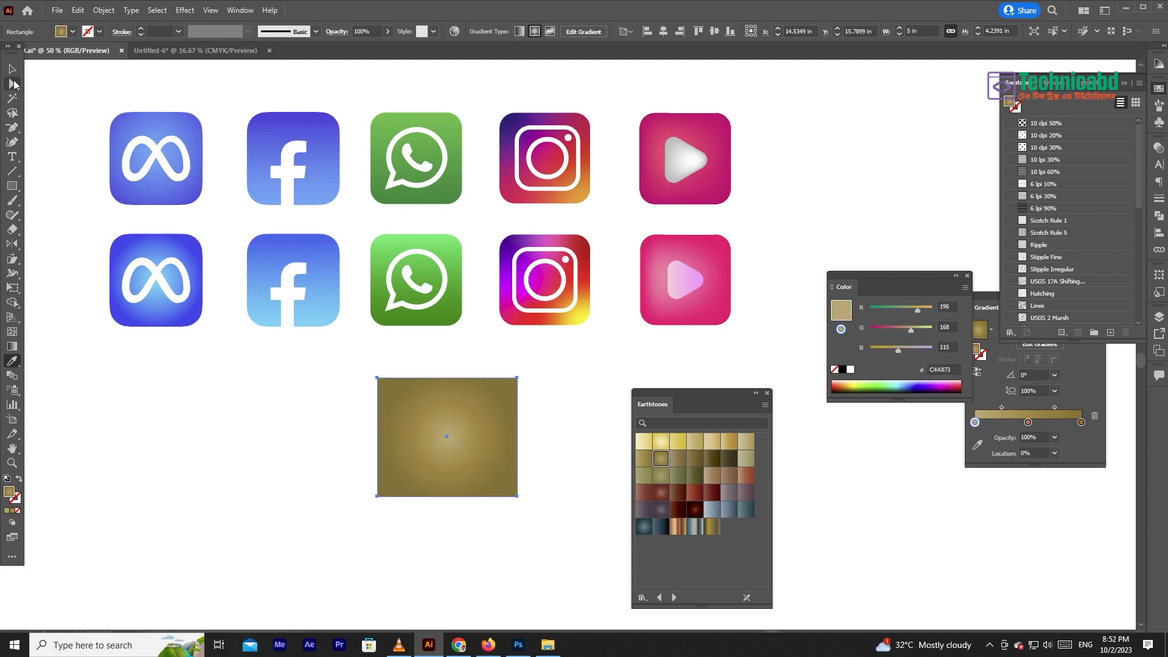
# - Load the PANTONE+ Solid Coated color book from the swatch libraries
pyautogui.click(11, 69)
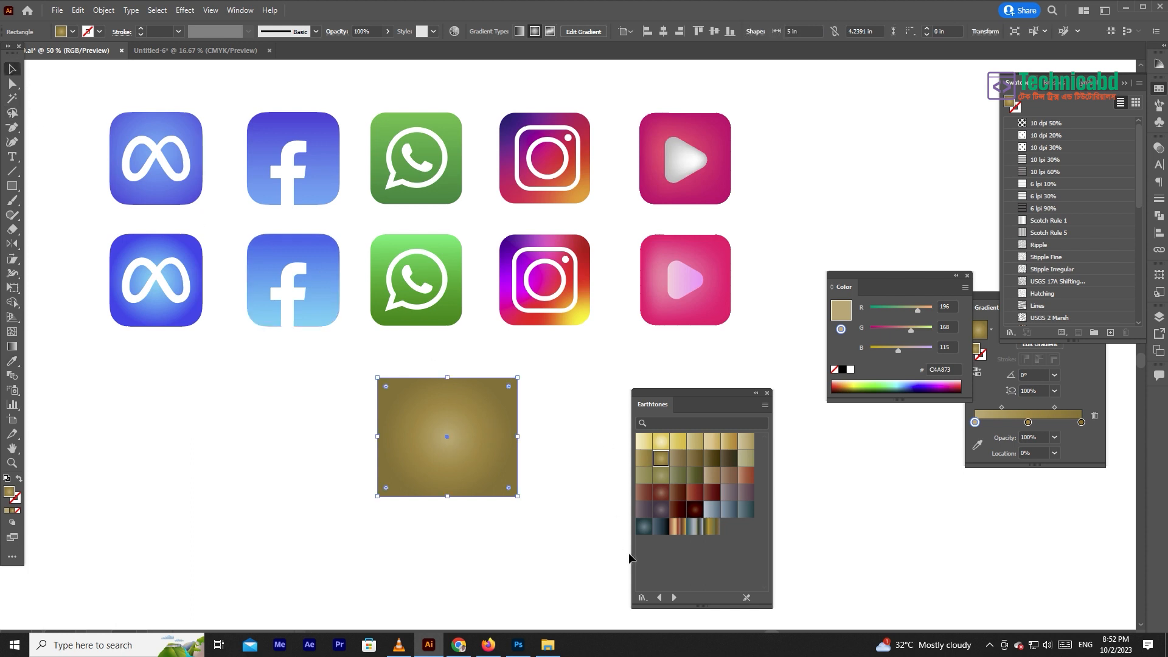
pyautogui.click(241, 10)
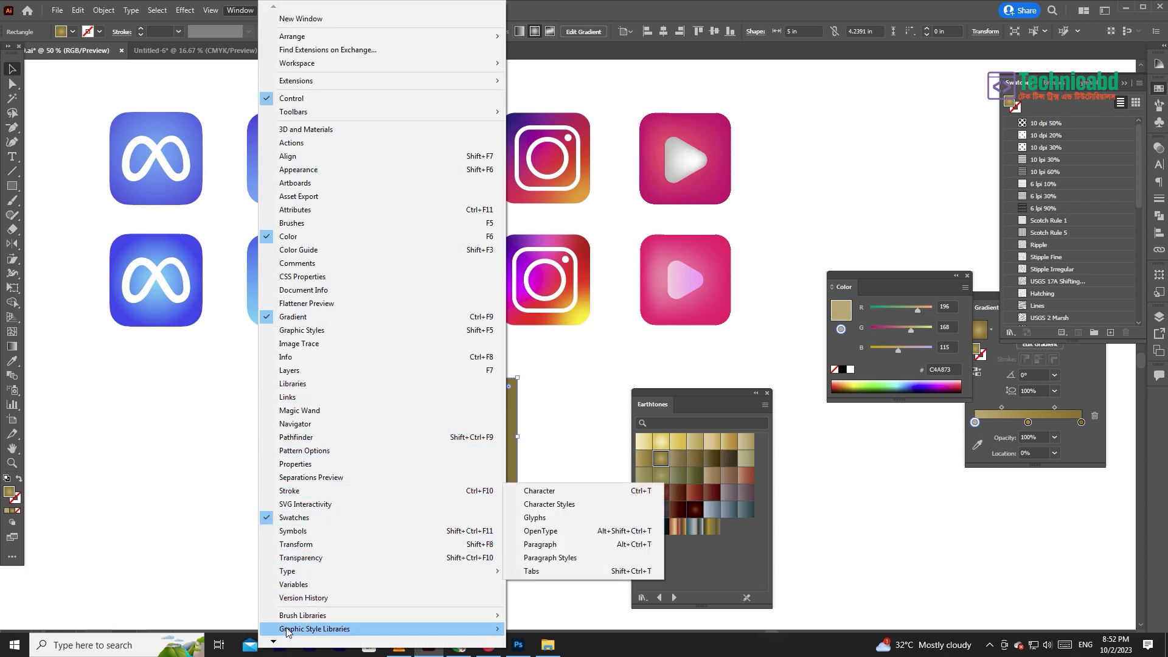
pyautogui.moveTo(274, 641)
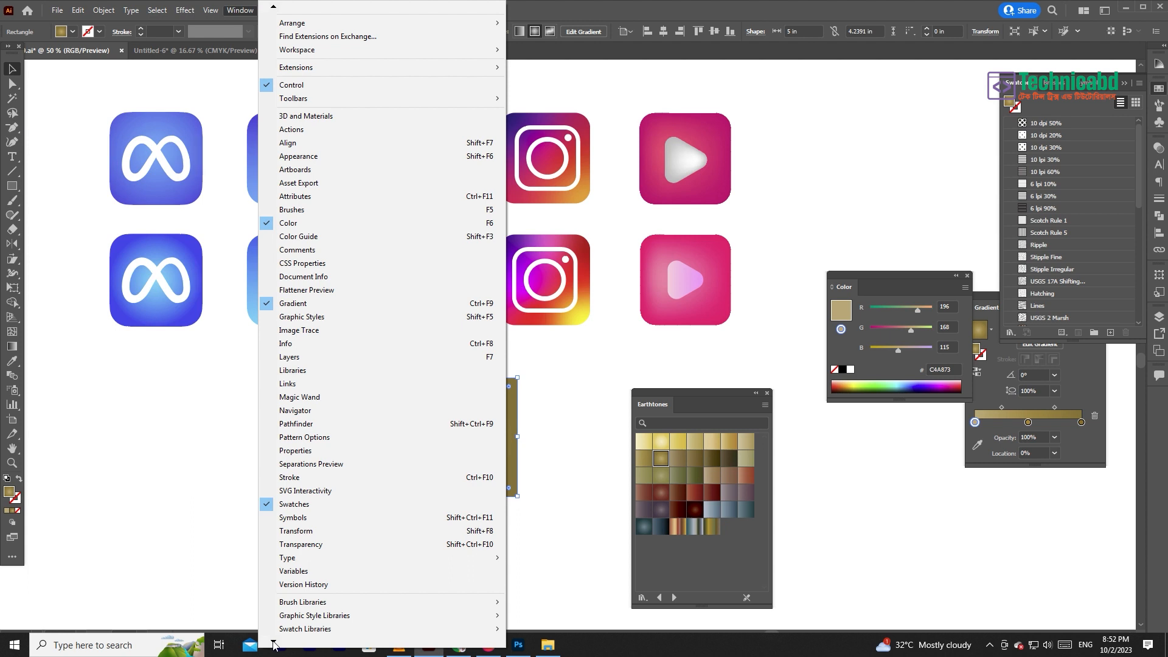
pyautogui.moveTo(459, 589)
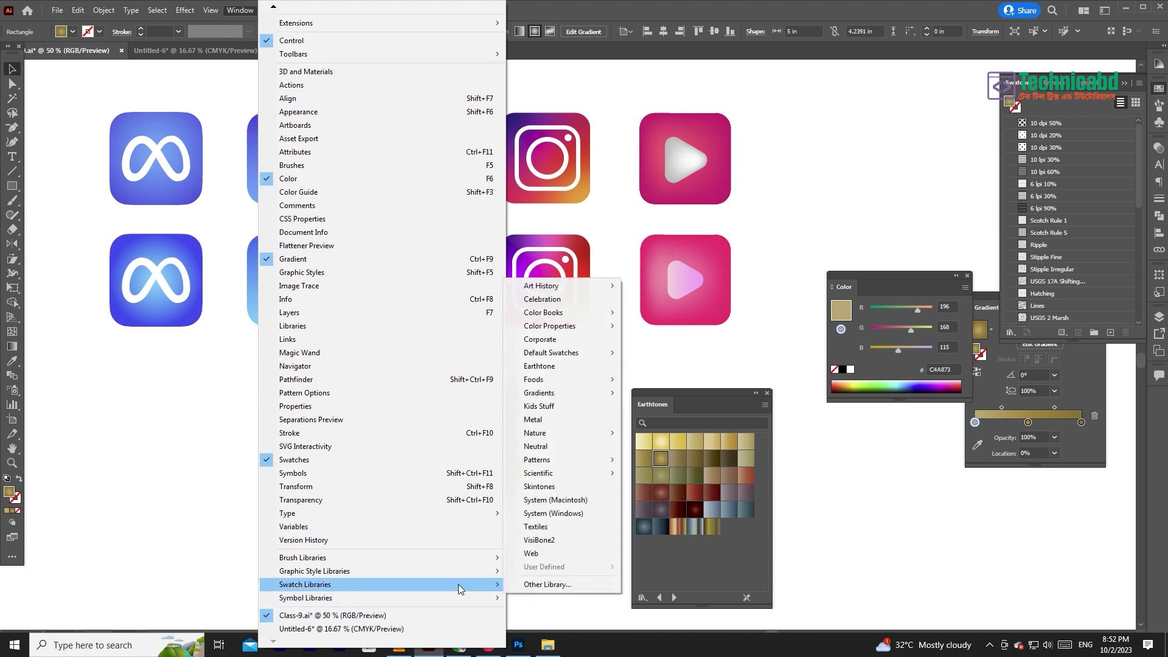
pyautogui.moveTo(588, 320)
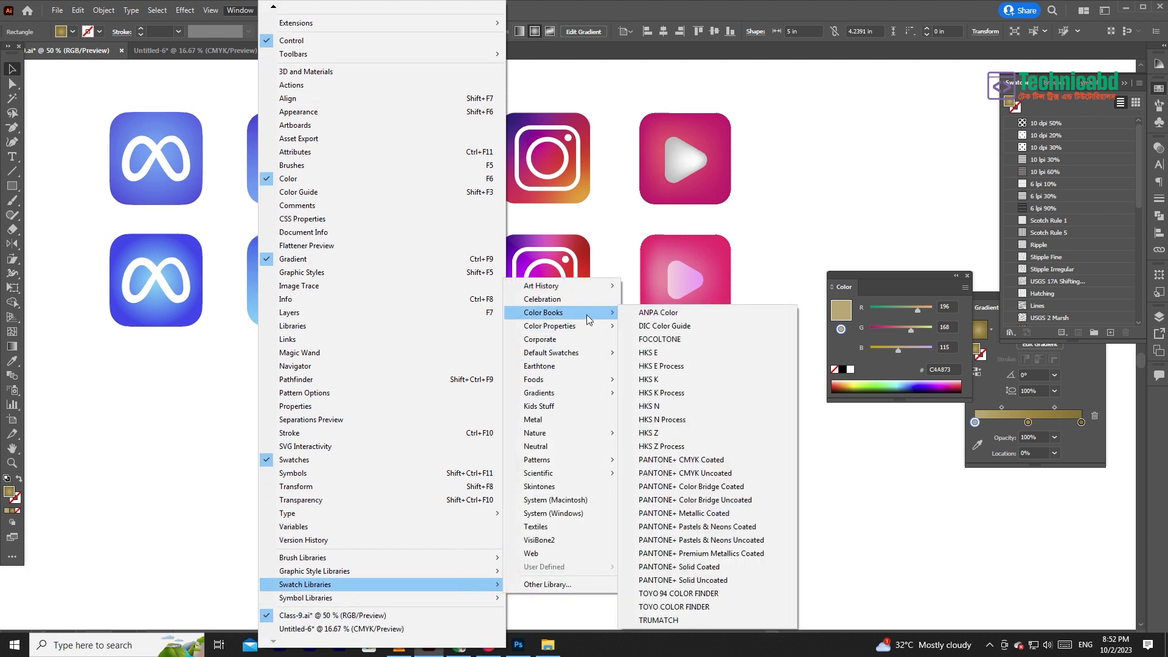
pyautogui.click(572, 366)
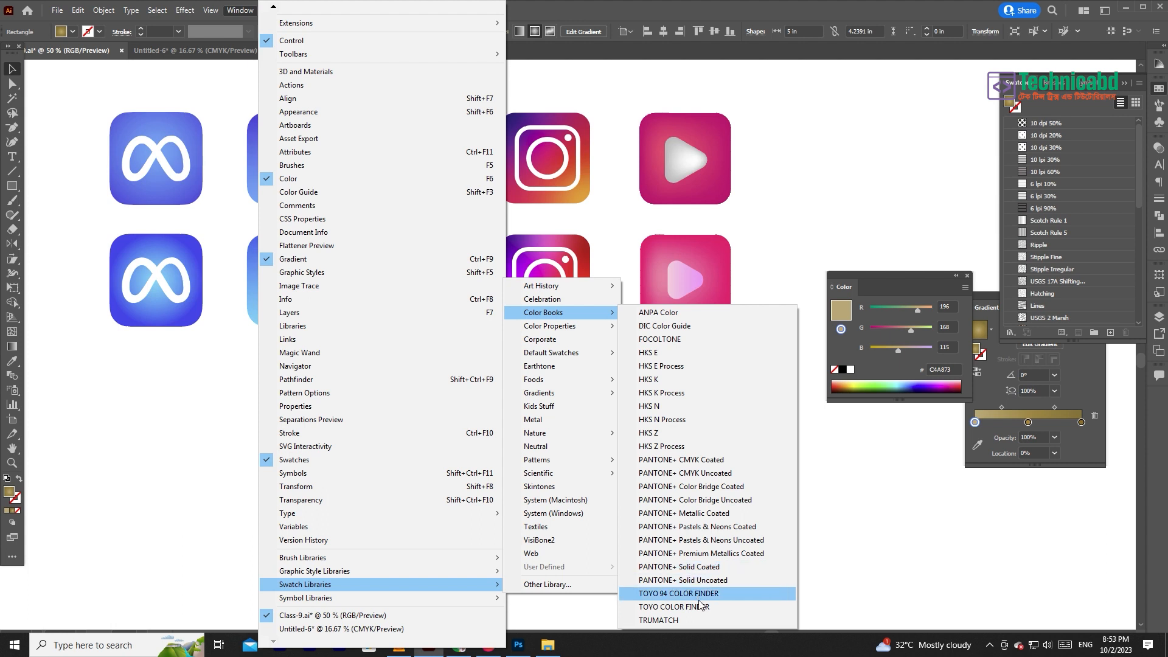
pyautogui.click(691, 568)
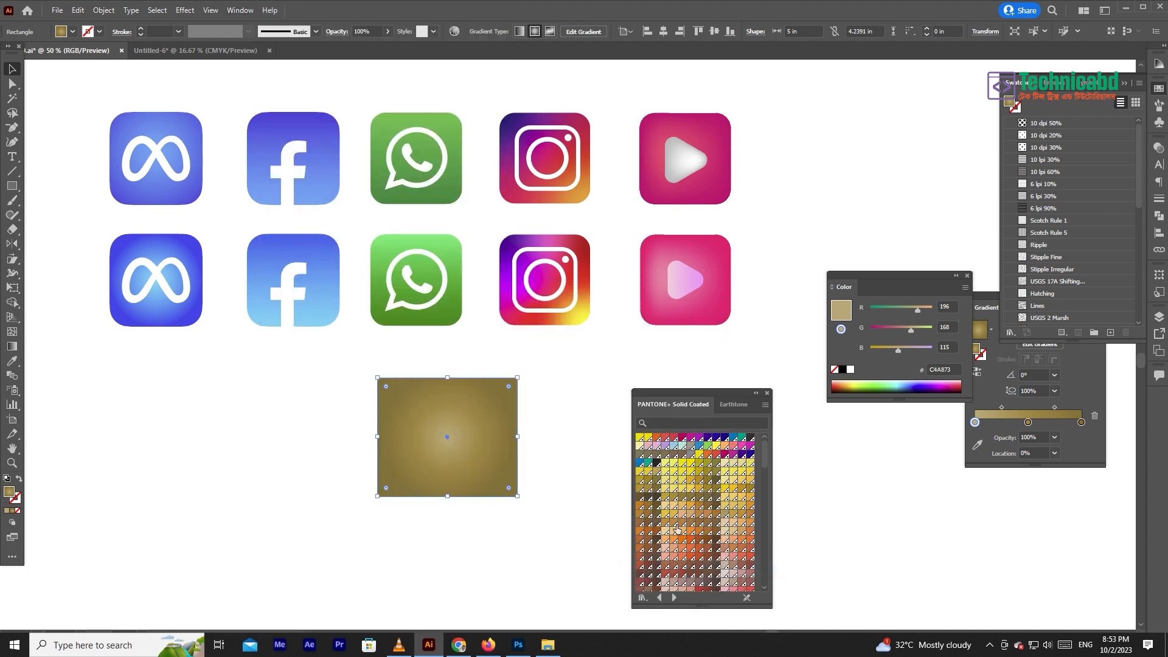
# - Try PANTONE 102 C and PANTONE Bright Orange C as the rectangle's fill, and convert the orange to CMYK sliders
pyautogui.click(682, 466)
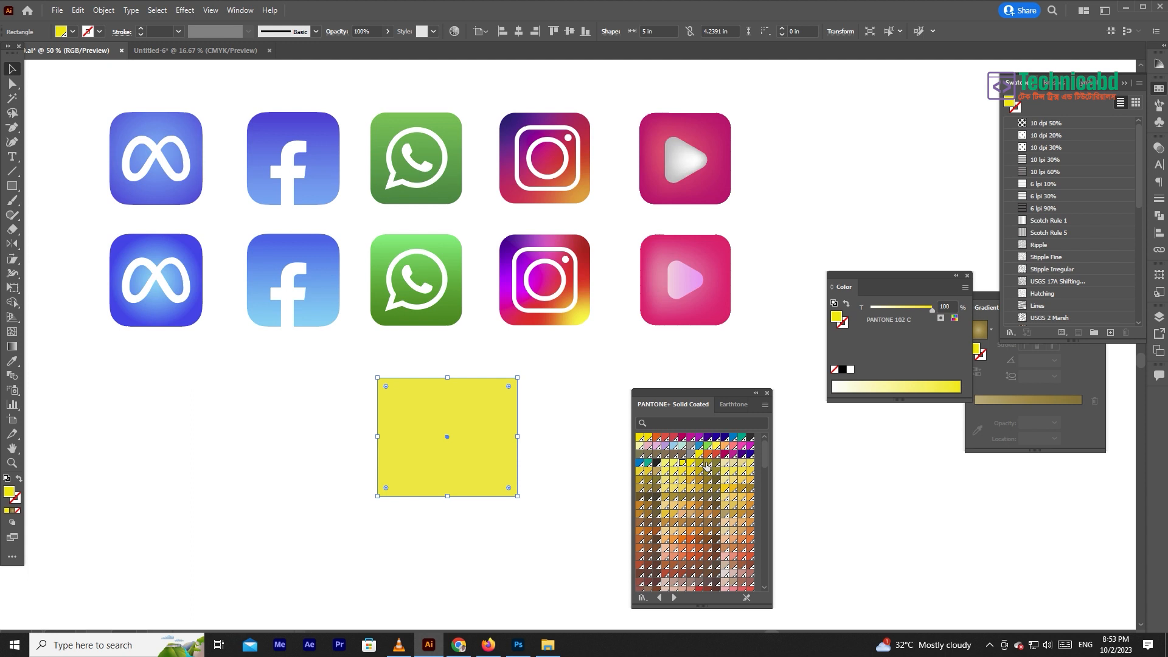
pyautogui.click(707, 454)
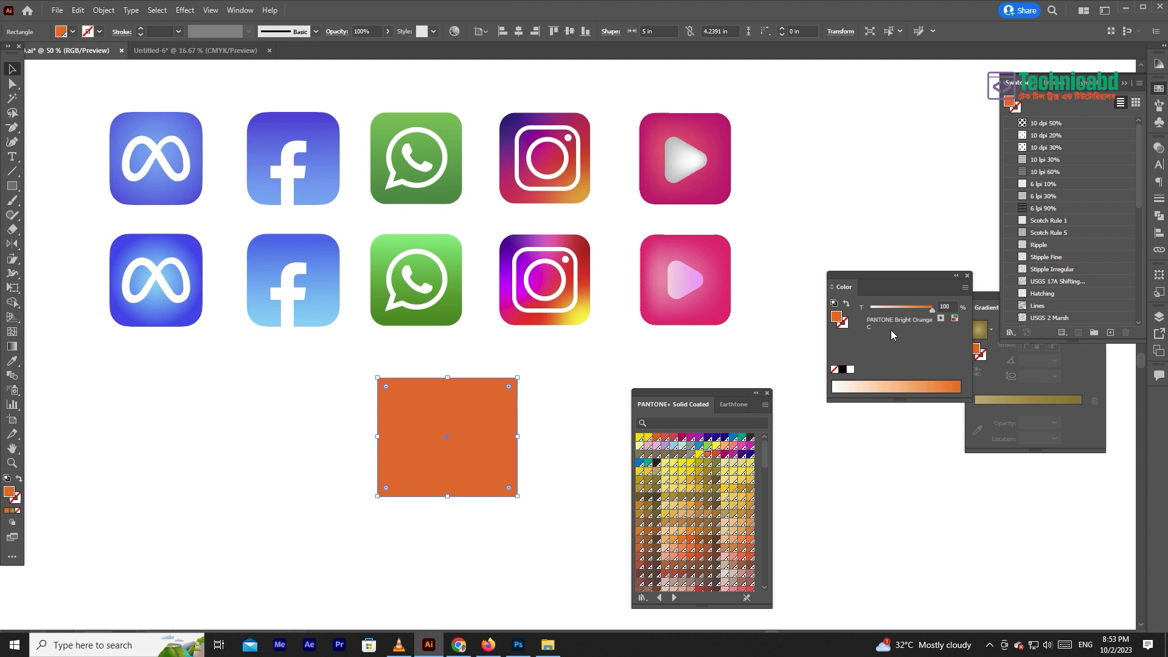
pyautogui.moveTo(911, 287); pyautogui.dragTo(631, 361)
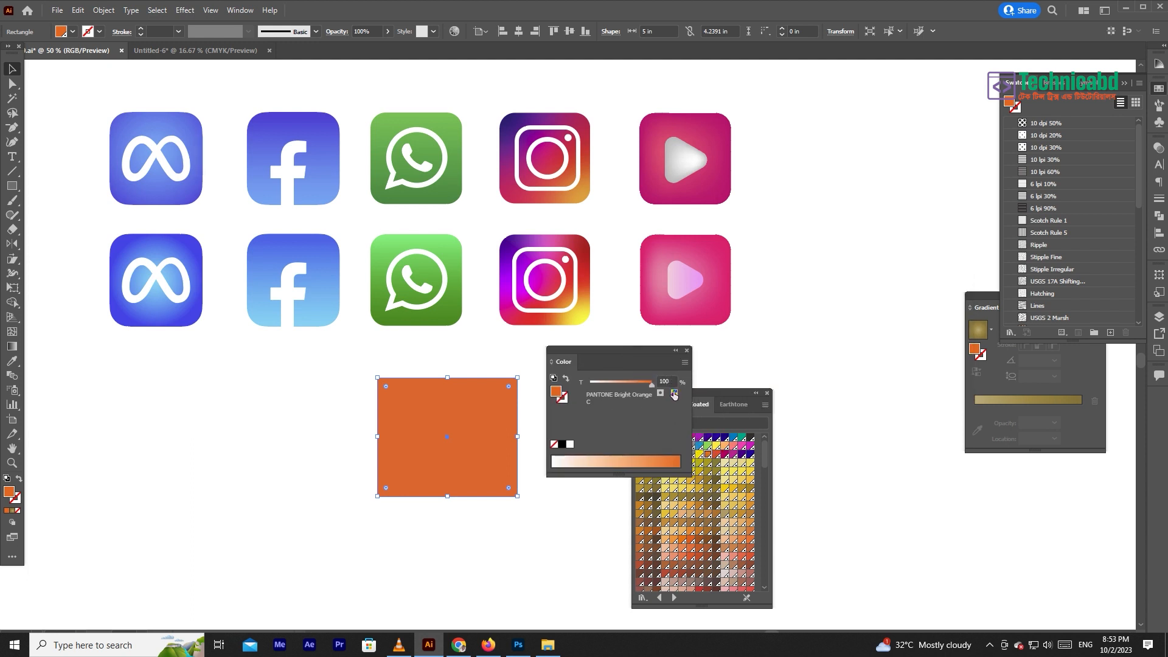
pyautogui.click(684, 363)
pyautogui.click(706, 423)
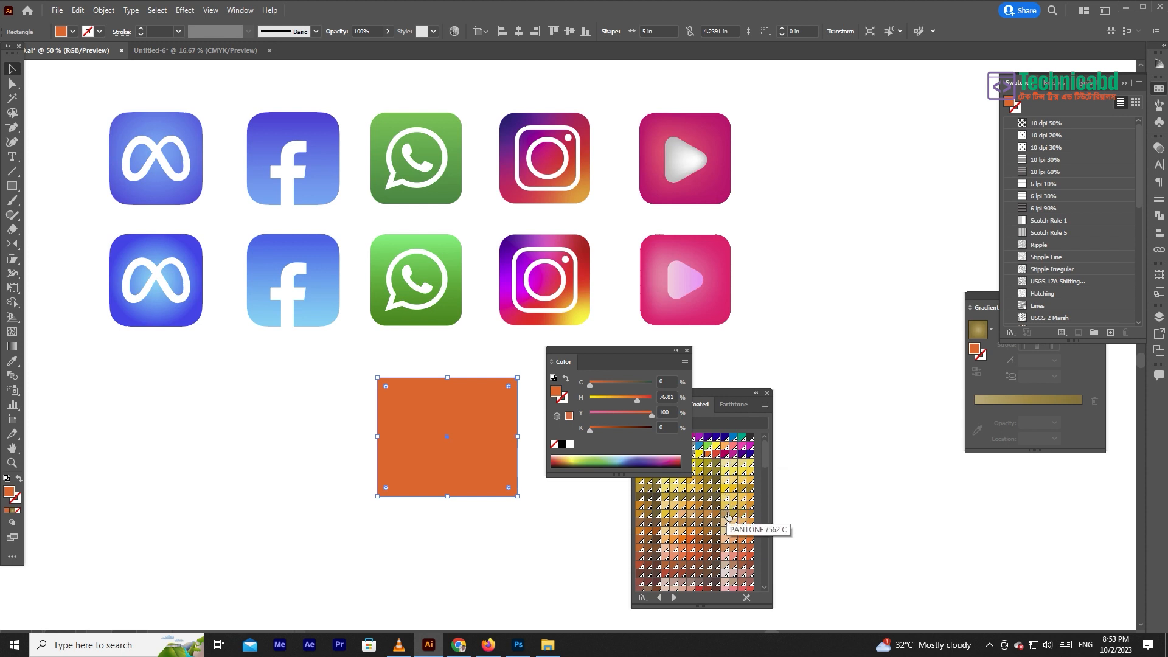
# - Try PANTONE Orange 021 C on the rectangle, settle on PANTONE Strong Red C, and convert that fill to CMYK
pyautogui.click(689, 543)
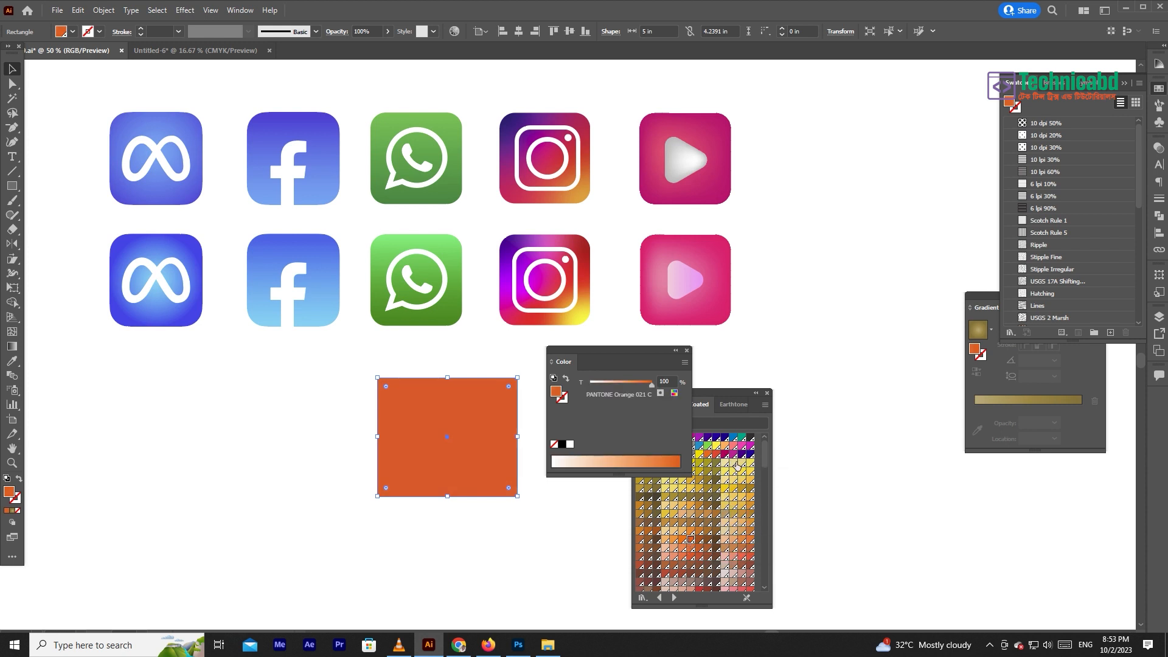
pyautogui.click(726, 455)
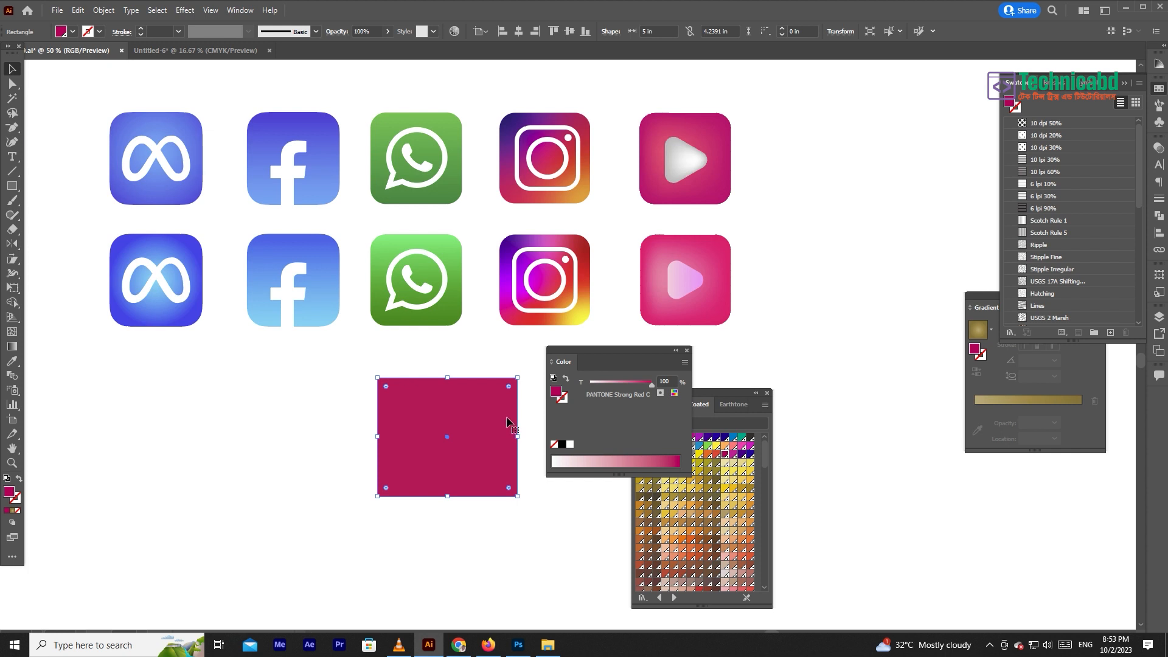
pyautogui.click(684, 363)
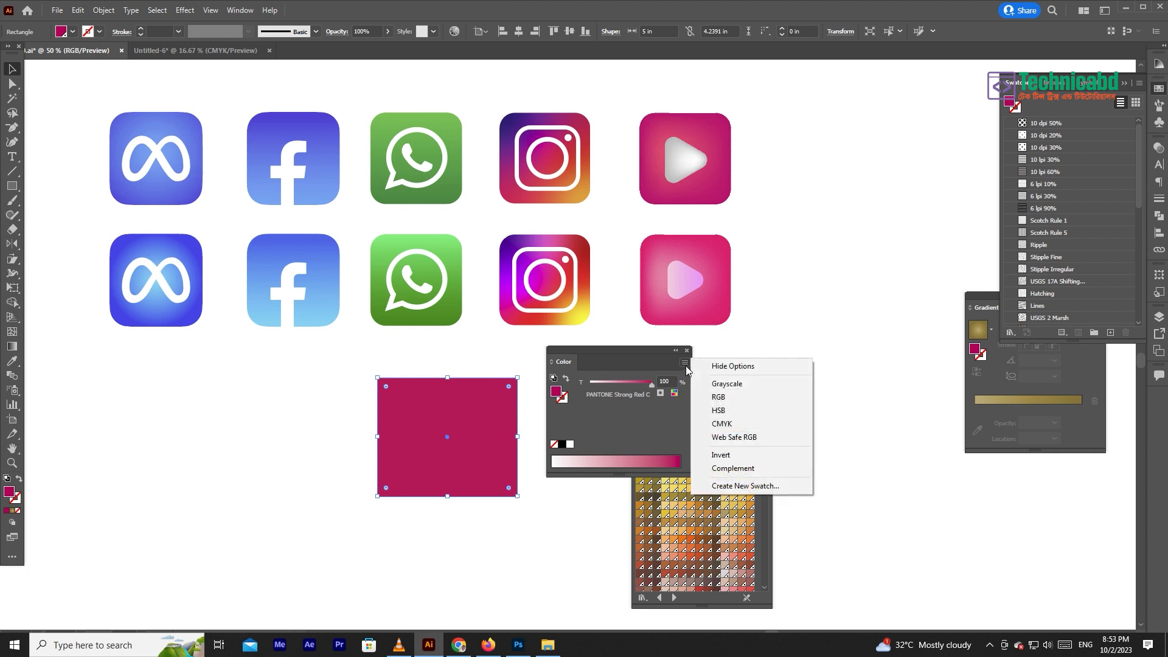
pyautogui.click(712, 422)
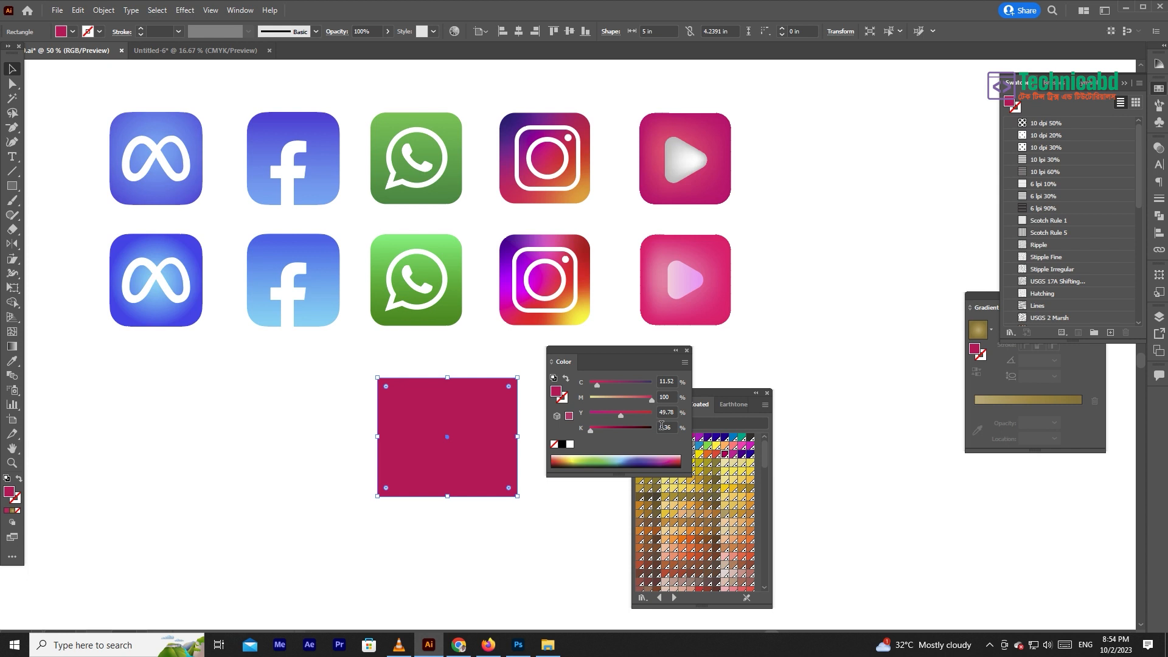
pyautogui.moveTo(652, 365); pyautogui.dragTo(887, 201)
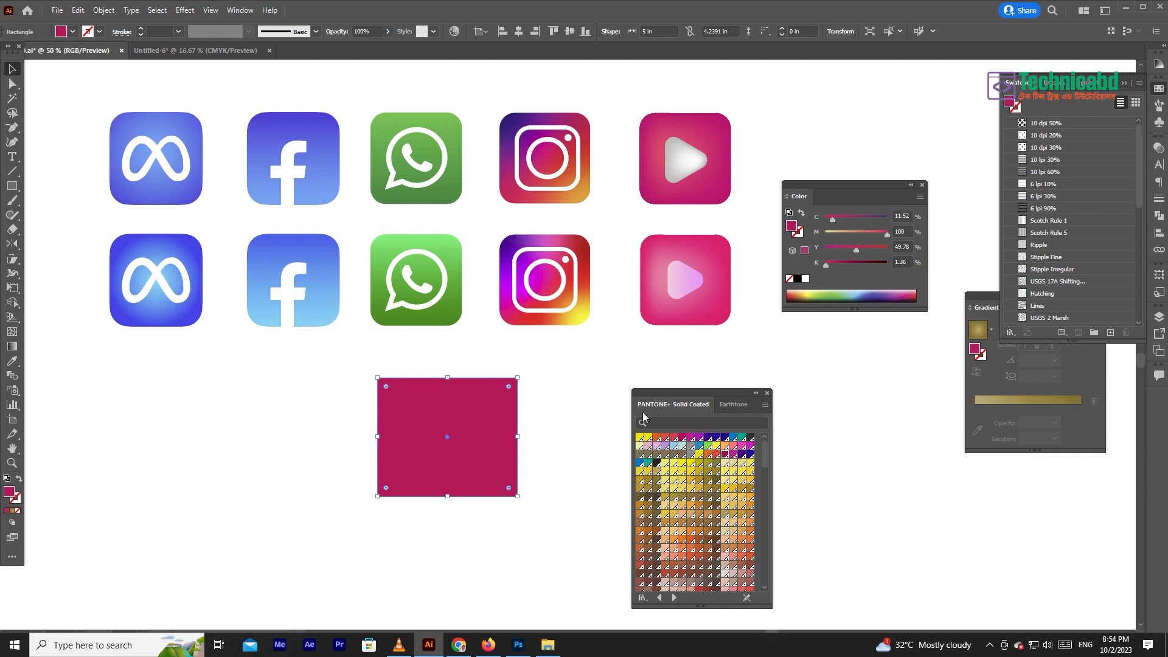
# - Shrink the rectangle to about 3.23 by 3.11 in and reposition it below the icons, clear of the swatch library
pyautogui.moveTo(464, 412); pyautogui.dragTo(535, 416)
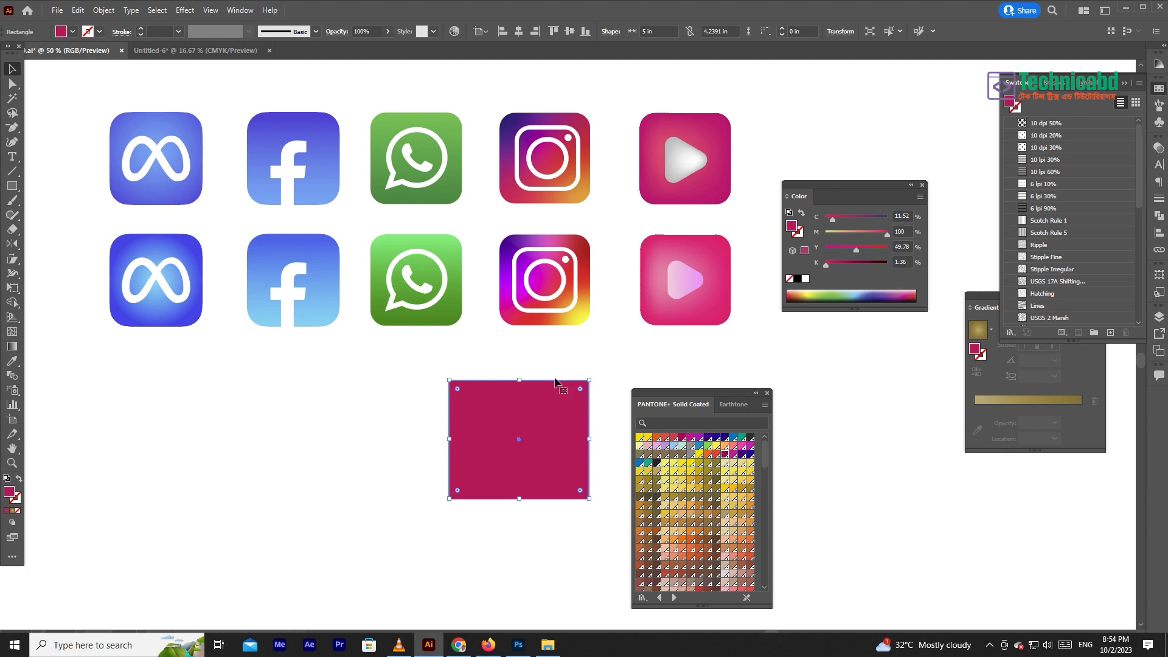
pyautogui.click(596, 354)
pyautogui.moveTo(549, 416); pyautogui.dragTo(551, 418)
pyautogui.moveTo(688, 393); pyautogui.dragTo(845, 360)
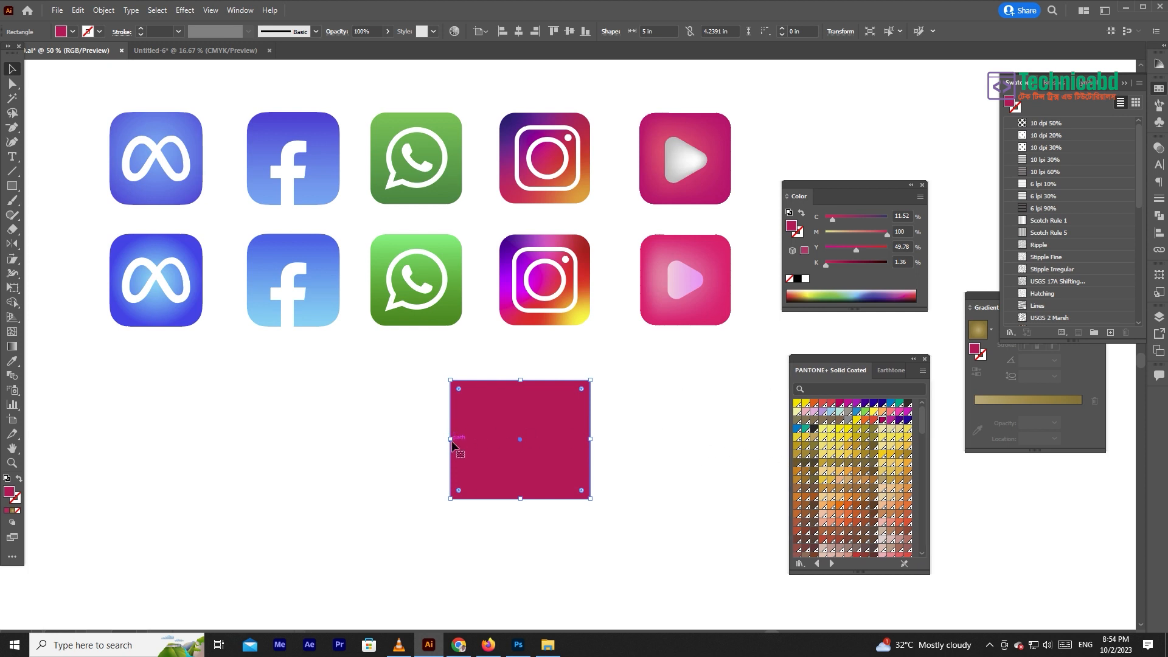
pyautogui.moveTo(451, 438); pyautogui.dragTo(500, 436)
pyautogui.moveTo(547, 500); pyautogui.dragTo(558, 420)
pyautogui.click(648, 475)
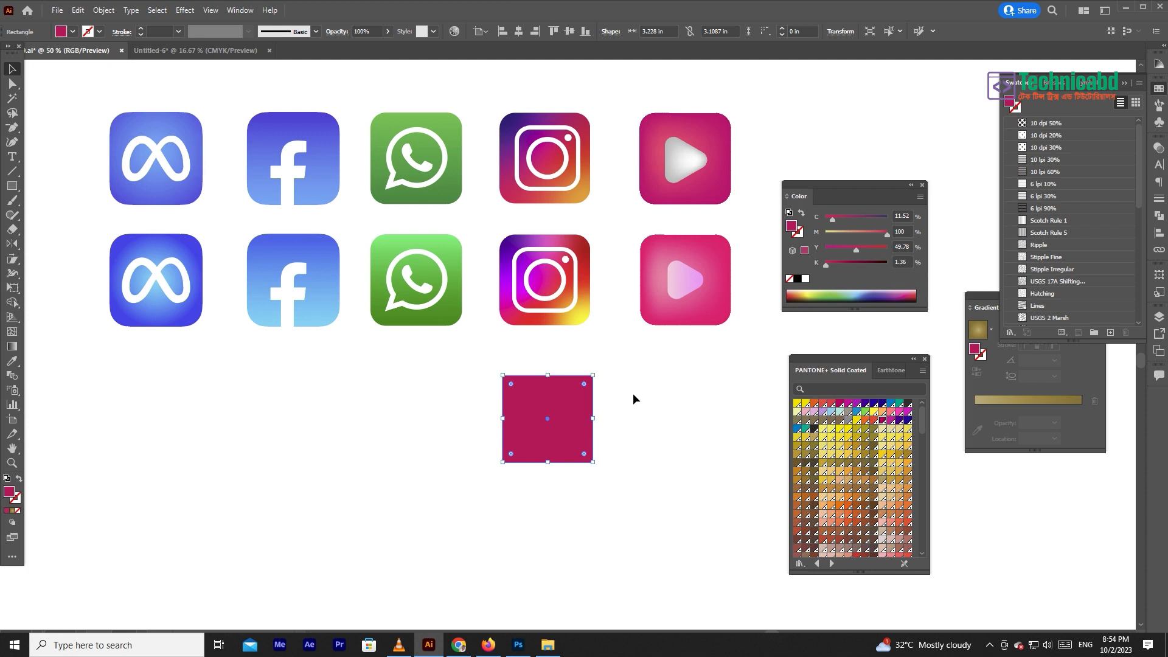
pyautogui.moveTo(580, 419); pyautogui.dragTo(625, 422)
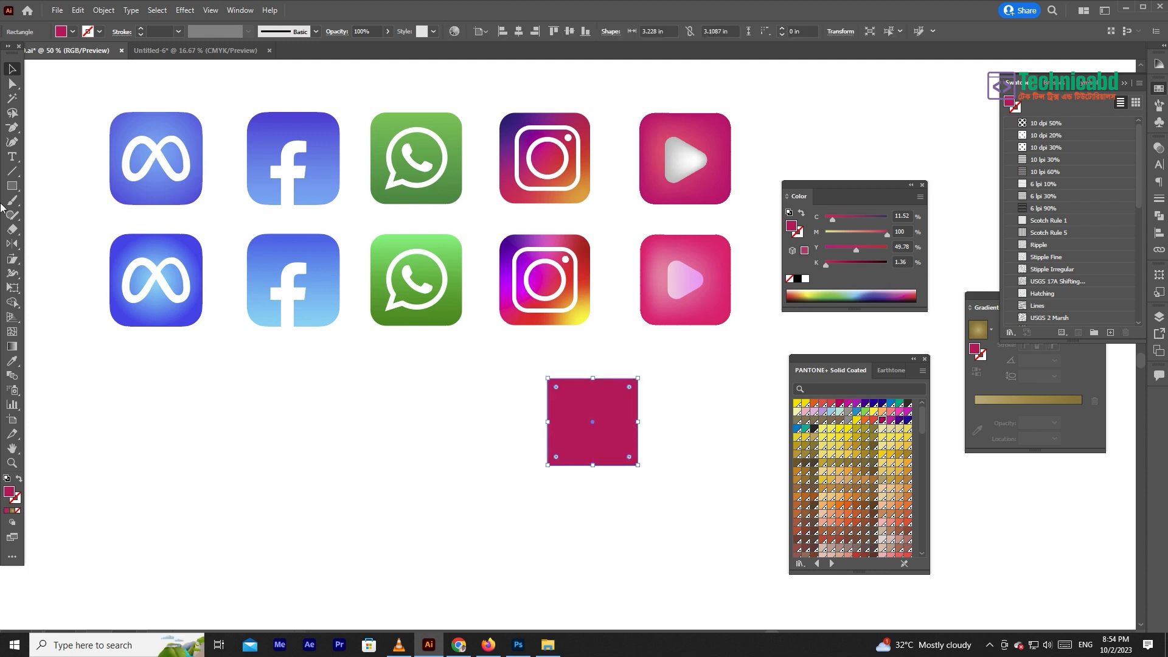
# - Draw a circle about 3.57 in across below the Meta icon and place a duplicate of it well to the right
pyautogui.moveTo(12, 186); pyautogui.dragTo(42, 211)
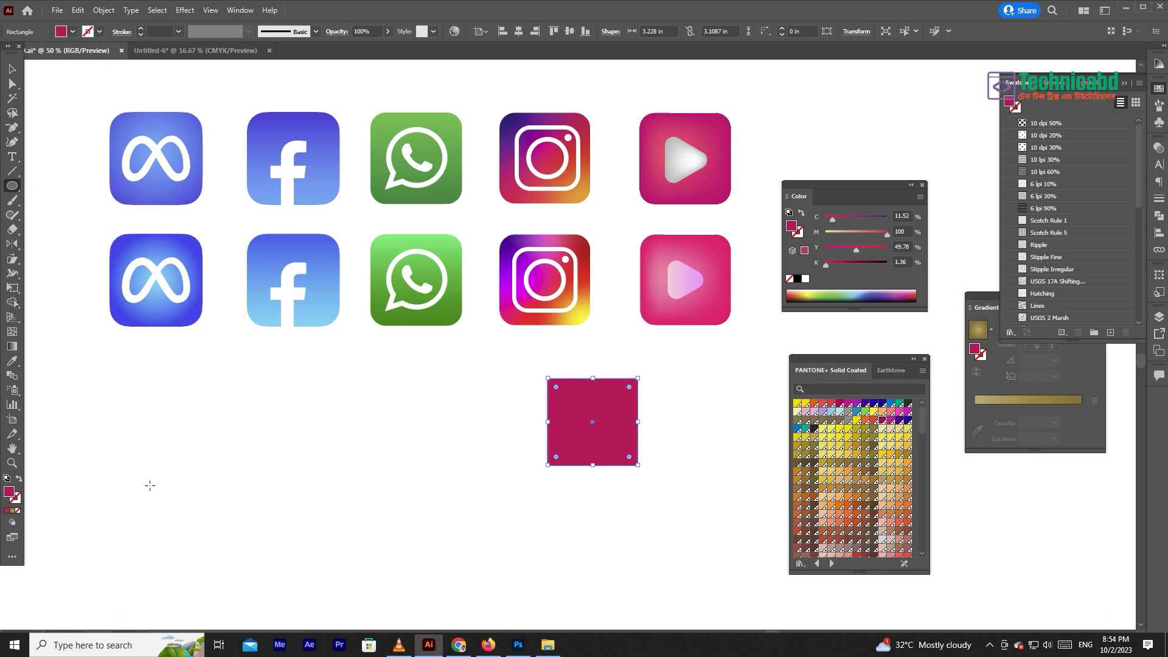
pyautogui.moveTo(149, 485); pyautogui.dragTo(199, 534)
pyautogui.click(14, 71)
pyautogui.moveTo(133, 461); pyautogui.dragTo(434, 488)
pyautogui.moveTo(497, 486); pyautogui.dragTo(579, 487)
# - Delete the crimson rectangle and shift the left circle slightly to the right
pyautogui.click(609, 389)
pyautogui.press('Delete')
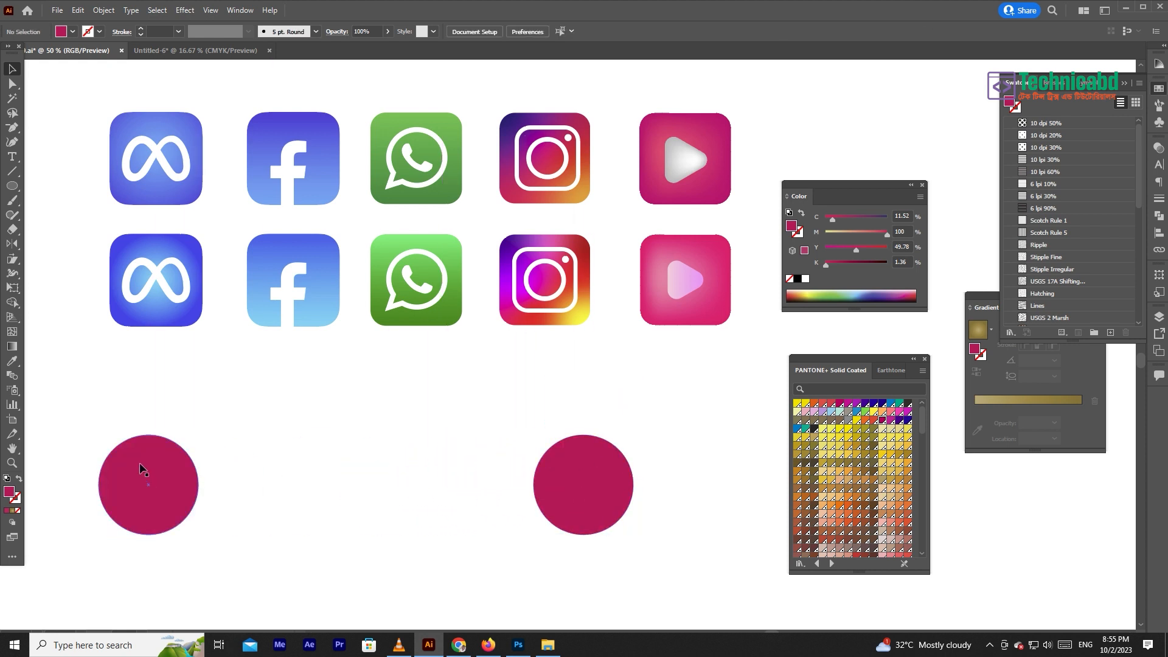
pyautogui.moveTo(140, 469); pyautogui.dragTo(158, 469)
# - Recolour the right circle red with cyan 0% and yellow 100%, and the left circle yellow with magenta 0% and yellow 100%
pyautogui.click(621, 497)
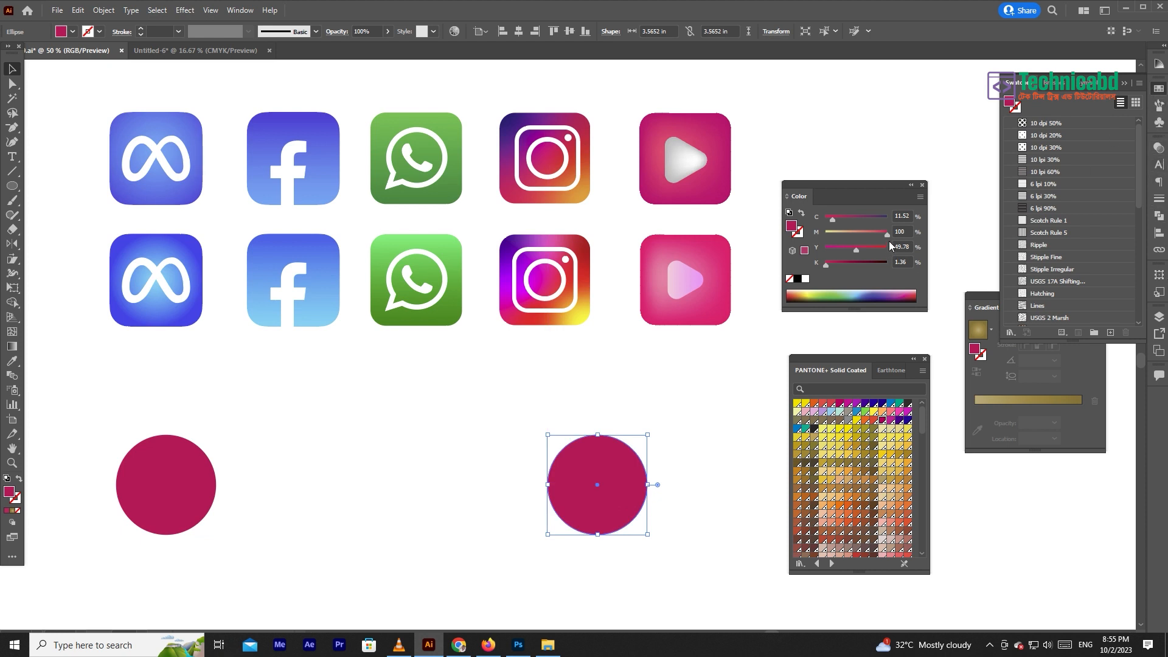
pyautogui.moveTo(857, 222); pyautogui.dragTo(740, 227)
pyautogui.moveTo(856, 250); pyautogui.dragTo(960, 261)
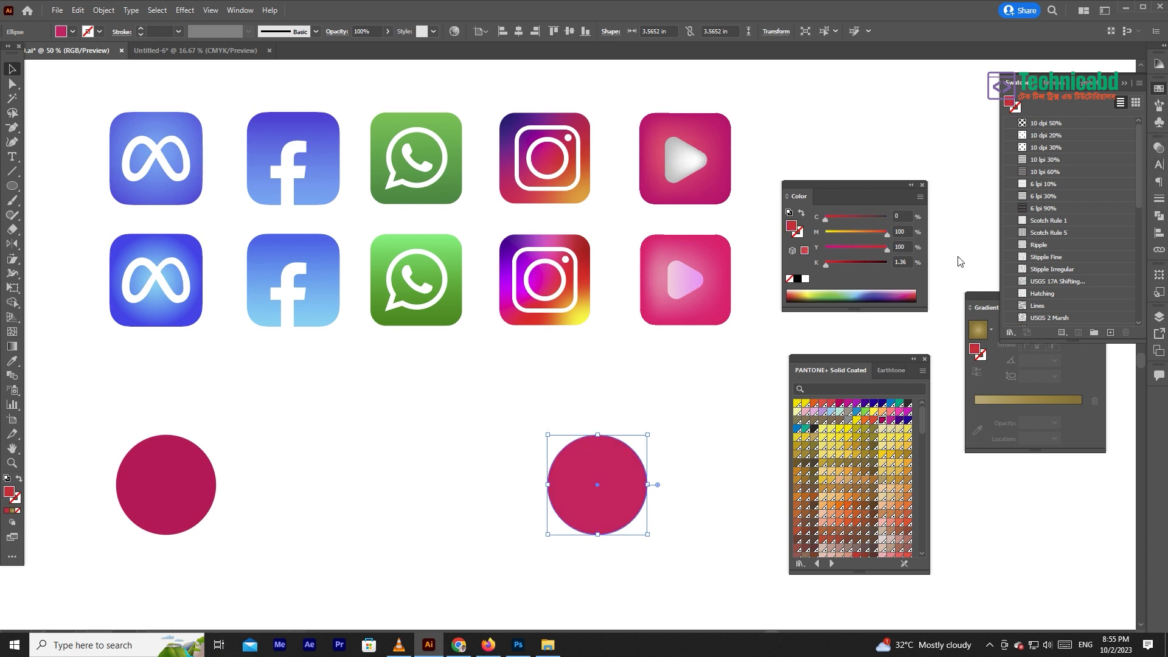
pyautogui.click(141, 498)
pyautogui.moveTo(886, 235); pyautogui.dragTo(778, 230)
pyautogui.moveTo(859, 250); pyautogui.dragTo(1063, 251)
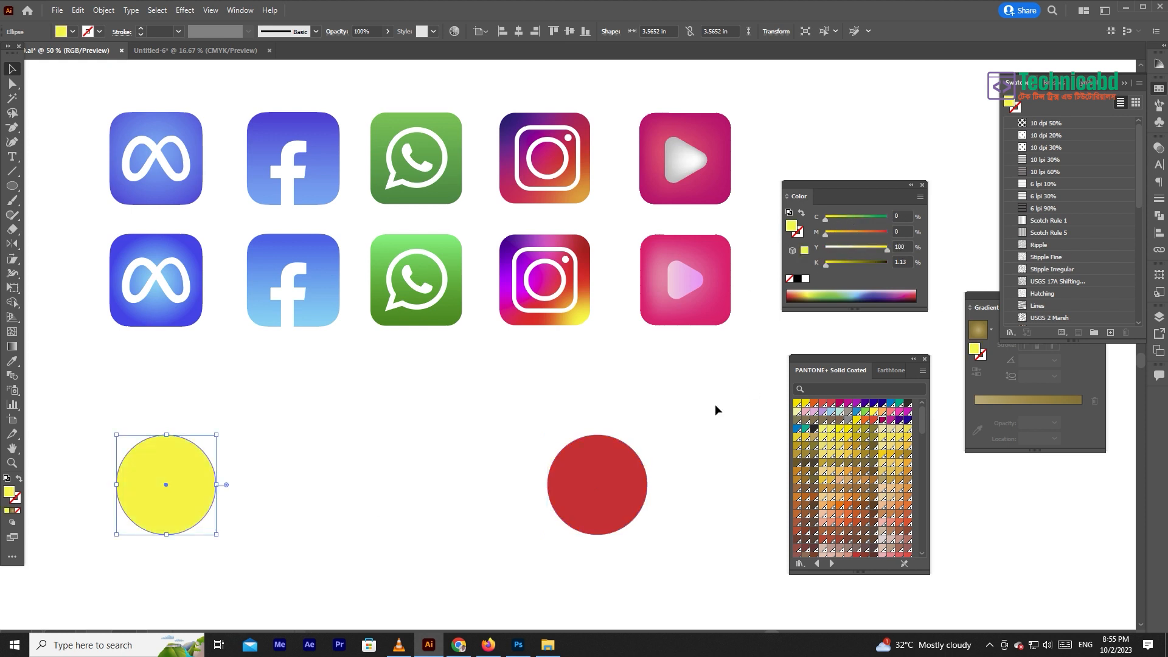
# - Move the red circle farther right, fine-tune its CMYK red, and scale it proportionally to less than half its size
pyautogui.keyDown('shift'); pyautogui.click(568, 491); pyautogui.keyUp('shift')
pyautogui.click(680, 431)
pyautogui.moveTo(592, 489); pyautogui.dragTo(652, 489)
pyautogui.moveTo(885, 235); pyautogui.dragTo(823, 222)
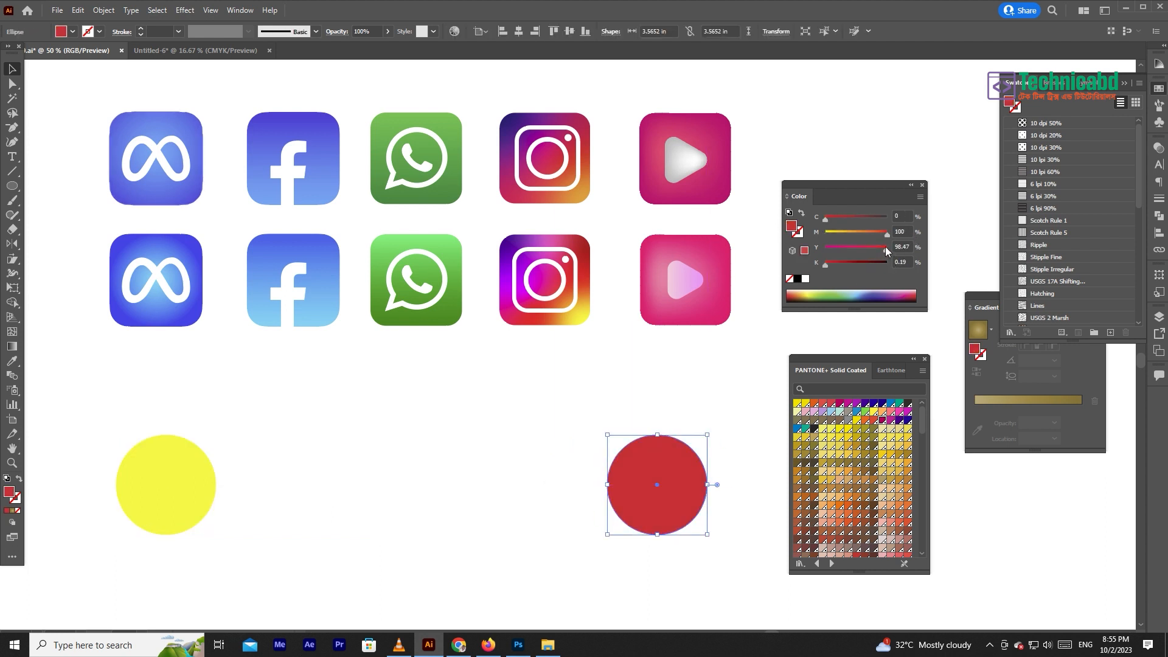
pyautogui.moveTo(826, 268); pyautogui.dragTo(818, 268)
pyautogui.moveTo(707, 435); pyautogui.dragTo(679, 452)
# - Blend the yellow and red circles using Specified Steps spacing with 8 steps
pyautogui.keyDown('shift'); pyautogui.click(199, 485); pyautogui.keyUp('shift')
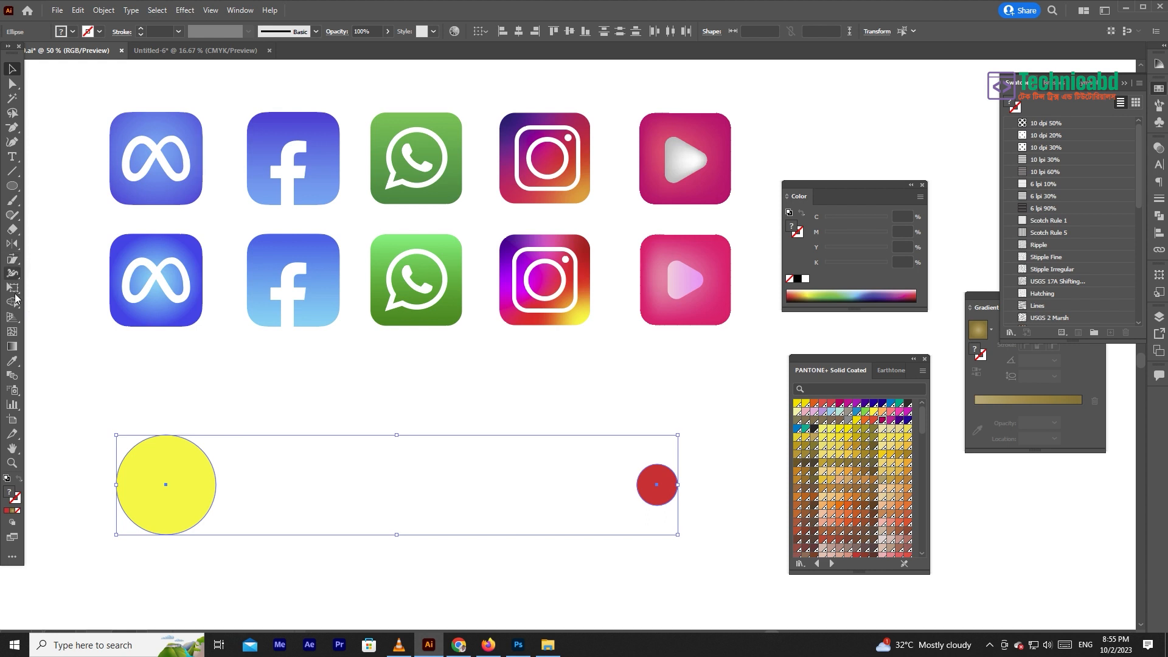
pyautogui.doubleClick(13, 376)
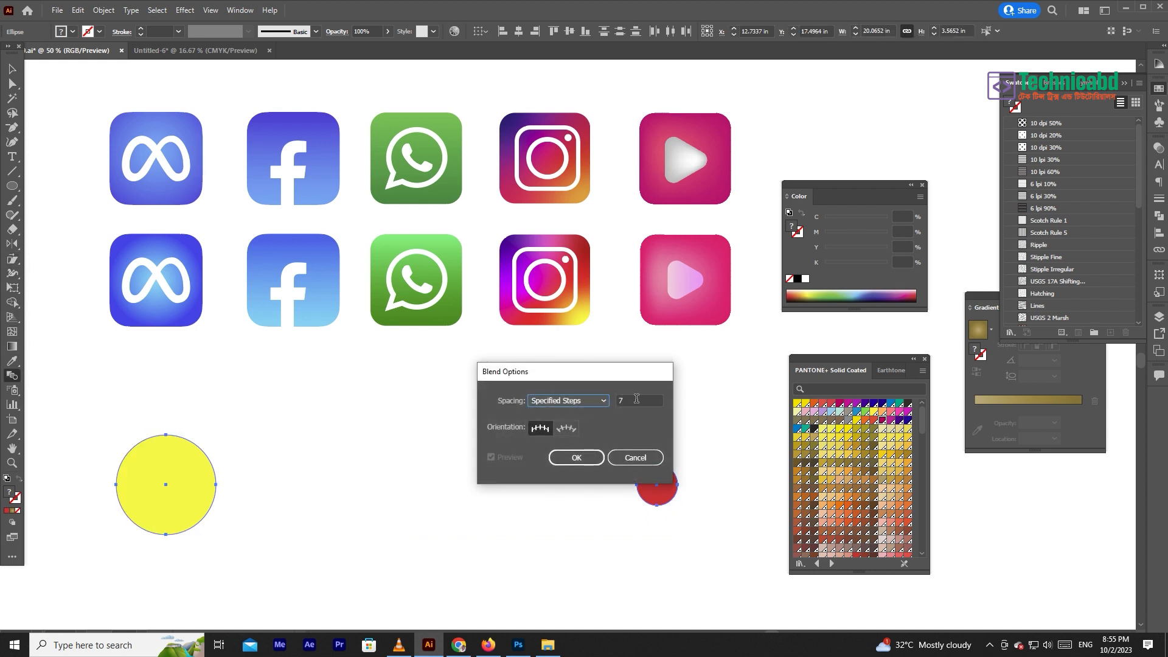
pyautogui.click(636, 399)
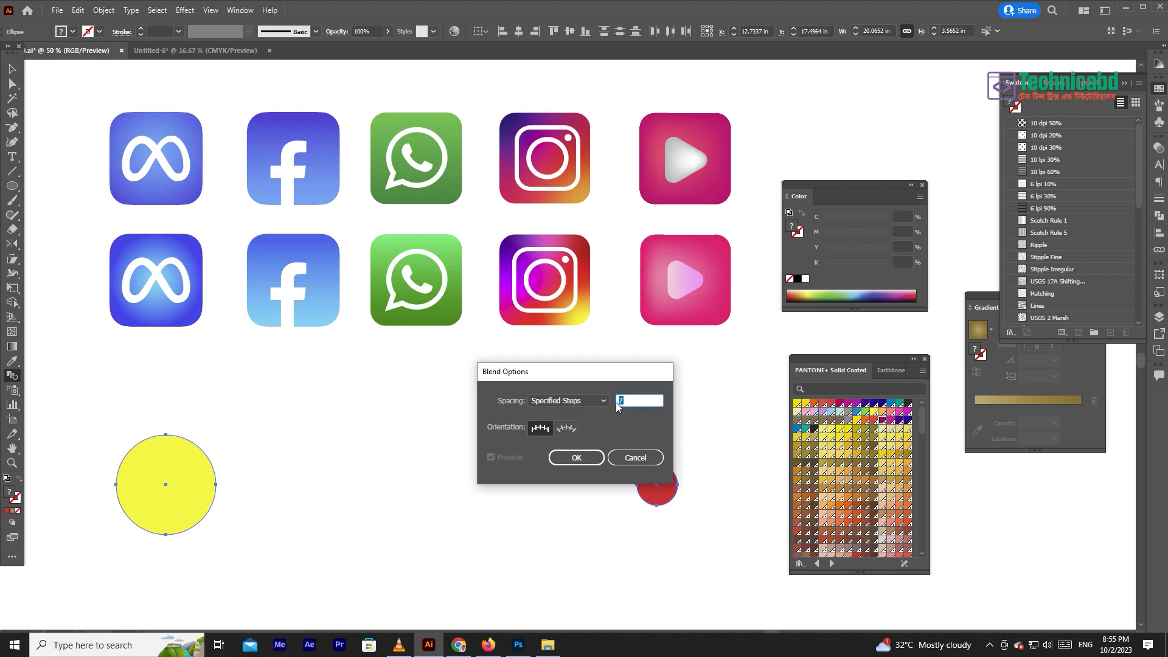
pyautogui.click(581, 459)
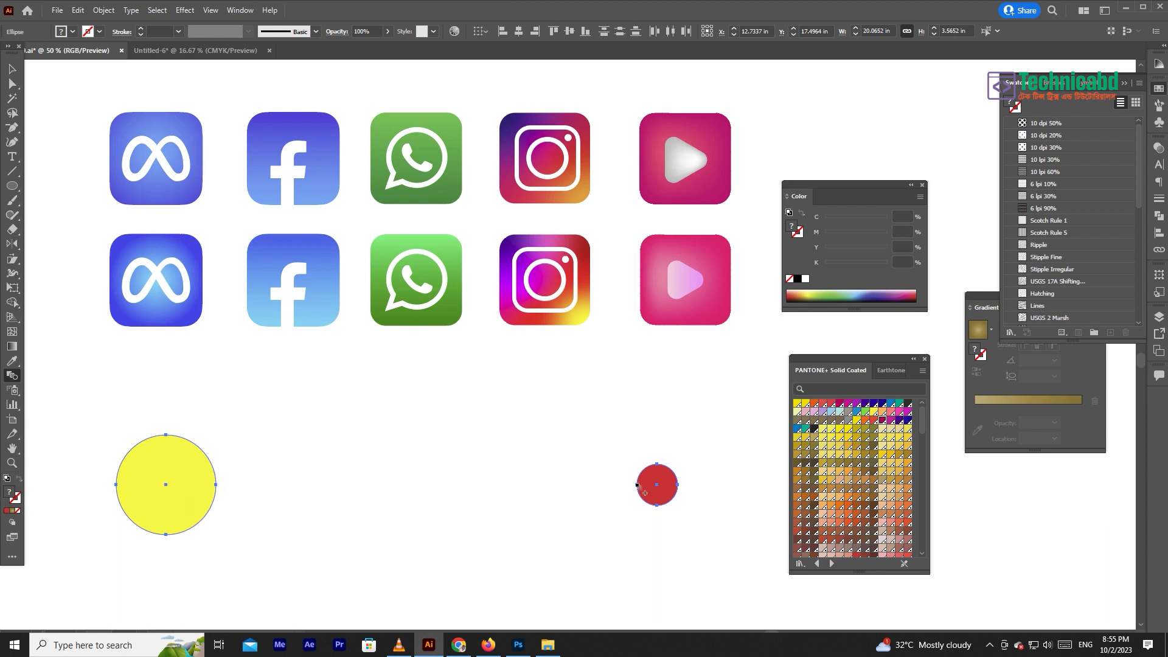
pyautogui.click(680, 487)
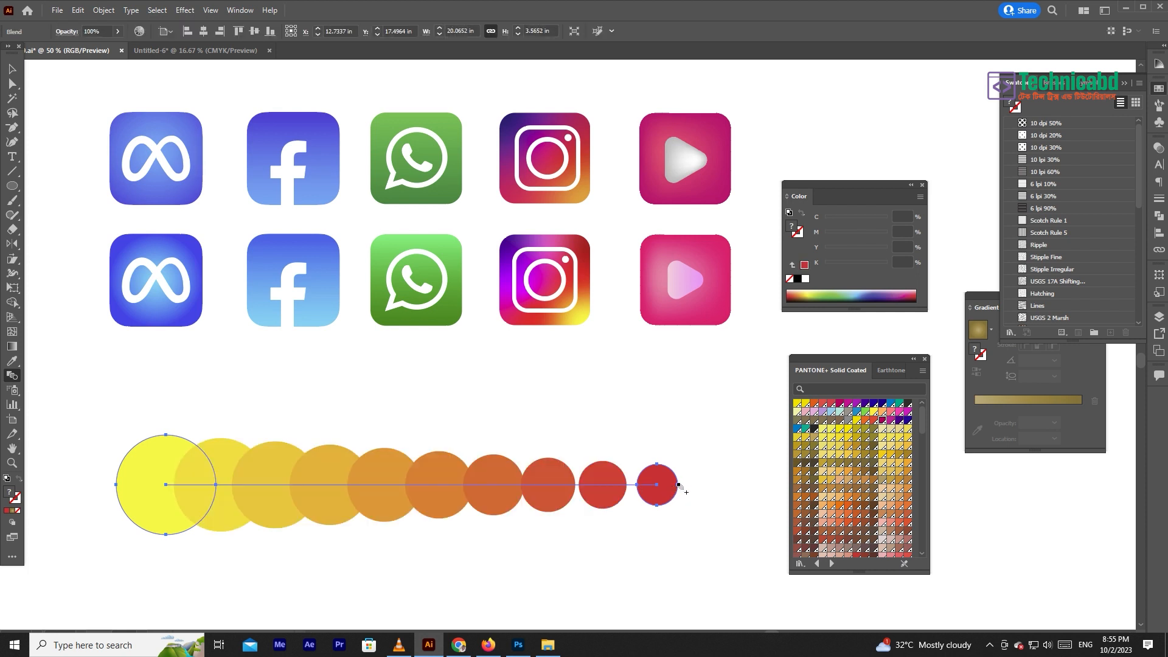
pyautogui.click(12, 68)
pyautogui.click(334, 434)
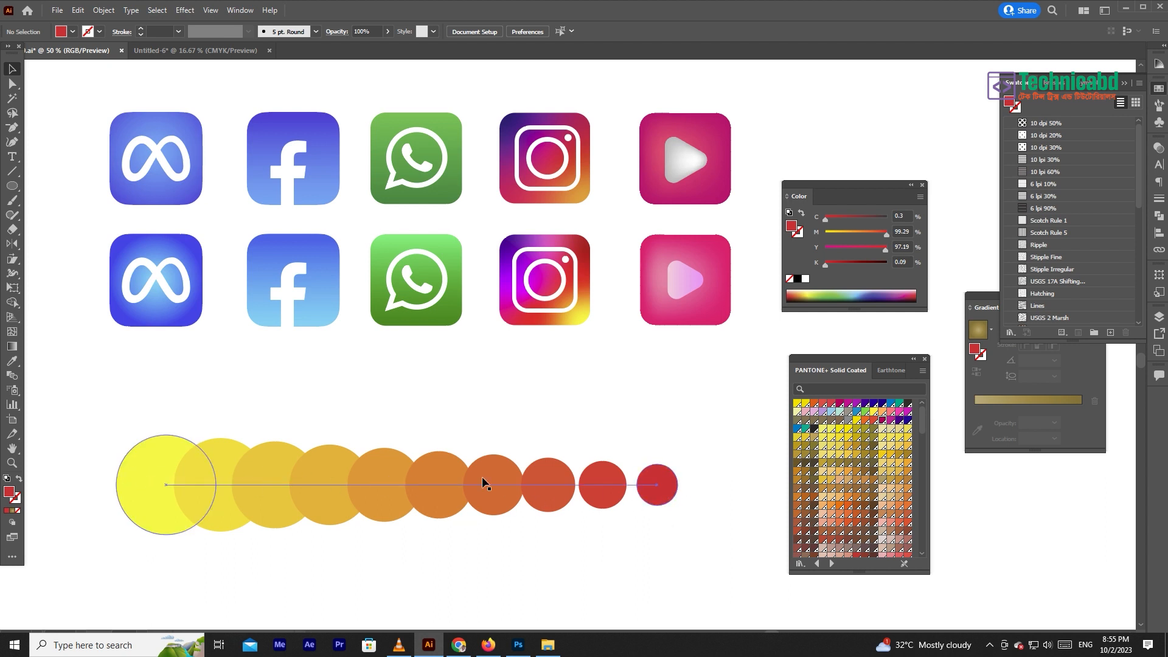
# - Expand the blend's object and fill into separate shapes and shift the resulting group slightly upward
pyautogui.click(440, 496)
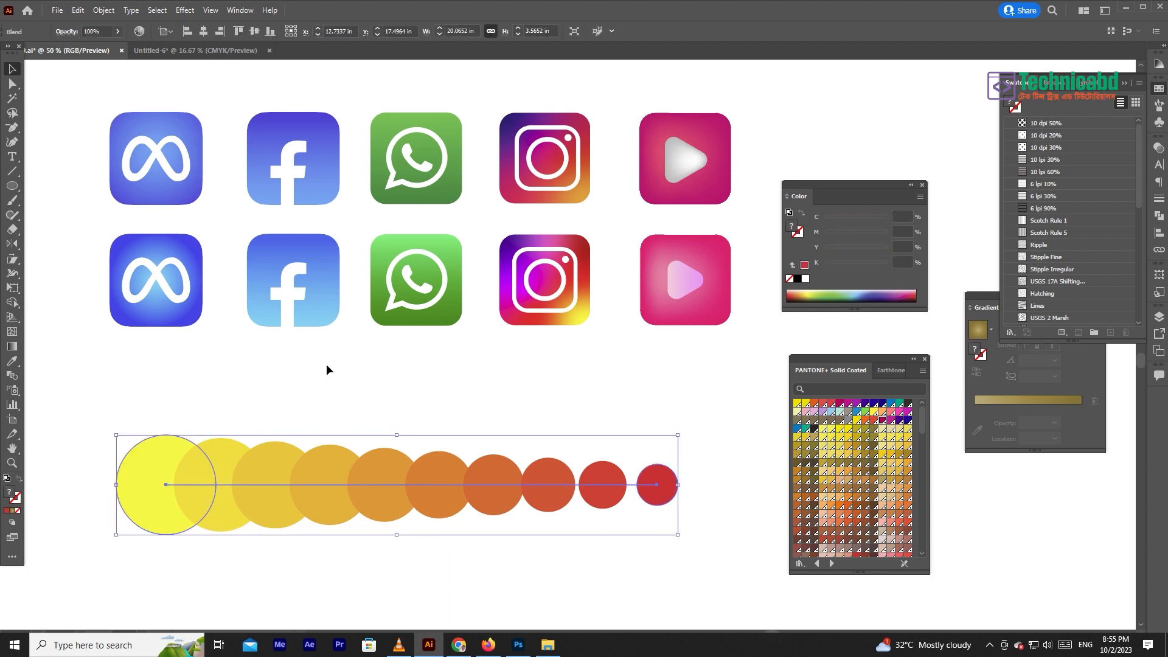
pyautogui.click(103, 11)
pyautogui.click(124, 153)
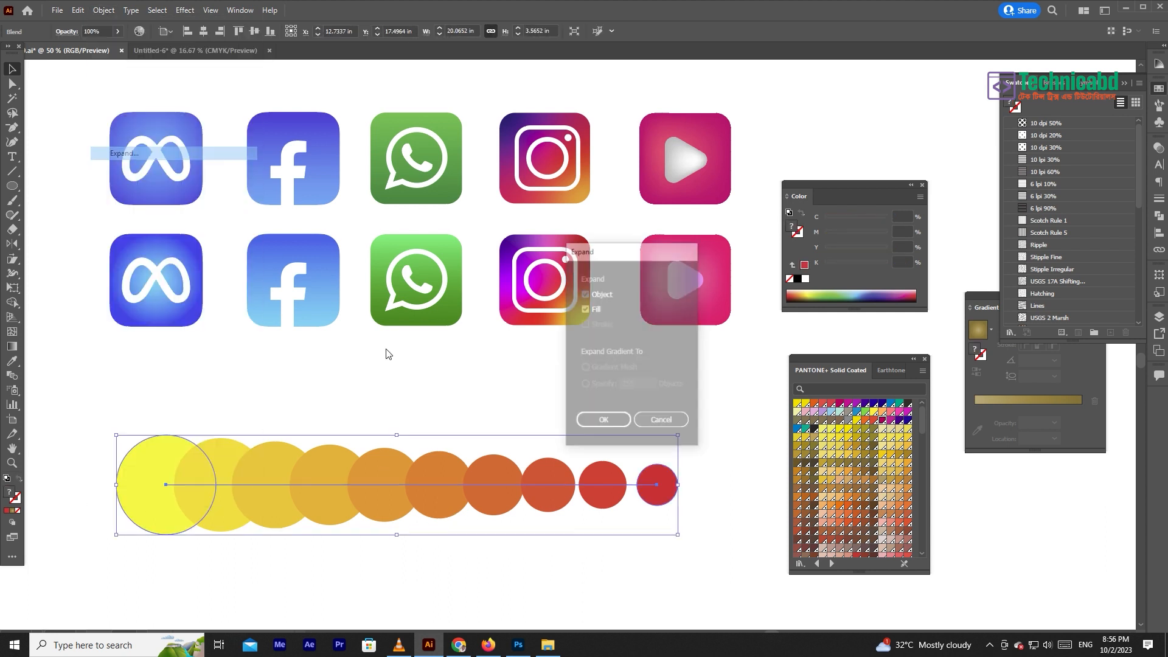
pyautogui.moveTo(490, 461); pyautogui.dragTo(469, 411)
# - Ungroup the expanded circles and move the two middle orange ones above the row
pyautogui.rightClick(494, 457)
pyautogui.click(528, 516)
pyautogui.click(428, 461)
pyautogui.moveTo(375, 454); pyautogui.dragTo(393, 401)
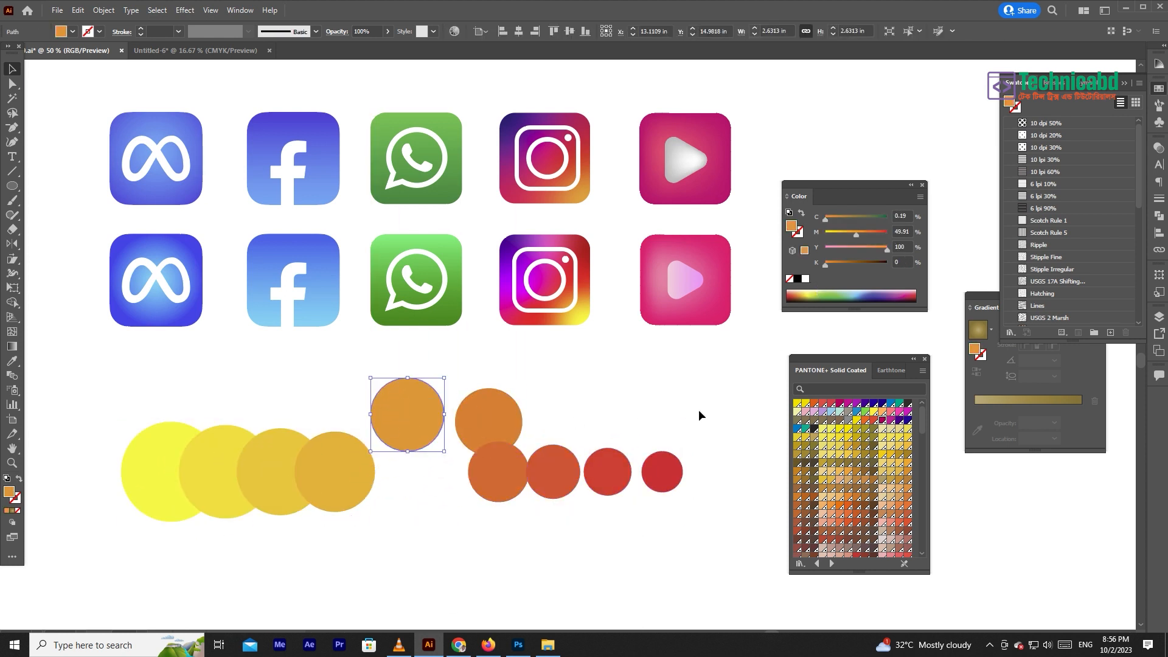
# - Undo the circle moves so the raised orange circles return to their places in the row
pyautogui.moveTo(622, 461); pyautogui.dragTo(635, 408)
pyautogui.hotkey('ctrl', 'z')
pyautogui.hotkey('ctrl', 'z')
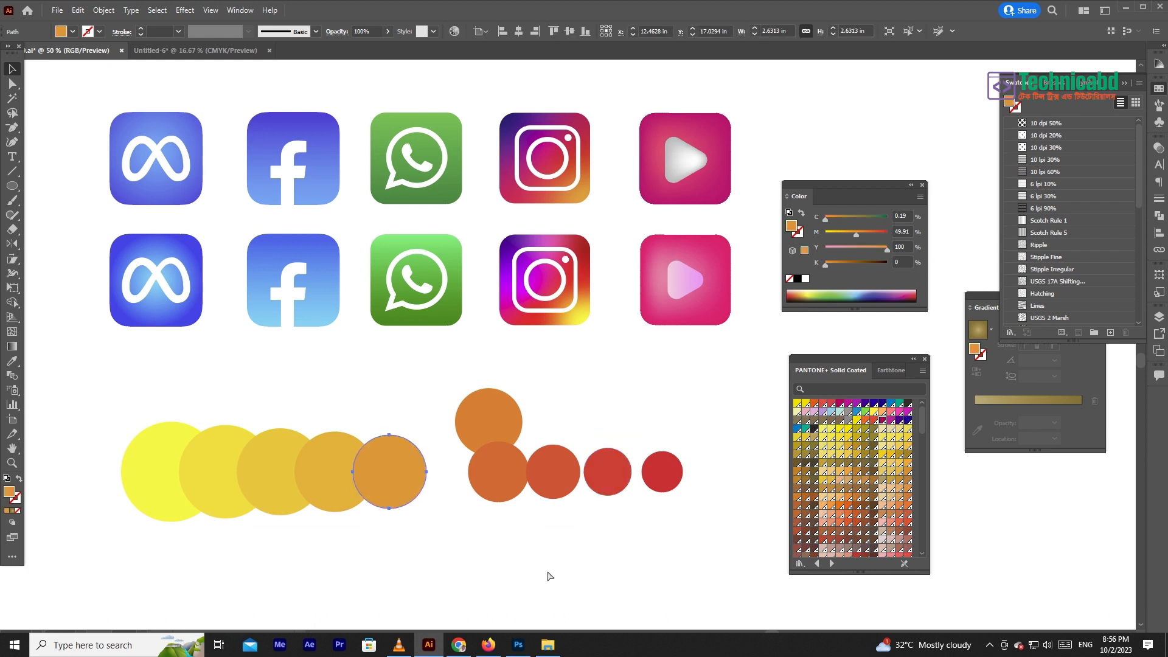
pyautogui.hotkey('ctrl', 'z')
pyautogui.hotkey('ctrl', 'z')
pyautogui.click(358, 423)
pyautogui.moveTo(603, 406); pyautogui.dragTo(677, 366)
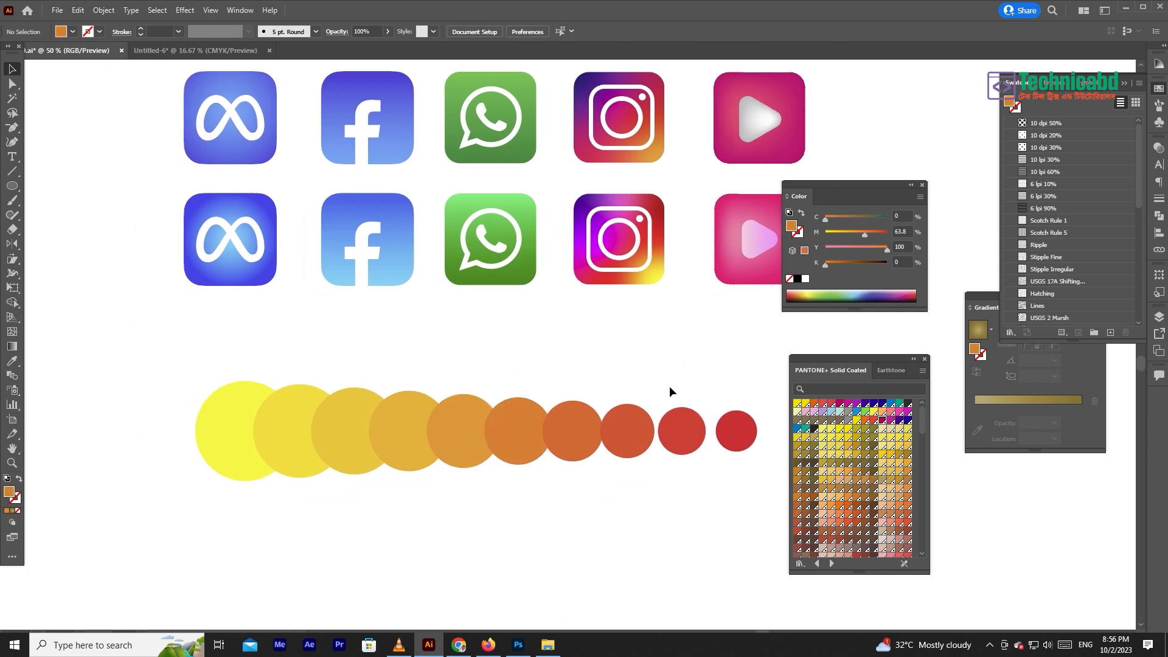
pyautogui.hscroll(2, 506, 508)
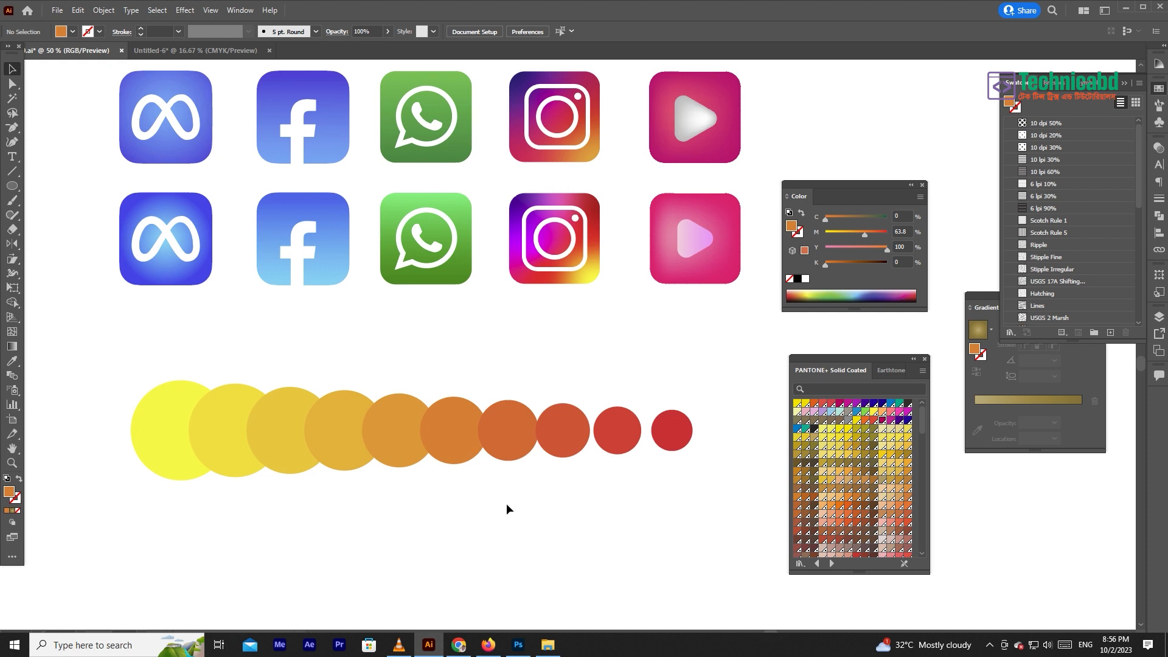
# - Select the whole row of expanded circles and delete it
pyautogui.moveTo(560, 432); pyautogui.dragTo(564, 432)
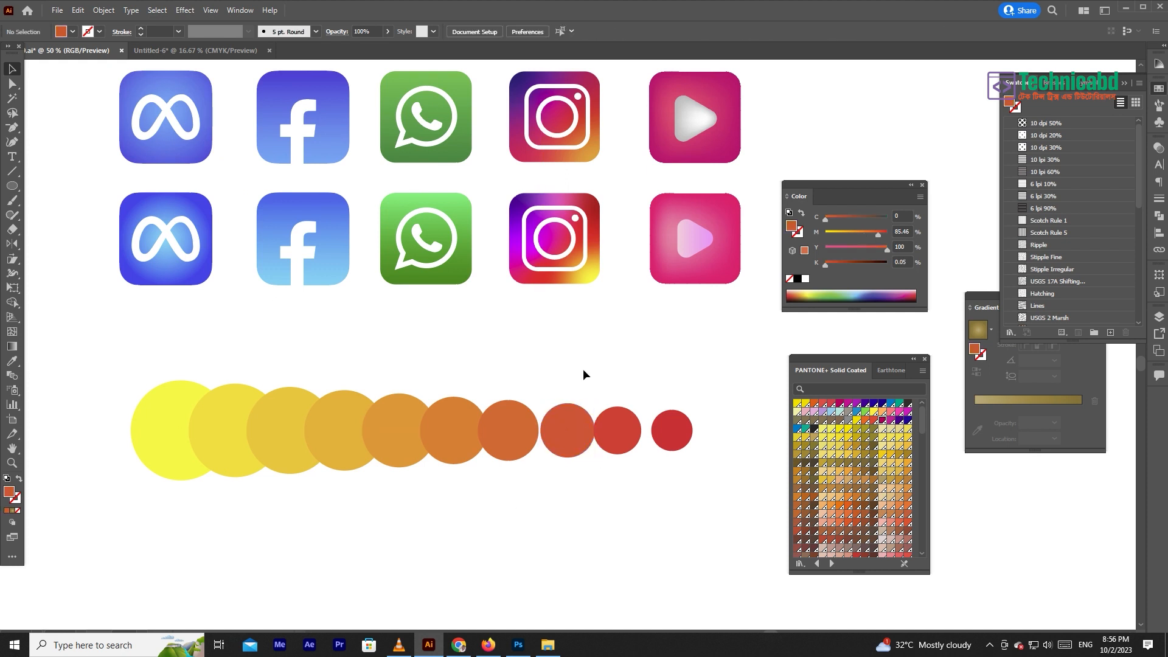
pyautogui.moveTo(710, 381); pyautogui.dragTo(225, 489)
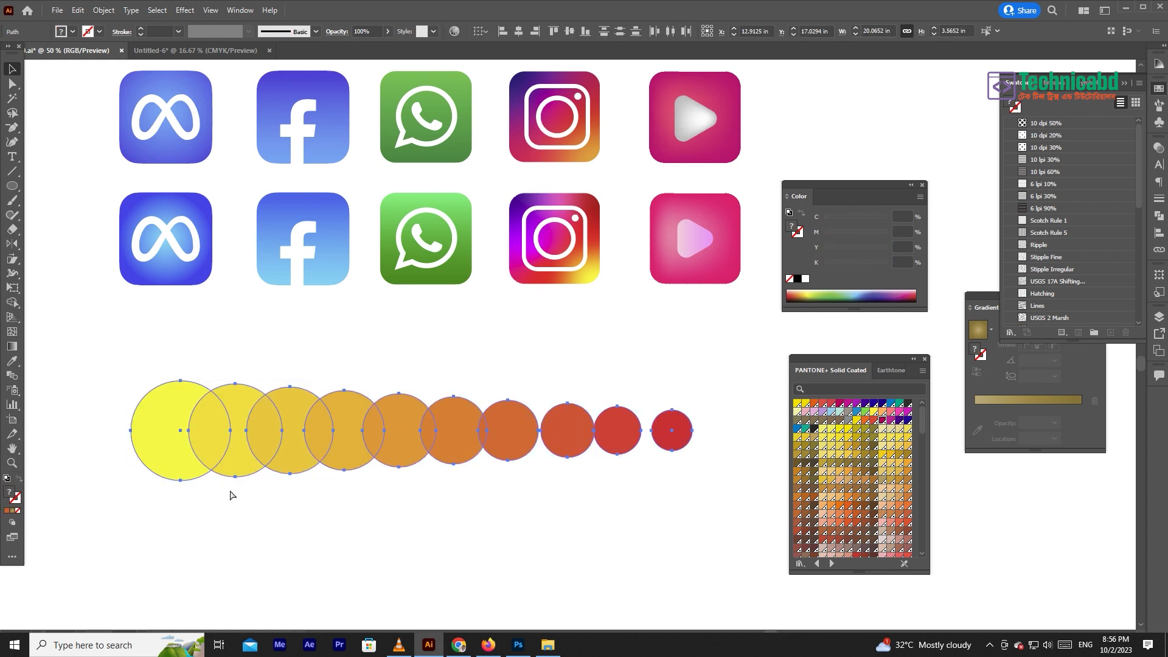
pyautogui.hotkey('ctrl', '-')
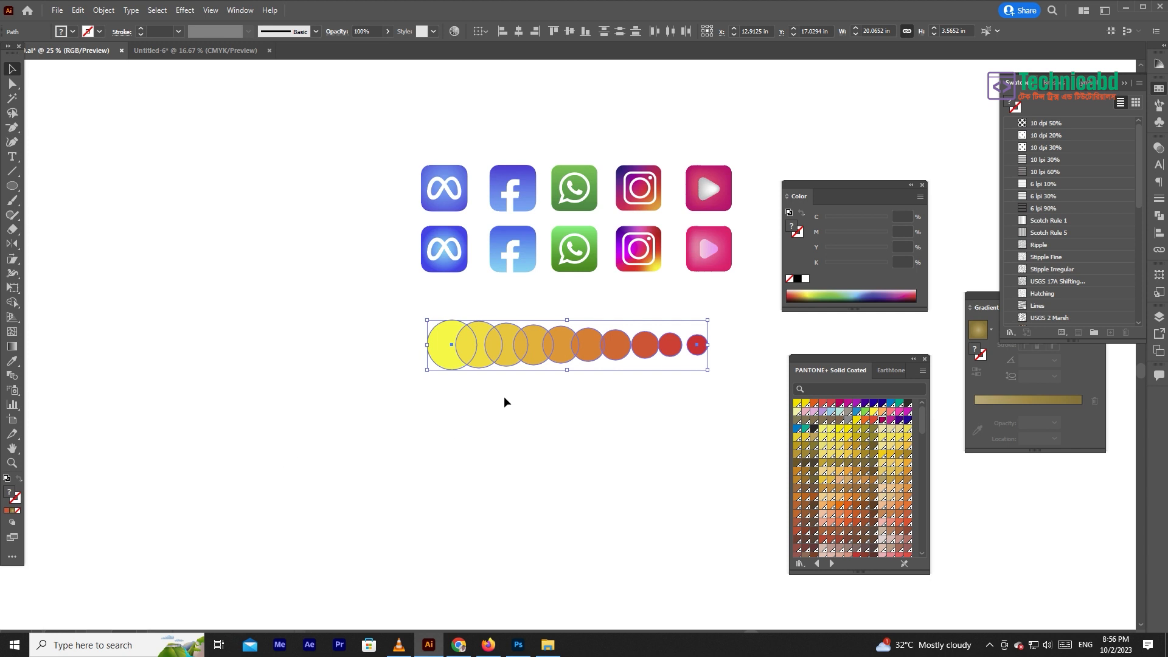
pyautogui.press('Delete')
# - Close the PANTONE+ Solid Coated library and show the document's pattern swatches as thumbnails instead of a list
pyautogui.click(922, 370)
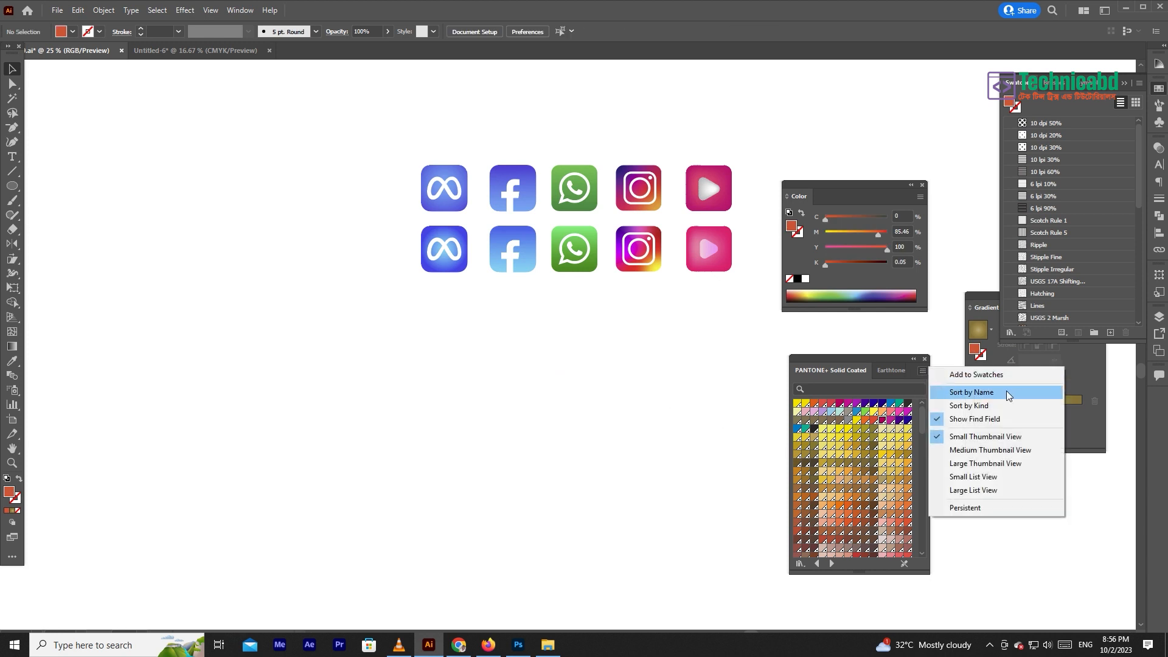
pyautogui.click(975, 376)
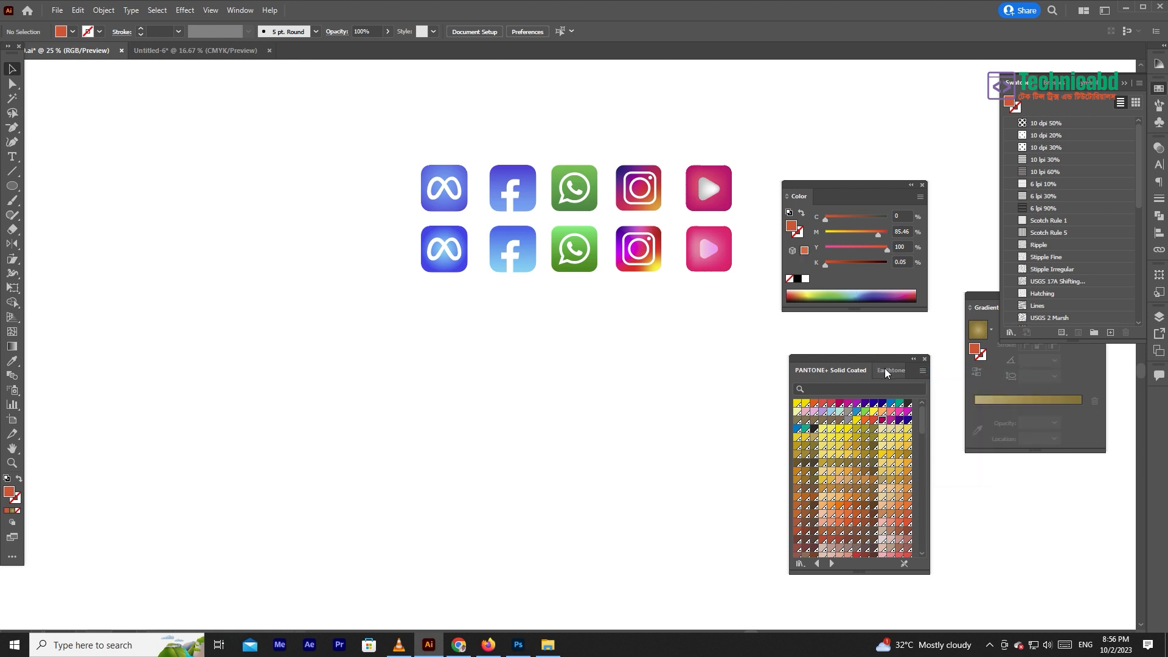
pyautogui.click(1159, 106)
pyautogui.click(1159, 123)
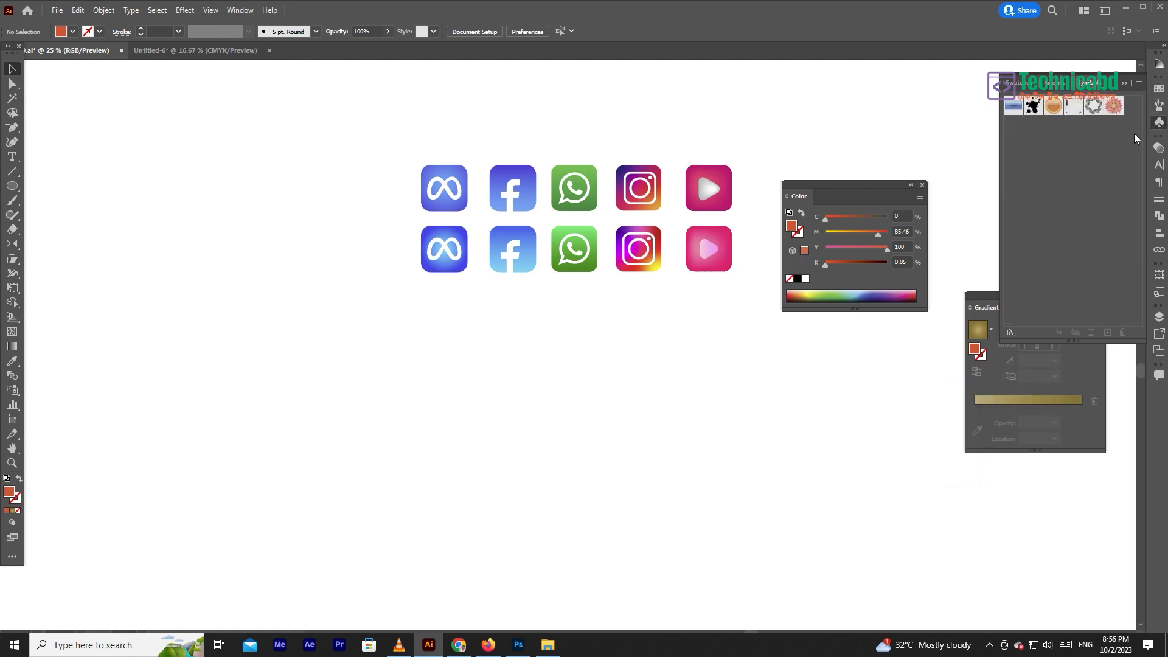
pyautogui.click(1013, 84)
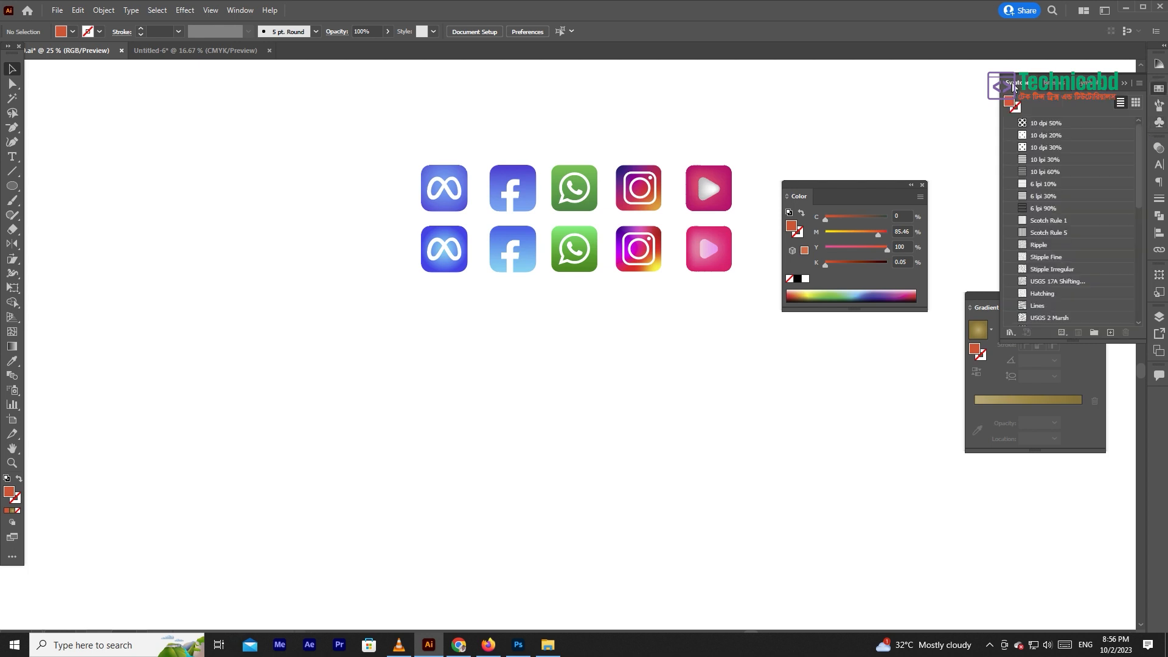
pyautogui.scroll(-10, 1074, 193)
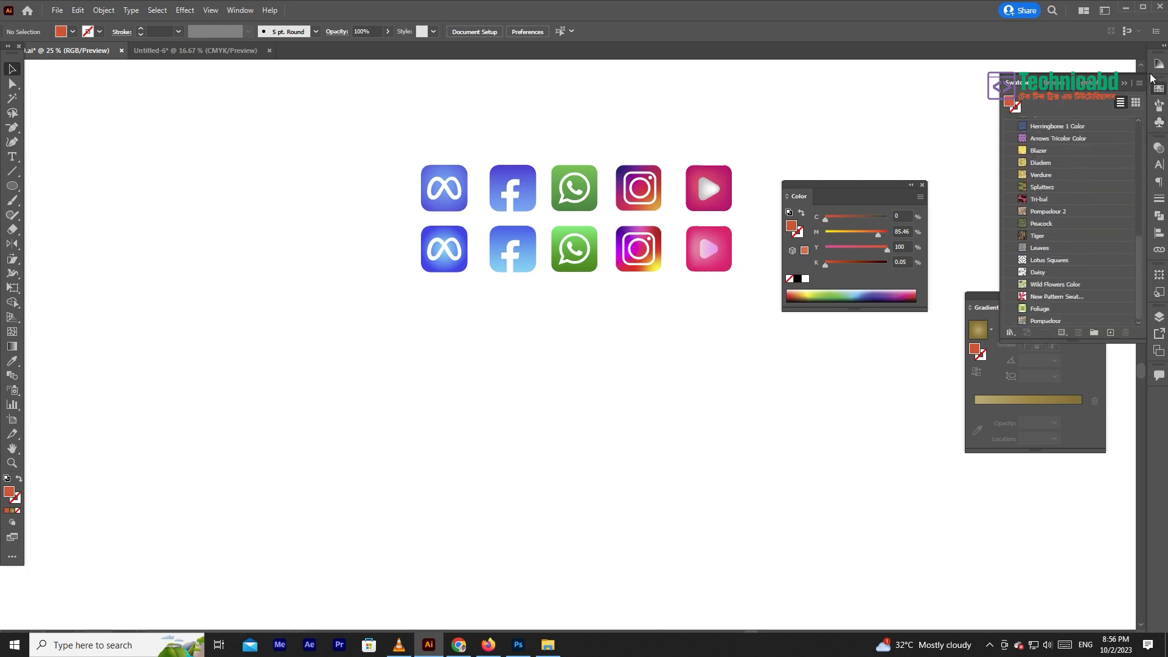
pyautogui.click(1135, 103)
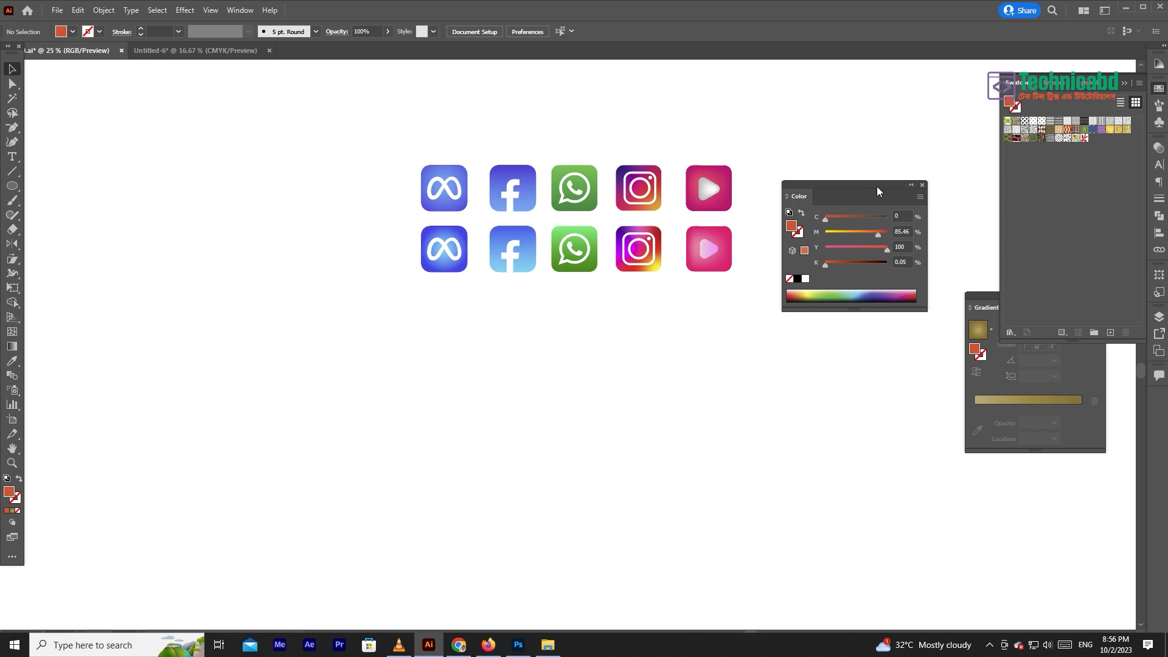
# - Draw a rounded rectangle about 14.9 by 11.13 in below the icons and fill it with a black-and-white checkered pattern swatch
pyautogui.moveTo(877, 187); pyautogui.dragTo(854, 412)
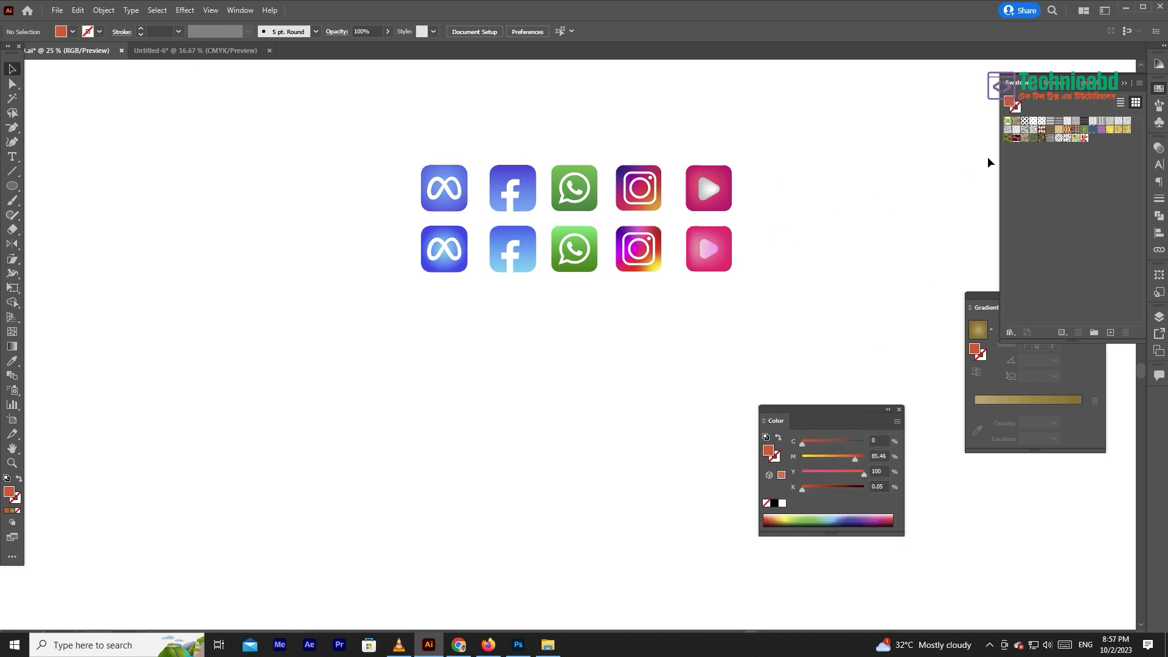
pyautogui.click(11, 186)
pyautogui.click(61, 199)
pyautogui.moveTo(407, 325); pyautogui.dragTo(616, 481)
pyautogui.click(1026, 126)
pyautogui.click(1025, 121)
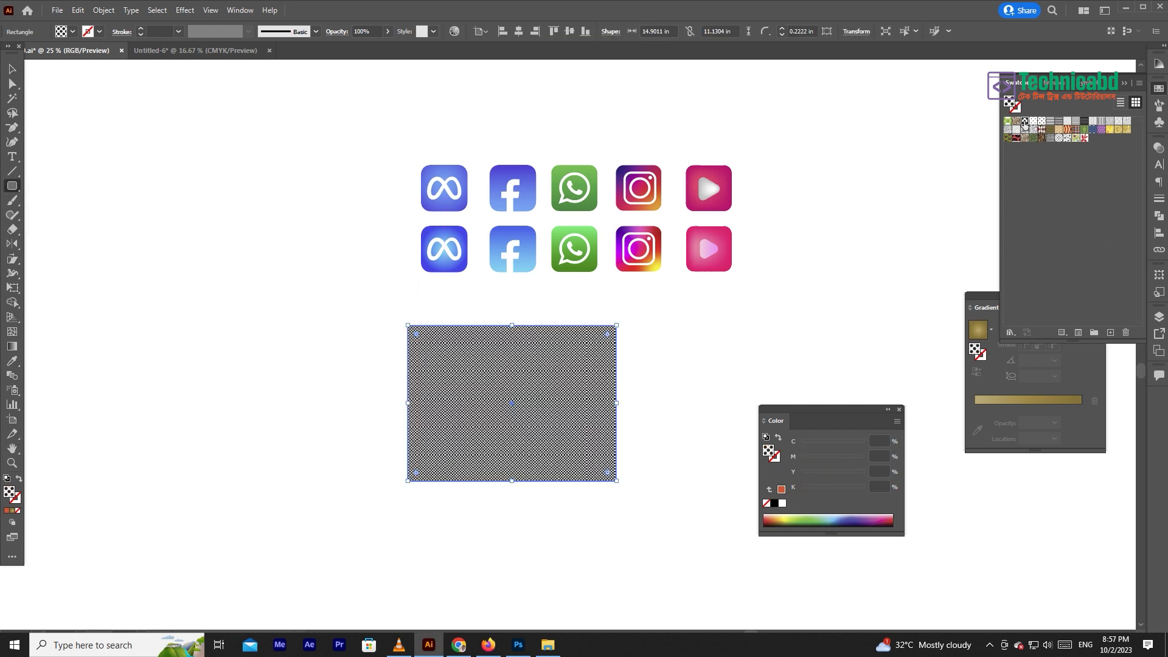
# - Try several other pattern swatches as the rectangle's fill, including the gold damask and the brown scroll patterns
pyautogui.click(1059, 138)
pyautogui.moveTo(527, 417); pyautogui.dragTo(660, 457)
pyautogui.click(1086, 137)
pyautogui.click(1100, 130)
pyautogui.click(1108, 122)
pyautogui.click(1118, 129)
pyautogui.click(1118, 129)
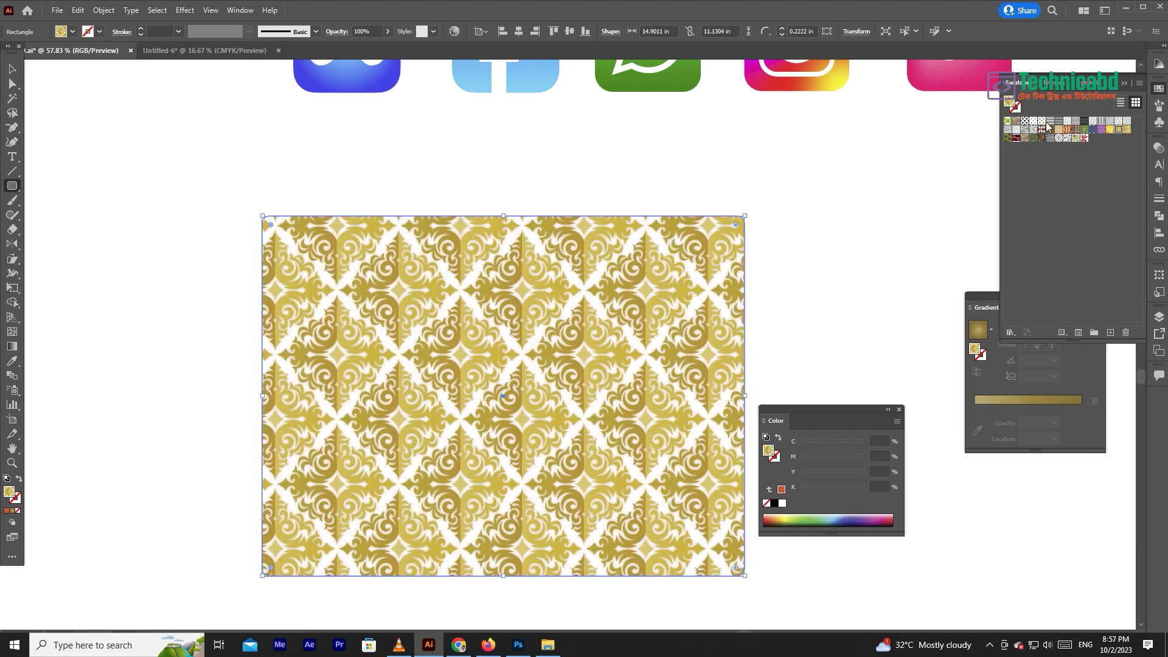
pyautogui.click(1033, 138)
pyautogui.click(1025, 139)
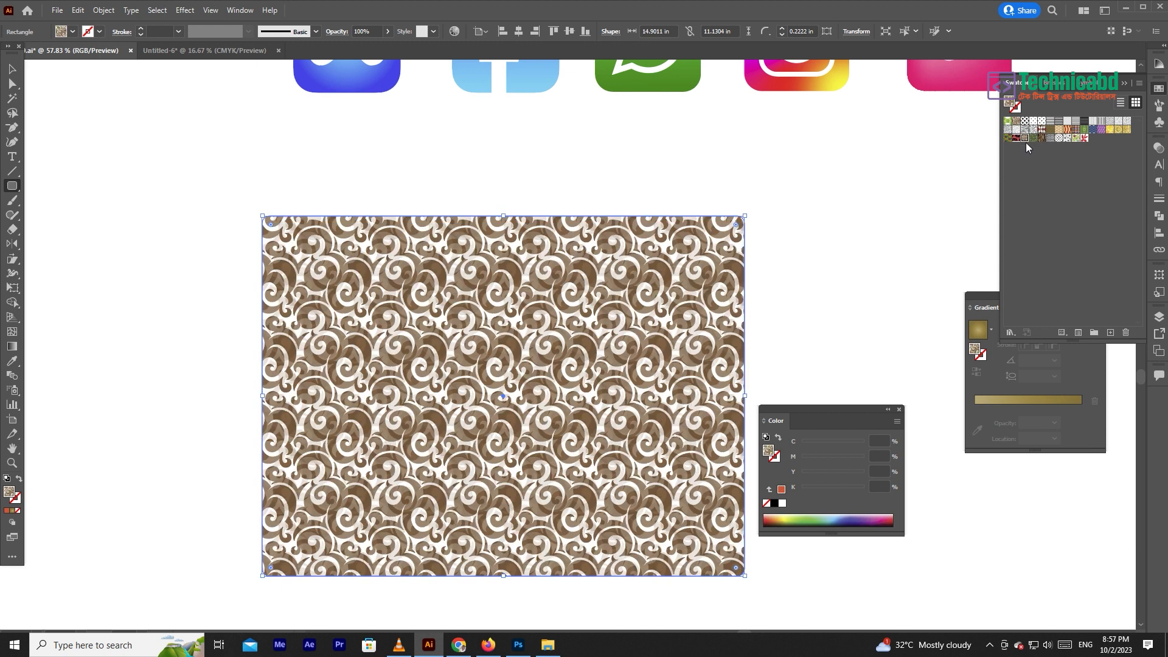
# - Fill the rectangle with the black-and-white diamond lattice pattern and move it to the left, below the icons
pyautogui.click(1057, 139)
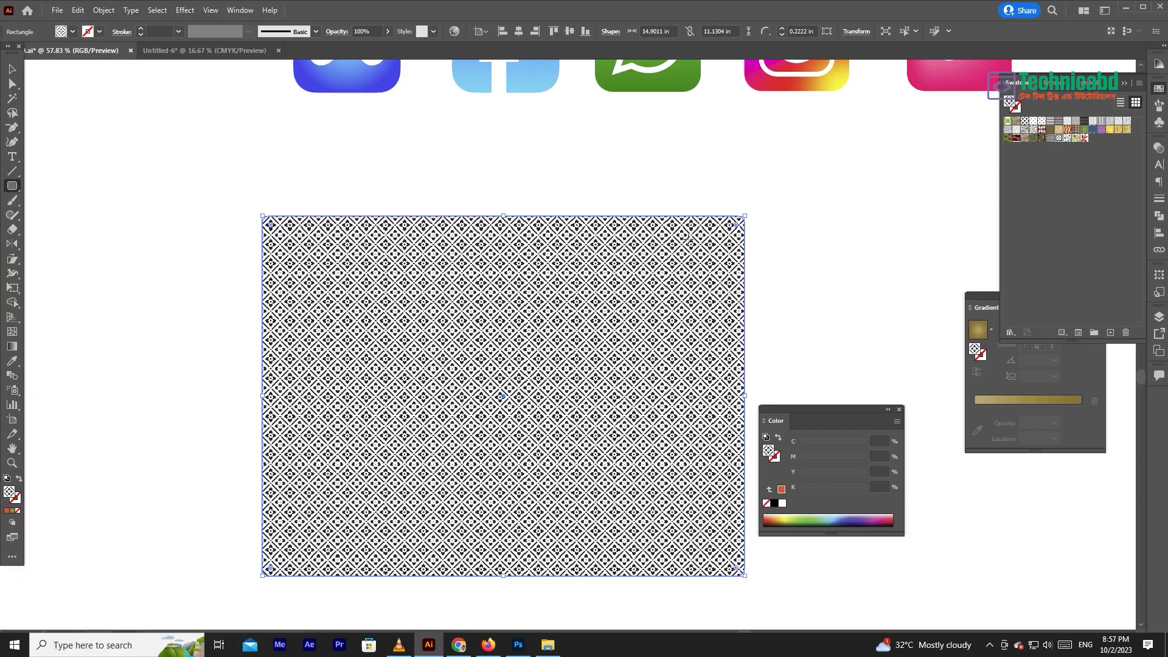
pyautogui.scroll(8, 547, 290)
pyautogui.scroll(-9, 545, 291)
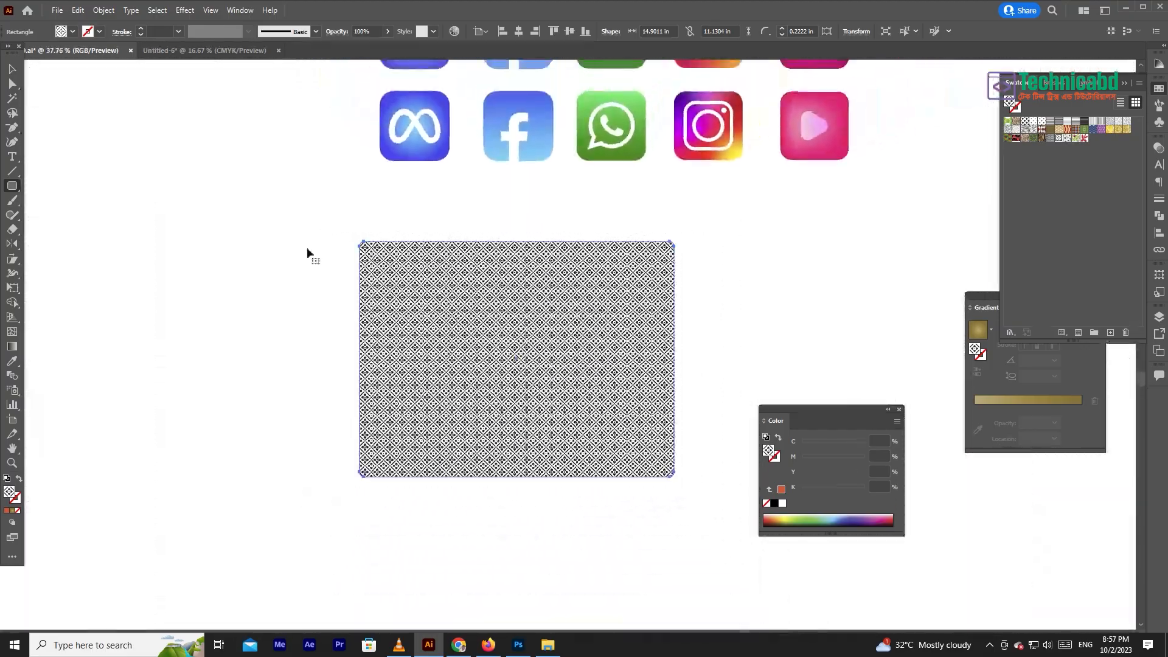
pyautogui.press('v')
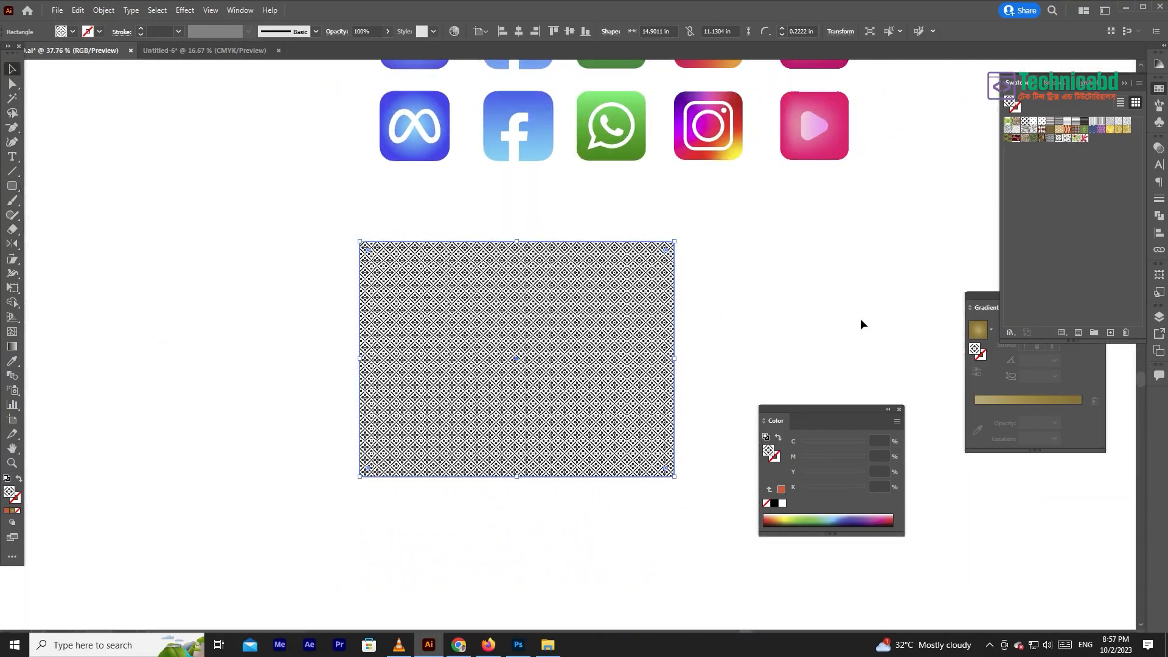
pyautogui.moveTo(528, 322); pyautogui.dragTo(288, 308)
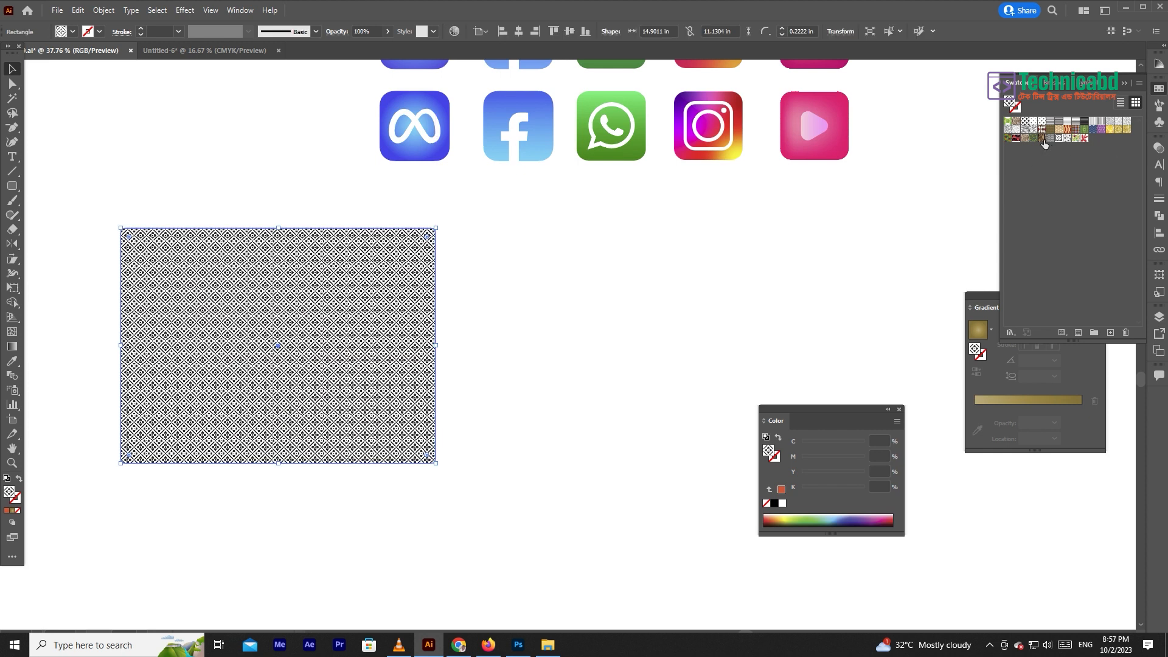
# - Compare the pattern-filled rectangle in outline view and preview view
pyautogui.hotkey('ctrl', 'y')
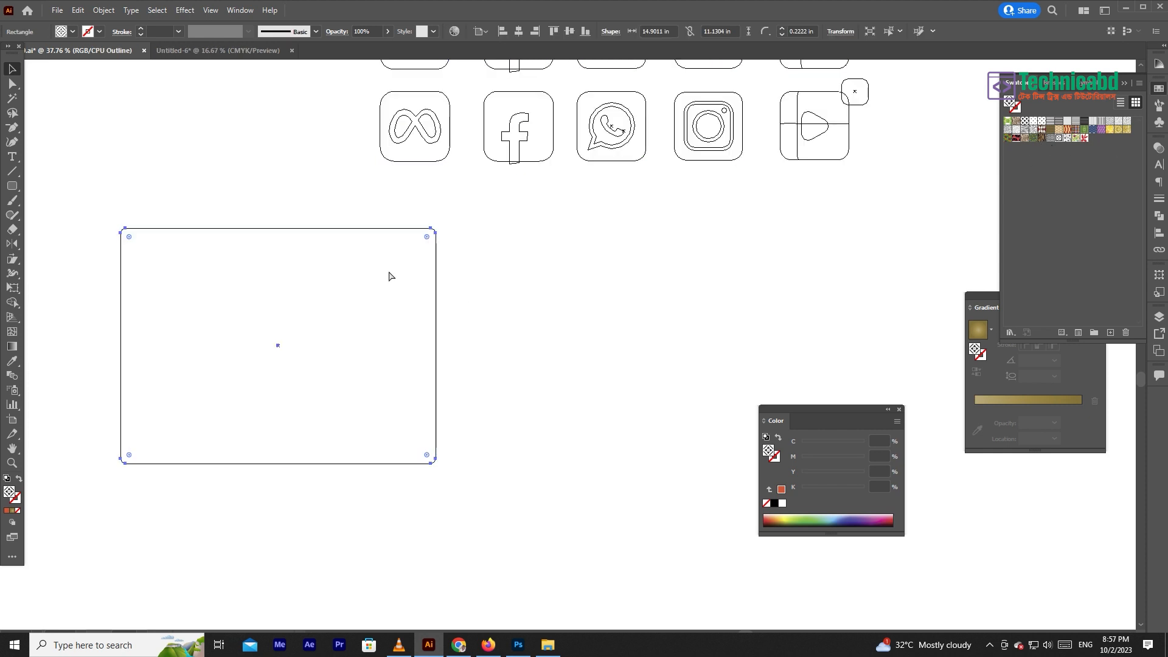
pyautogui.hotkey('ctrl', 'y')
pyautogui.hotkey('ctrl', 'y')
pyautogui.hotkey('ctrl', 'y')
# - Place the diamond lattice swatch's tile artwork on the empty canvas beside the rectangle and inspect its outlines
pyautogui.hotkey('ctrl', 'y')
pyautogui.hotkey('ctrl', 'y')
pyautogui.moveTo(1057, 141); pyautogui.dragTo(683, 352)
pyautogui.hotkey('ctrl', 'y')
pyautogui.hotkey('ctrl', 'y')
pyautogui.moveTo(574, 339); pyautogui.dragTo(517, 308)
pyautogui.click(729, 267)
pyautogui.moveTo(809, 415); pyautogui.dragTo(990, 447)
# - Ungroup the placed pattern tile and deselect its pieces
pyautogui.click(537, 372)
pyautogui.rightClick(537, 368)
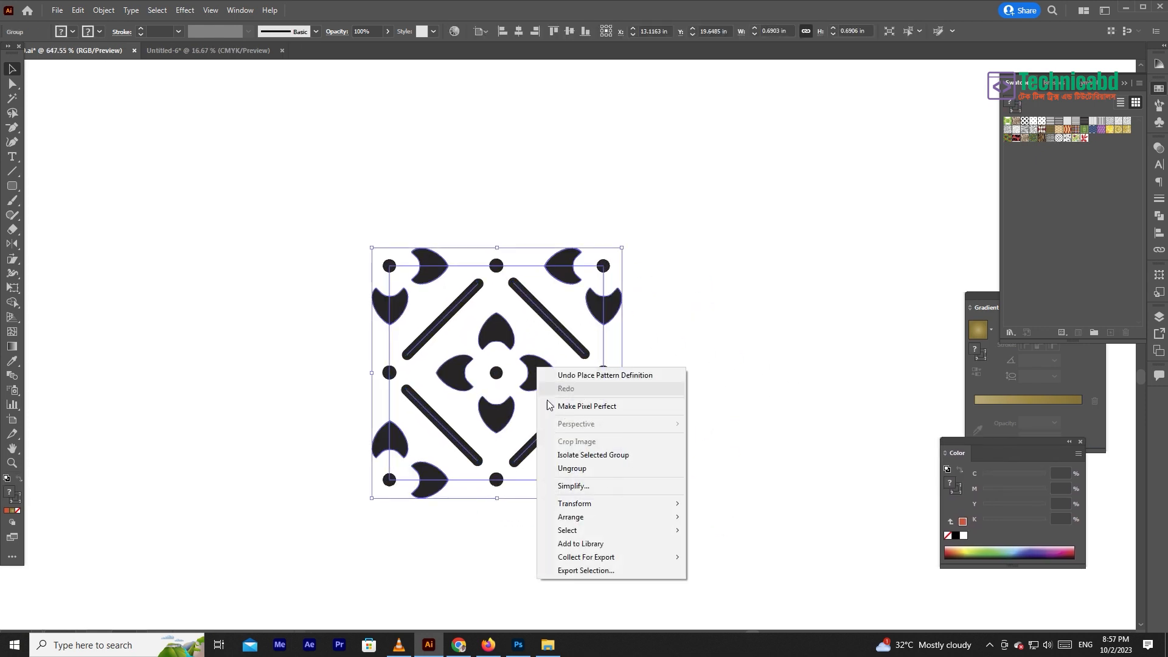
pyautogui.click(571, 469)
pyautogui.click(592, 344)
# - Delete the four diagonal bars and the top-centre dot from the pattern tile using the Direct Selection tool
pyautogui.press('a')
pyautogui.moveTo(564, 308); pyautogui.dragTo(546, 321)
pyautogui.press('Delete')
pyautogui.moveTo(504, 249); pyautogui.dragTo(474, 289)
pyautogui.press('Delete')
pyautogui.moveTo(673, 237); pyautogui.dragTo(707, 242)
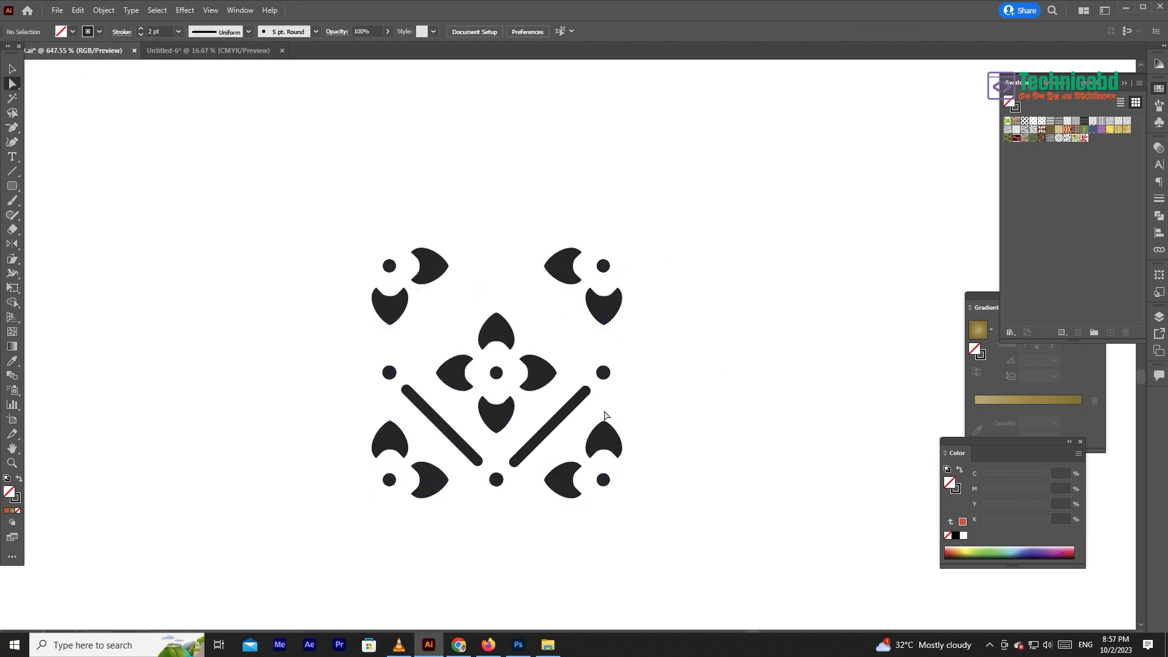
pyautogui.click(557, 416)
pyautogui.press('Delete')
pyautogui.press('Delete')
pyautogui.click(429, 420)
# - Delete the three remaining dots at the midpoints of the tile's right, left and bottom edges
pyautogui.press('Delete')
pyautogui.press('Delete')
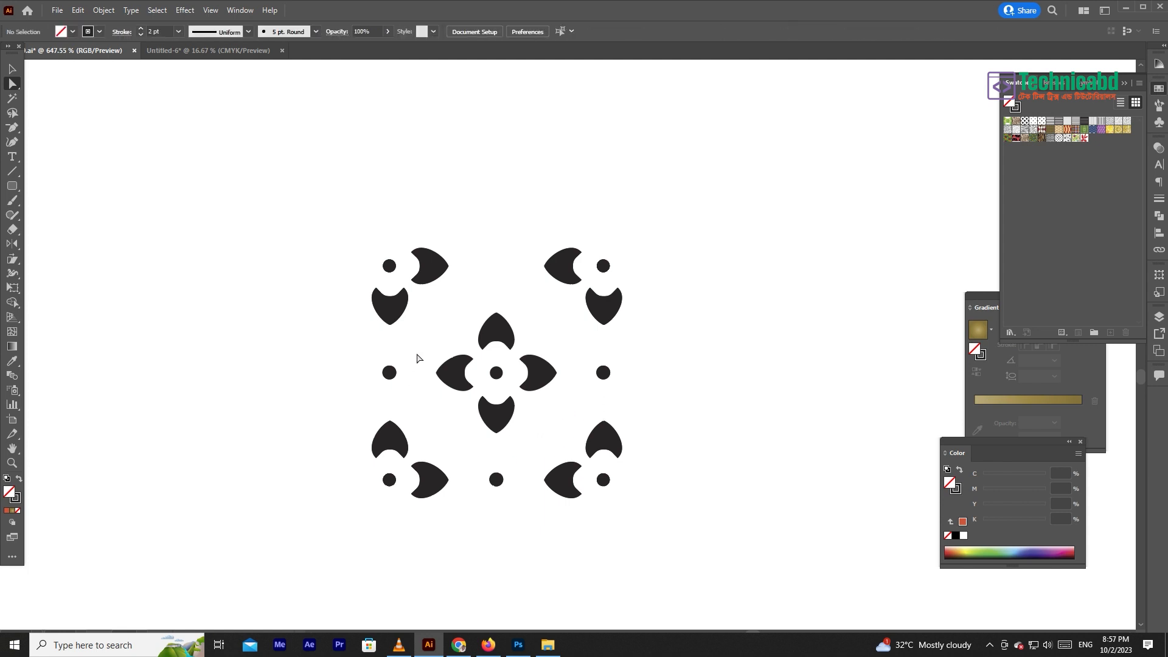
pyautogui.moveTo(654, 357); pyautogui.dragTo(589, 397)
pyautogui.press('Delete')
pyautogui.moveTo(371, 364); pyautogui.dragTo(406, 397)
pyautogui.press('Delete')
pyautogui.moveTo(461, 444); pyautogui.dragTo(503, 499)
pyautogui.press('Delete')
pyautogui.click(12, 72)
pyautogui.moveTo(237, 168); pyautogui.dragTo(733, 535)
pyautogui.click(722, 459)
# - Recolour the tile's central four-petal motif orange-red and its upper-right corner petals green (C 54.12, M 0, Y 100, K 0)
pyautogui.press('a')
pyautogui.moveTo(557, 318); pyautogui.dragTo(514, 373)
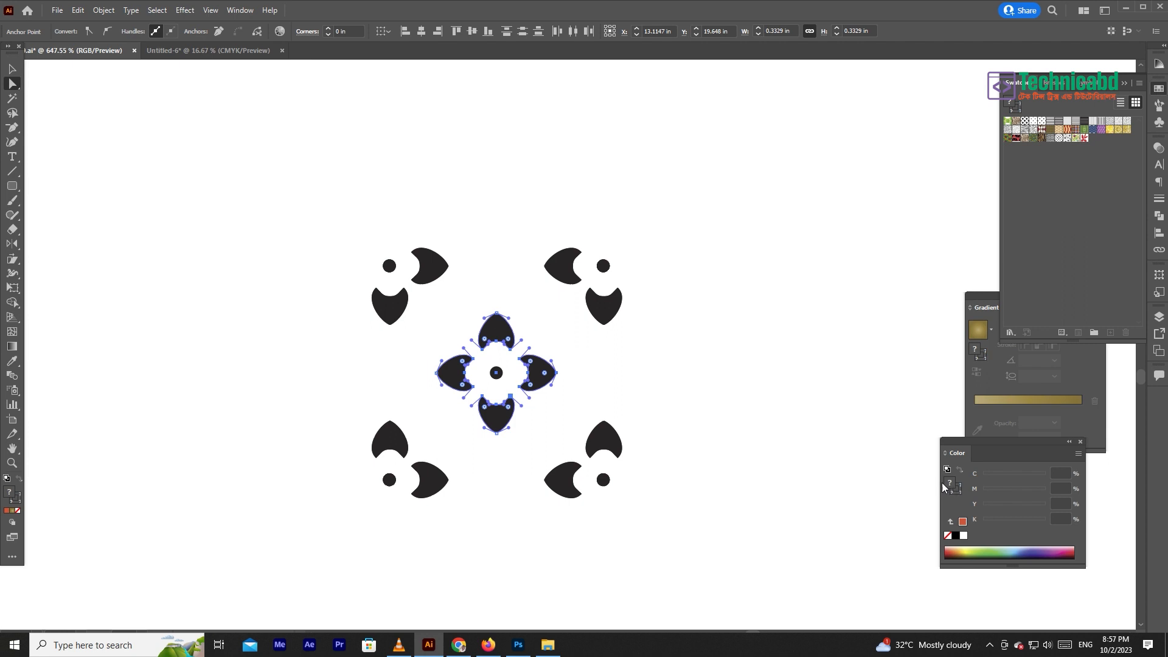
pyautogui.click(962, 521)
pyautogui.moveTo(688, 217); pyautogui.dragTo(564, 315)
pyautogui.click(1018, 551)
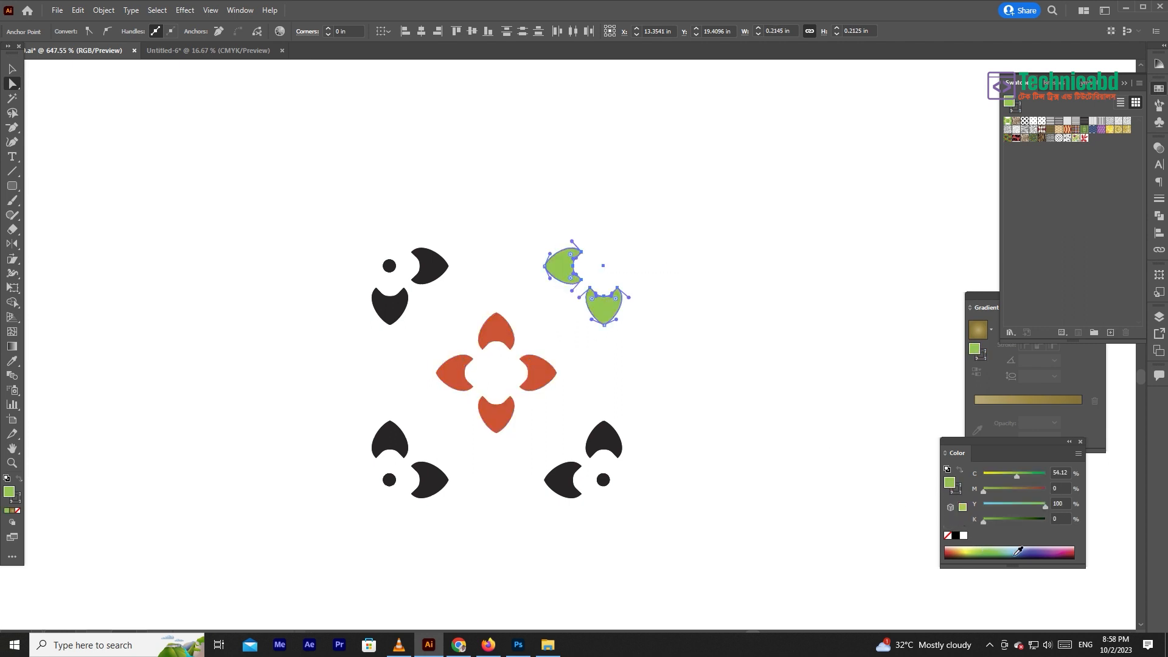
# - Copy the green of the upper-right petals to the petals in the other three corners with the Eyedropper
pyautogui.moveTo(654, 460); pyautogui.dragTo(566, 523)
pyautogui.click(11, 361)
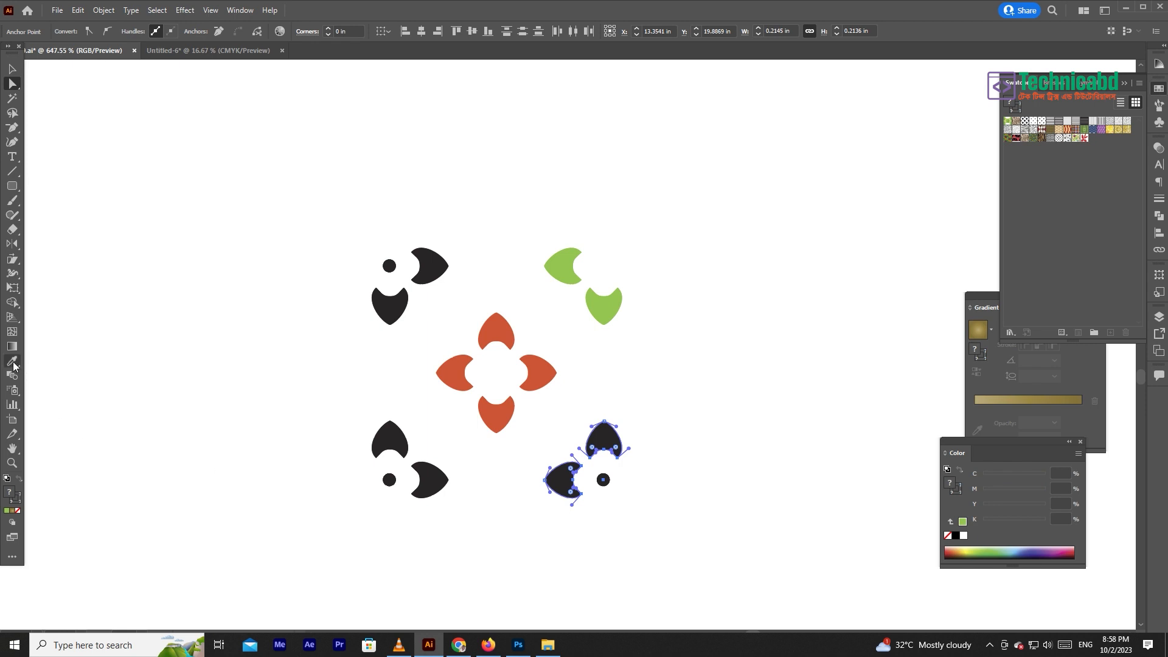
pyautogui.click(562, 266)
pyautogui.moveTo(294, 233); pyautogui.dragTo(427, 310)
pyautogui.moveTo(388, 405); pyautogui.dragTo(418, 517)
pyautogui.click(563, 266)
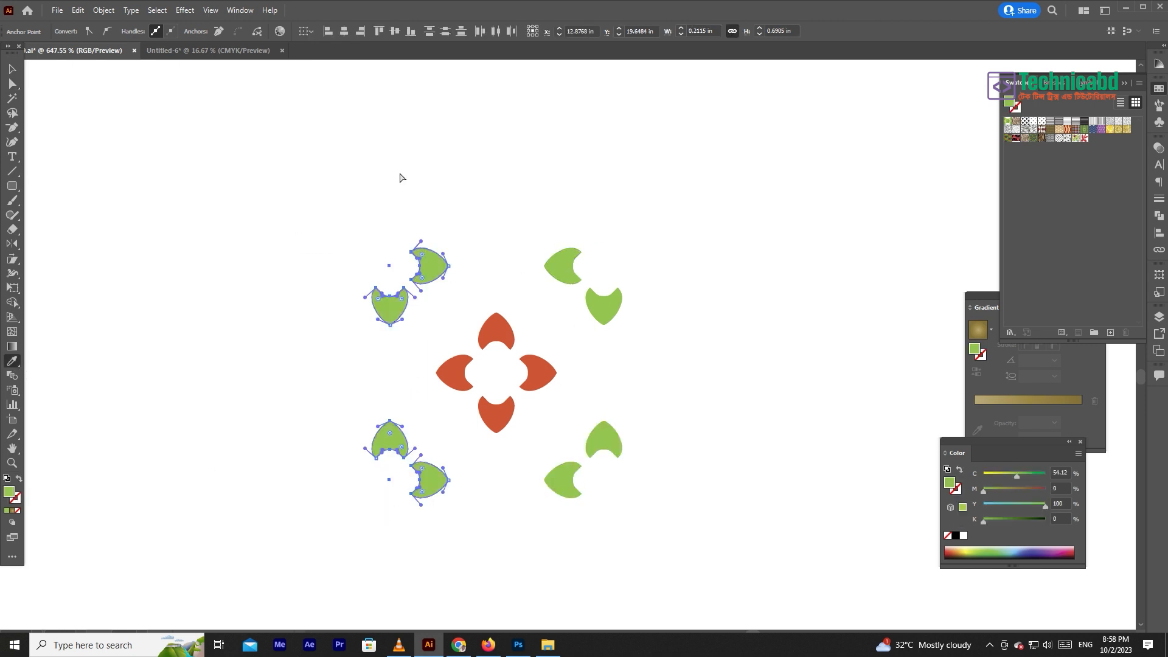
pyautogui.hotkey('ctrl', 'shift', 'a')
# - Save the recoloured tile artwork as a new pattern swatch and delete the artwork from the canvas
pyautogui.click(12, 69)
pyautogui.moveTo(241, 211); pyautogui.dragTo(674, 528)
pyautogui.moveTo(618, 315); pyautogui.dragTo(1085, 177)
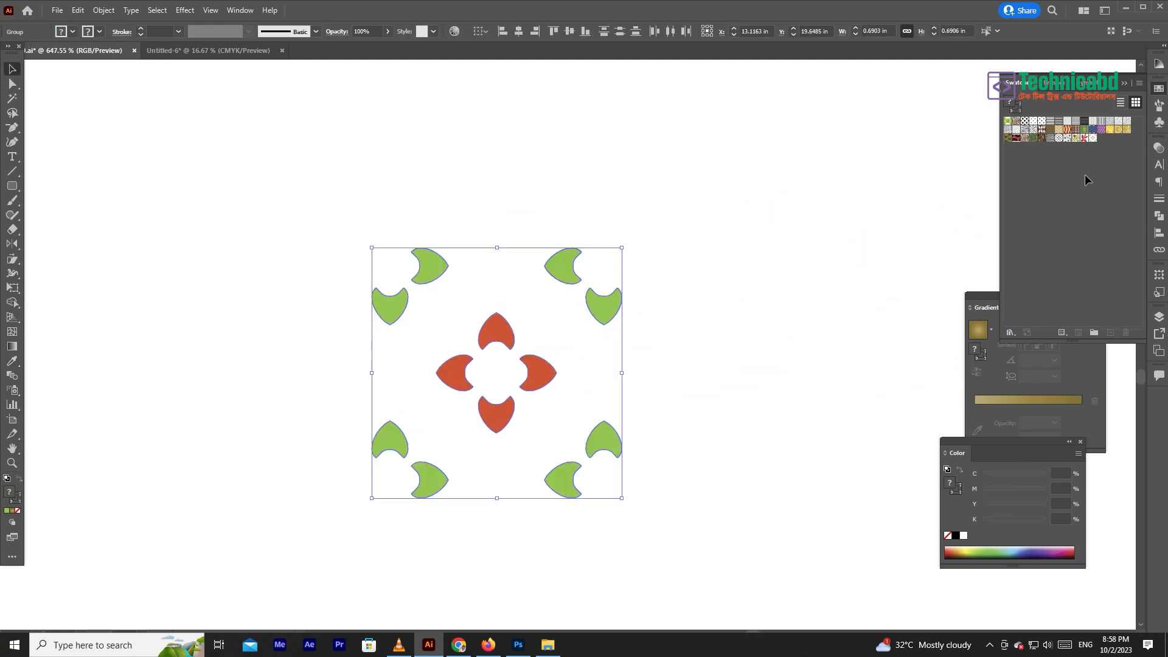
pyautogui.moveTo(709, 230); pyautogui.dragTo(263, 569)
pyautogui.press('Delete')
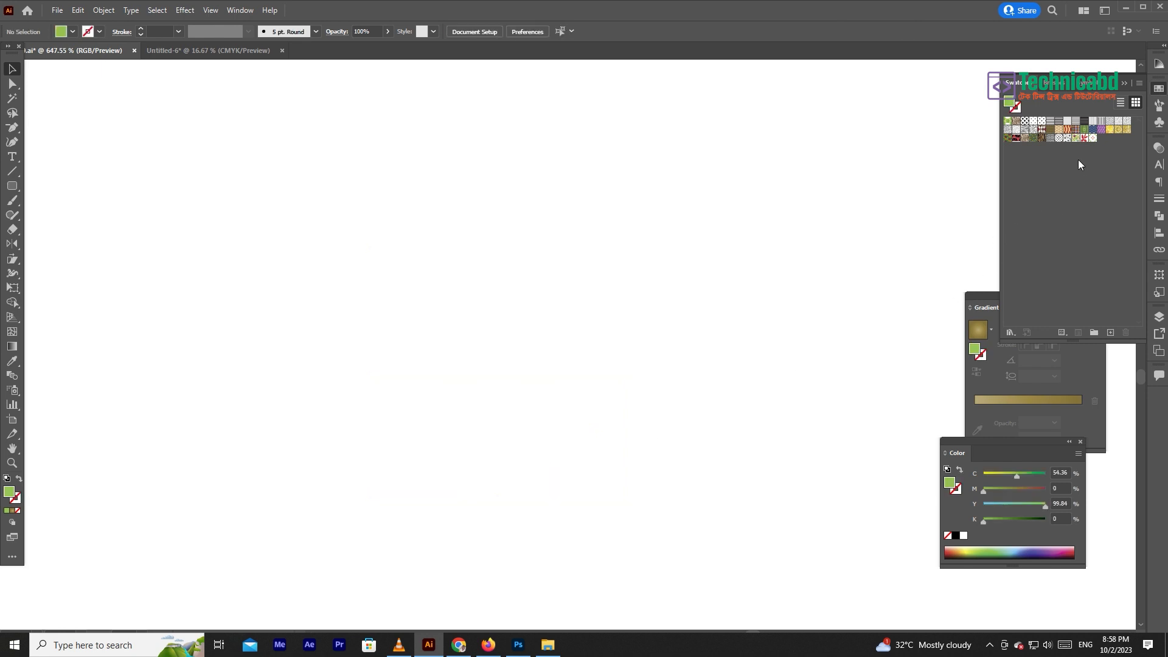
# - Draw a rounded rectangle about 1.3 by 1.18 in and fill it with New Pattern Swatch 2
pyautogui.click(12, 186)
pyautogui.moveTo(226, 143); pyautogui.dragTo(699, 572)
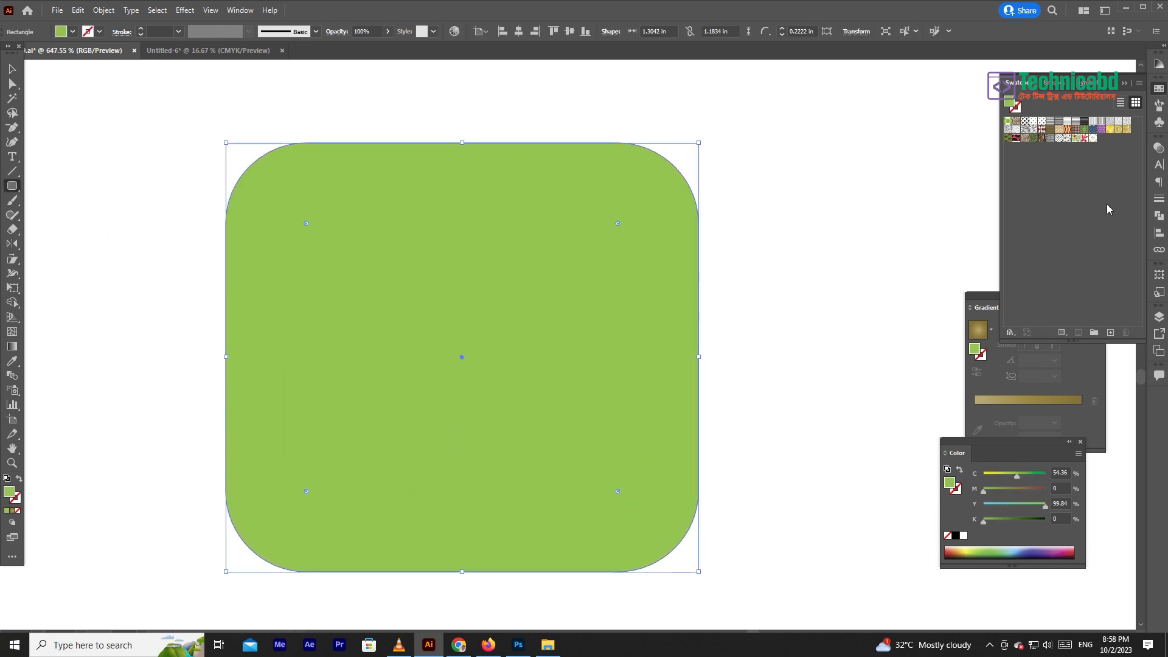
pyautogui.click(1092, 139)
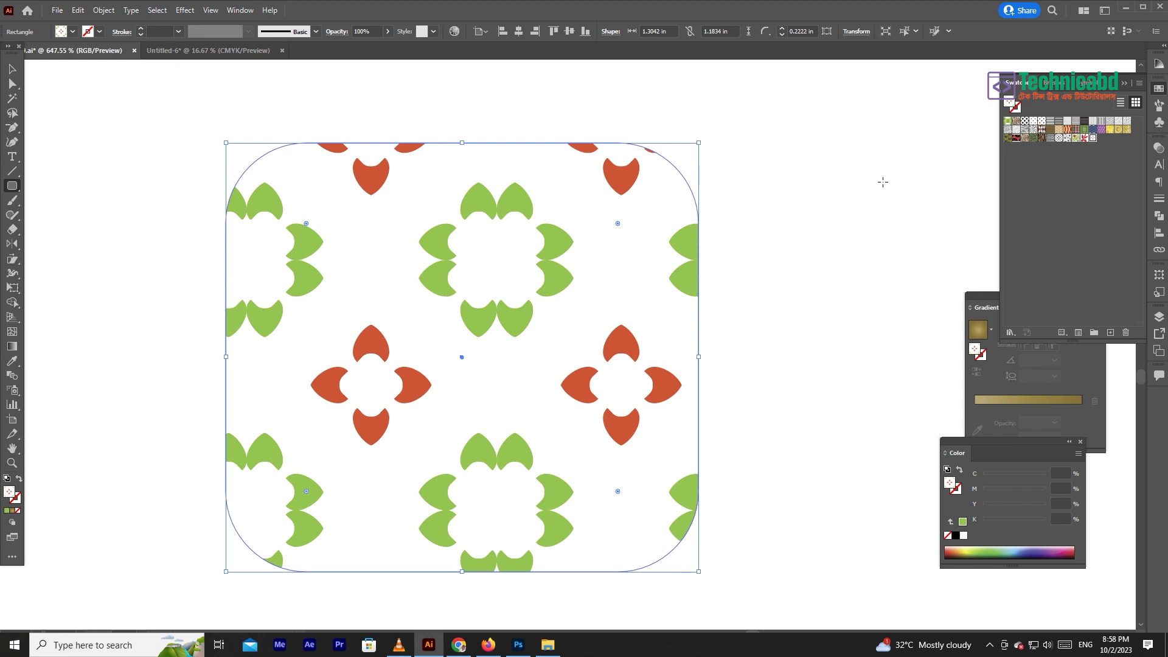
# - Enlarge the patterned rectangle by its corners to about 3.93 by 3.78 in so more of the pattern repeats
pyautogui.click(13, 69)
pyautogui.hotkey('ctrl', '-')
pyautogui.hotkey('ctrl', '-')
pyautogui.hotkey('ctrl', '-')
pyautogui.hotkey('ctrl', '-')
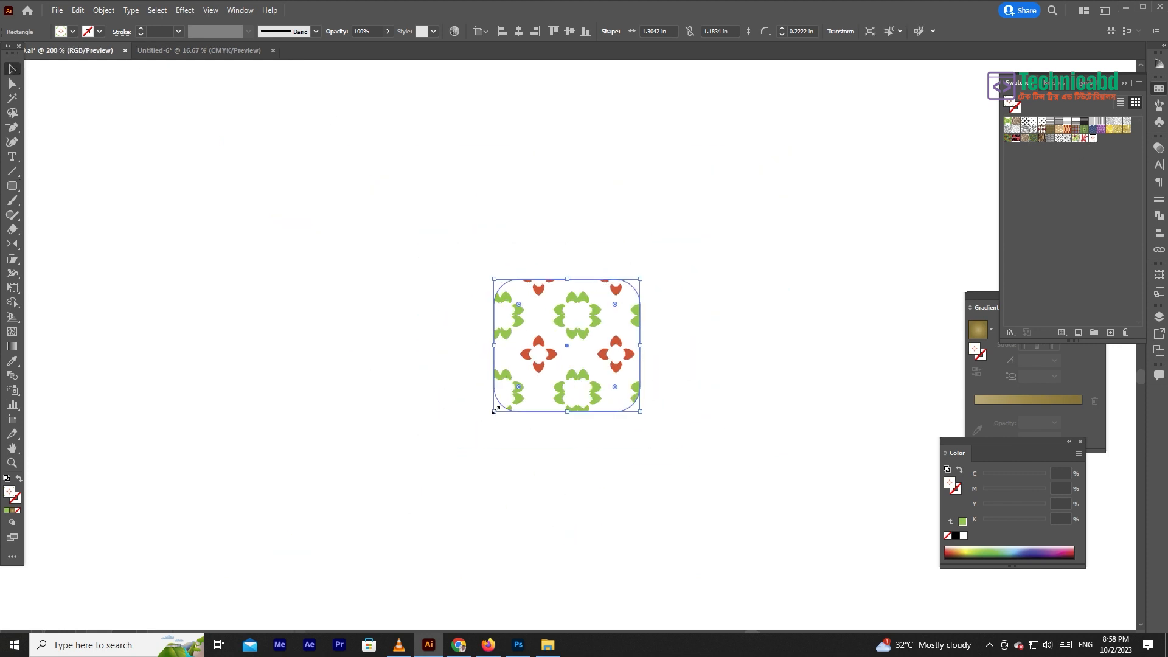
pyautogui.moveTo(494, 412); pyautogui.dragTo(342, 566)
pyautogui.moveTo(643, 281); pyautogui.dragTo(783, 143)
pyautogui.hotkey('ctrl', '-')
pyautogui.hotkey('ctrl', '-')
pyautogui.hotkey('ctrl', '-')
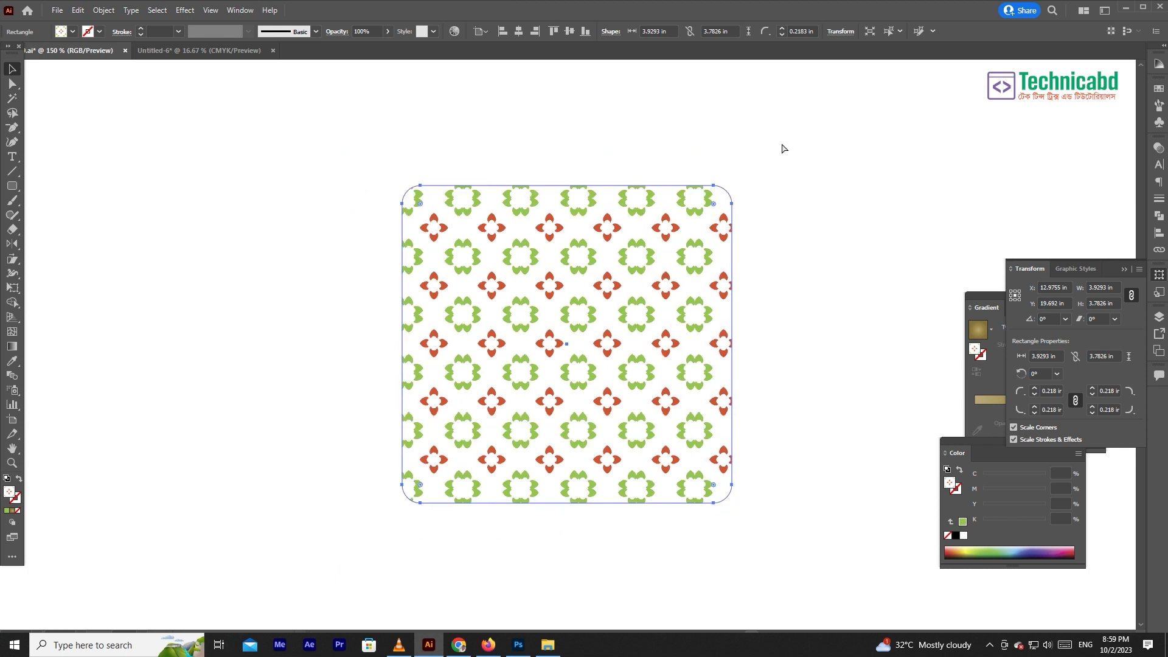
# - Delete the green-and-red patterned rectangle and the large black-and-white patterned rectangle, keeping only the app icons
pyautogui.press('Delete')
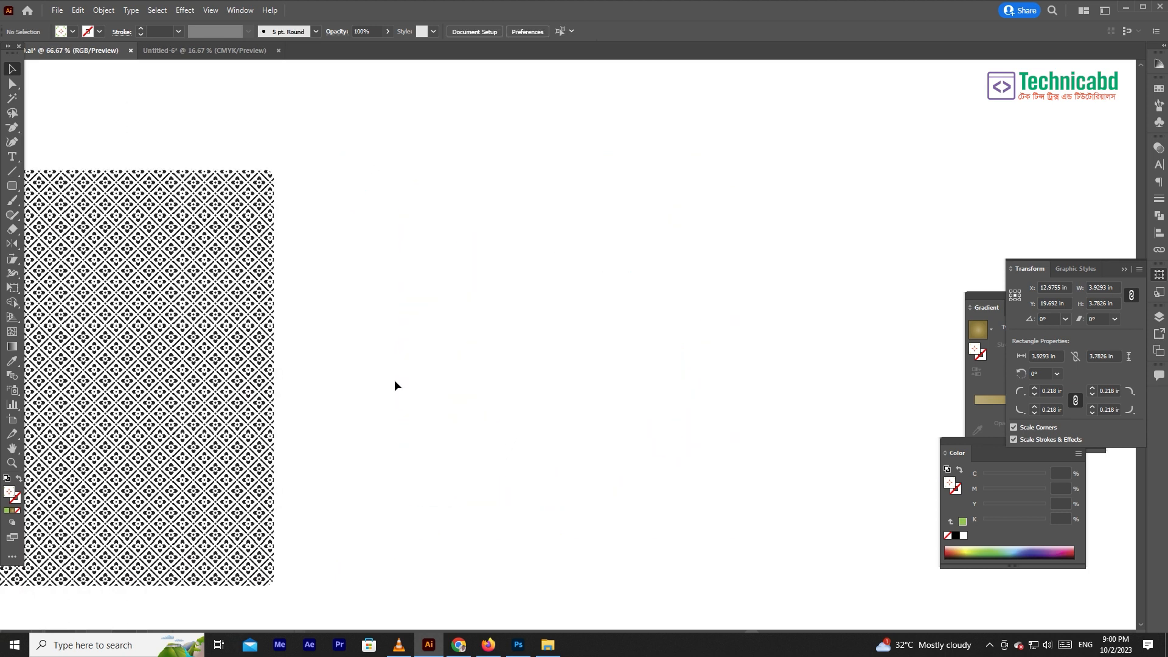
pyautogui.hotkey('ctrl', '-')
pyautogui.hotkey('ctrl', '-')
pyautogui.hotkey('ctrl', '-')
pyautogui.click(333, 352)
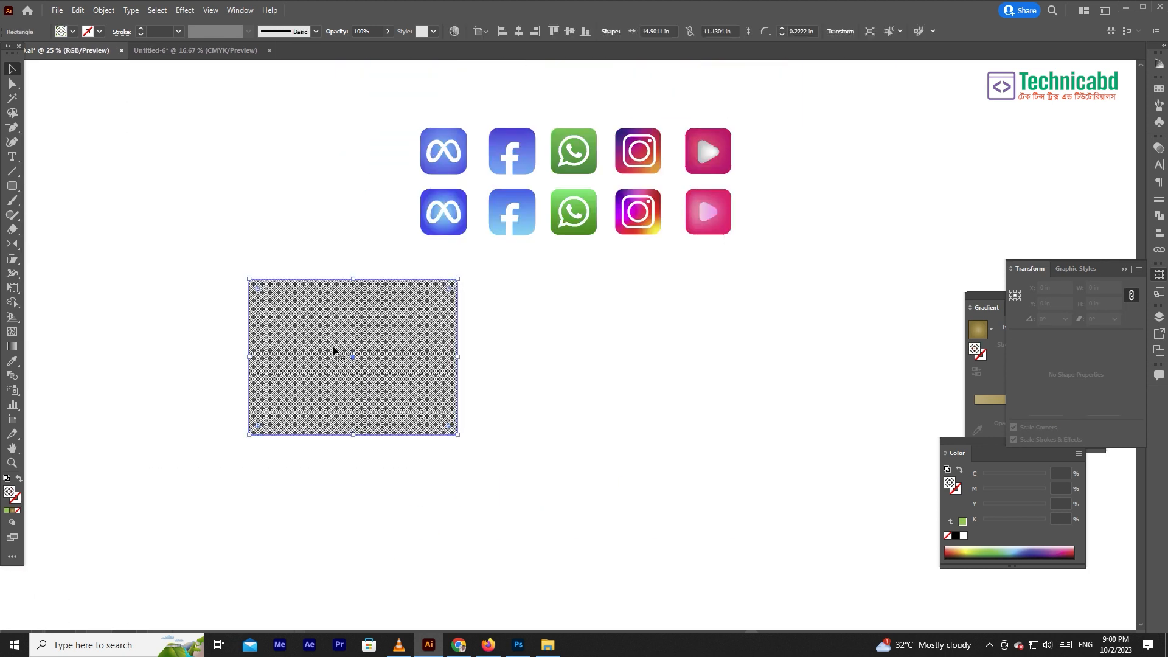
pyautogui.press('Delete')
pyautogui.moveTo(526, 306); pyautogui.dragTo(468, 409)
pyautogui.moveTo(516, 340); pyautogui.dragTo(627, 497)
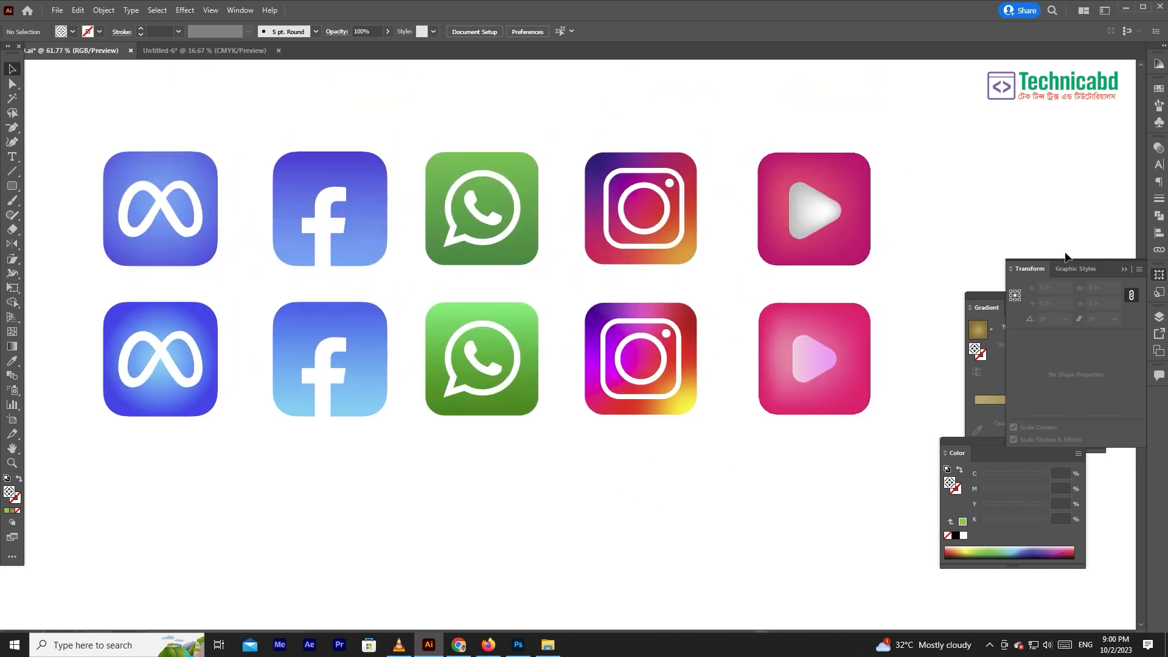
# - Collapse the Transform panel and close the floating Gradient and Color panels
pyautogui.click(1124, 269)
pyautogui.moveTo(1081, 299); pyautogui.dragTo(1090, 214)
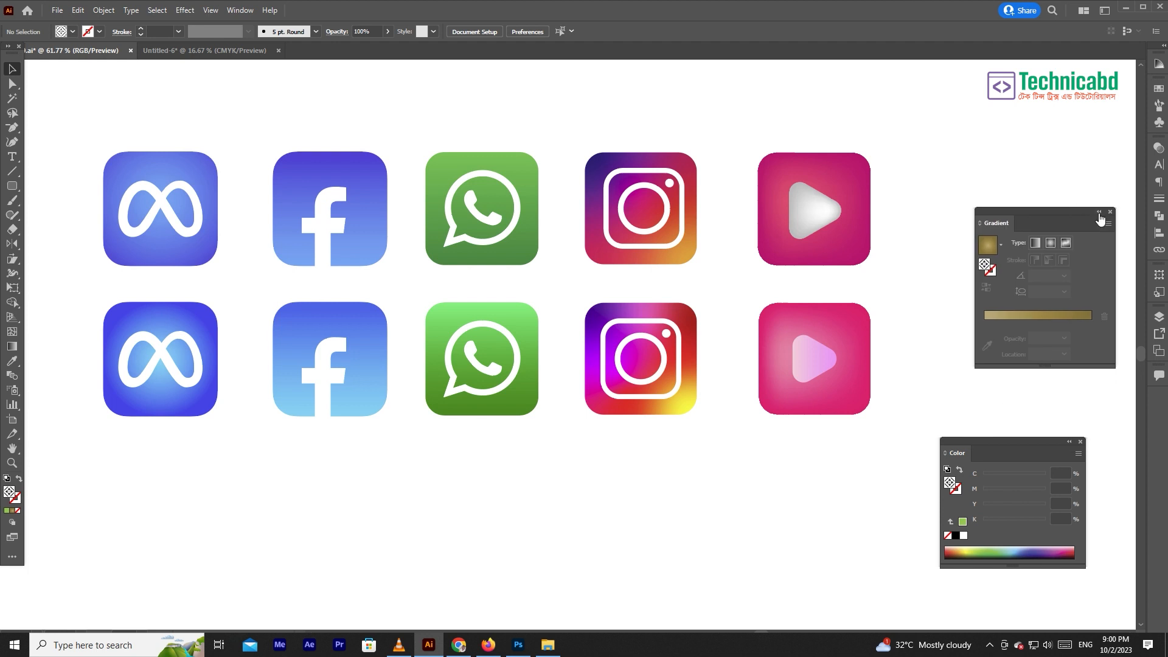
pyautogui.click(1081, 442)
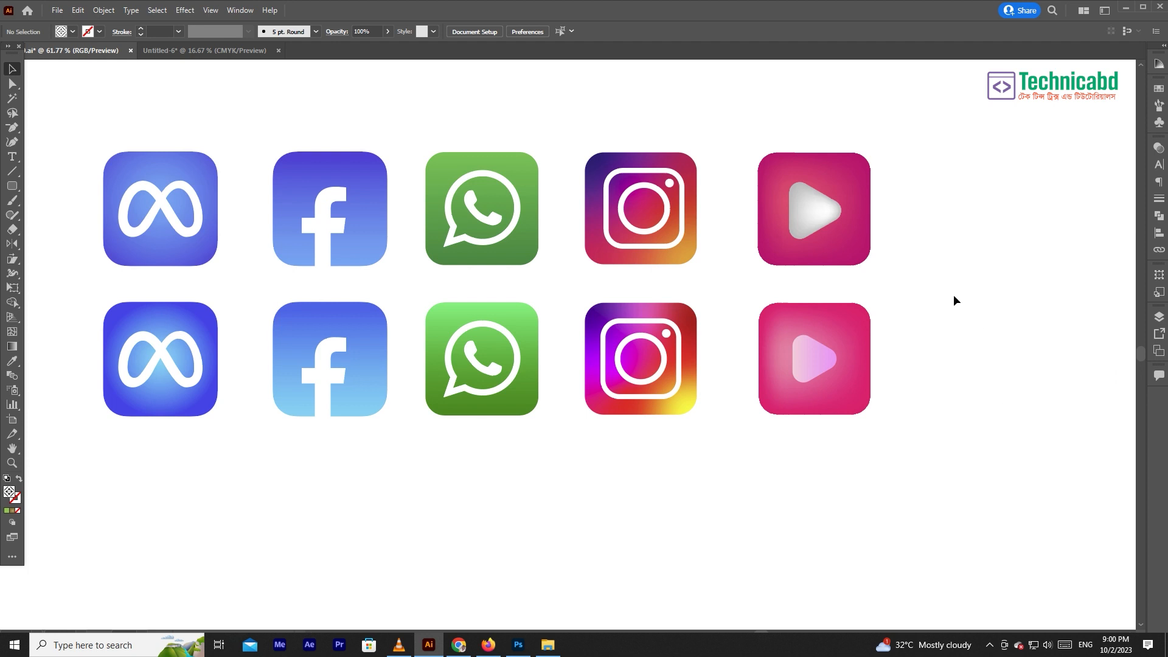